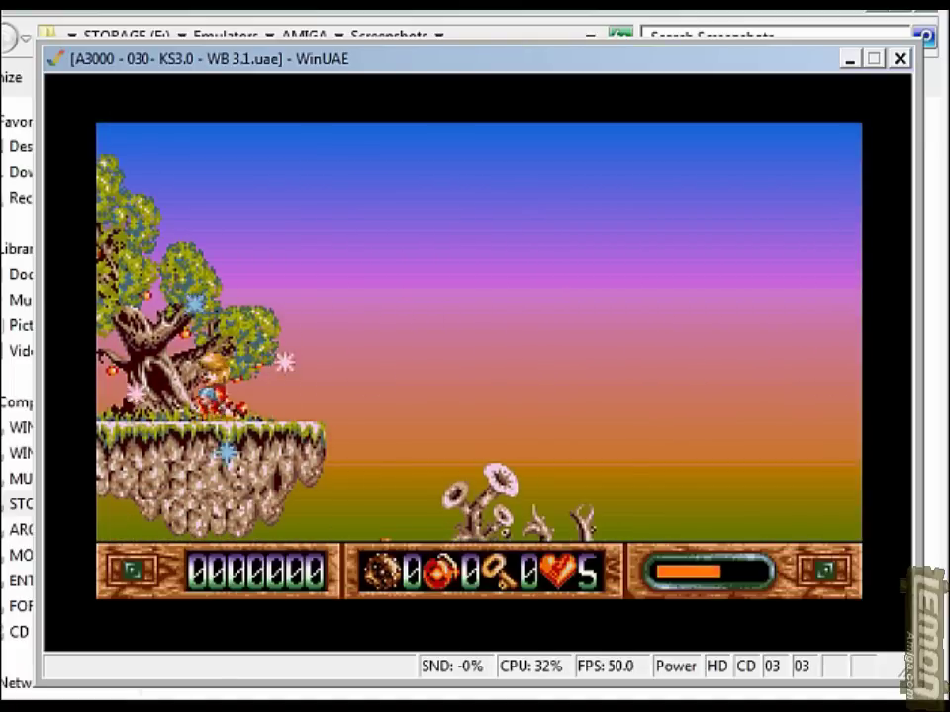
pyautogui.press('Right')
pyautogui.press('Up')
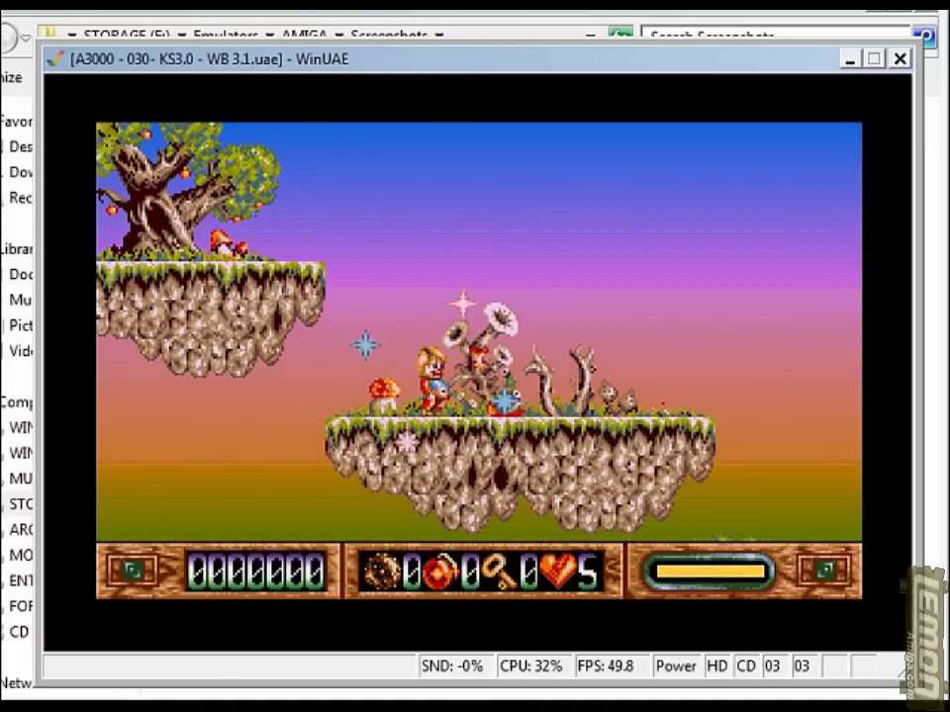
pyautogui.press('Up')
pyautogui.press('Right')
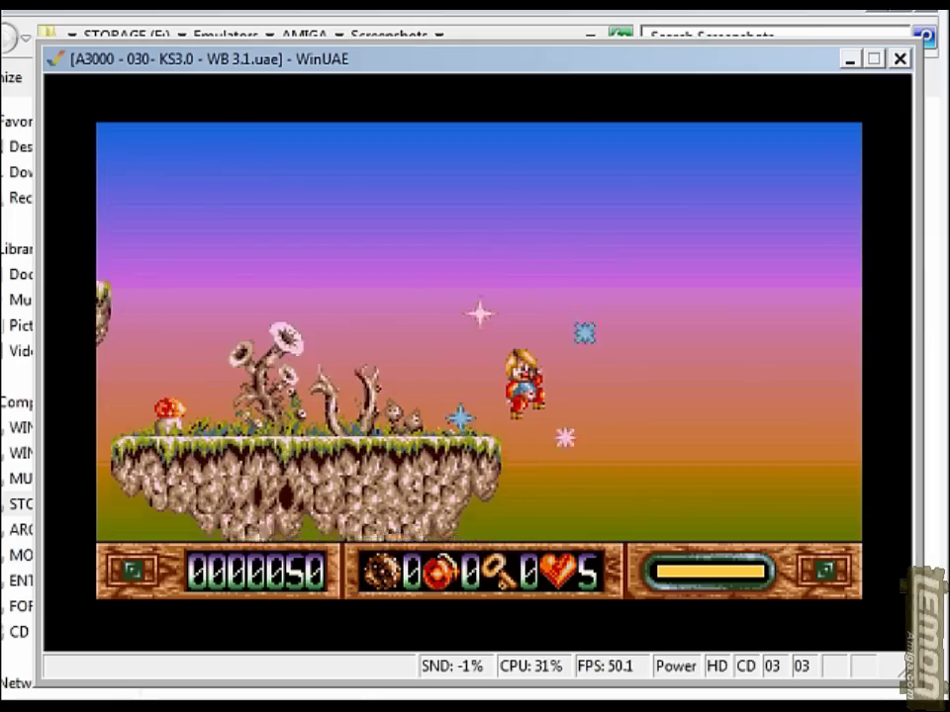
pyautogui.press('Right')
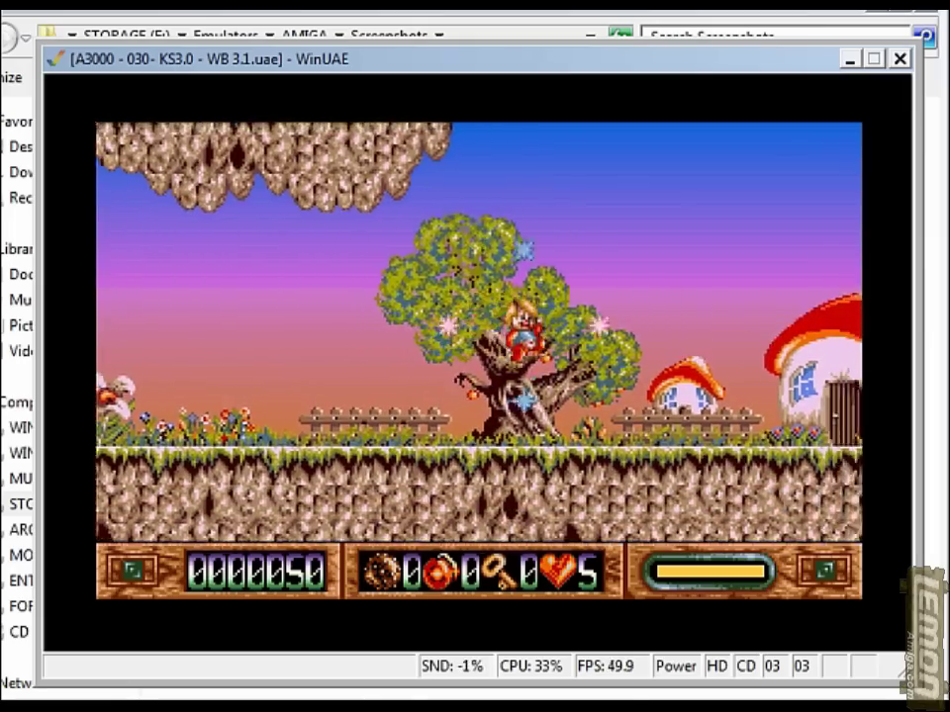
pyautogui.press('Up')
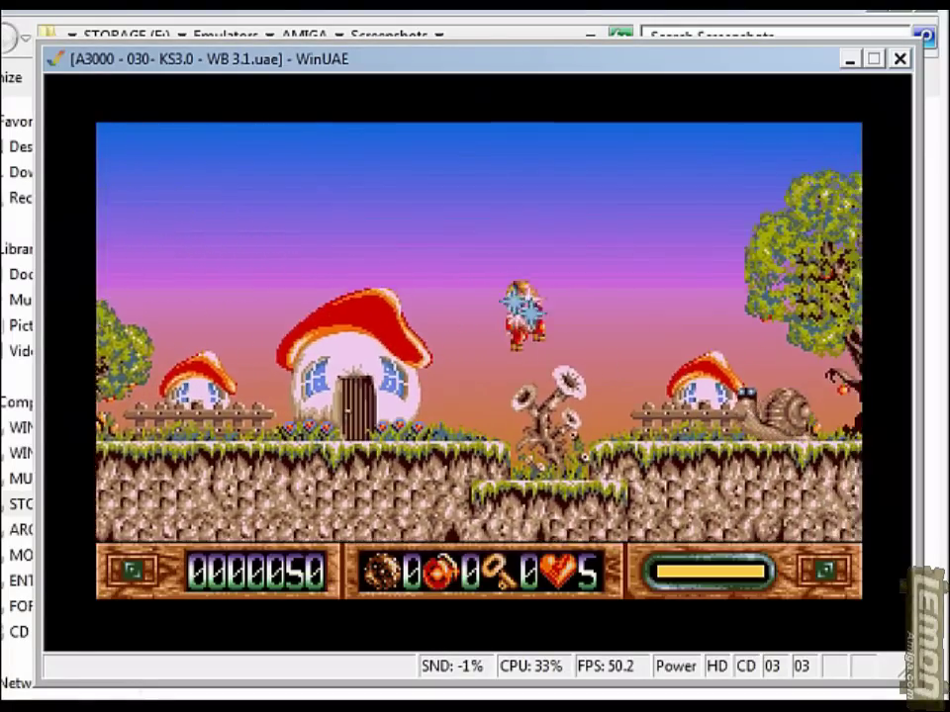
pyautogui.press('Up')
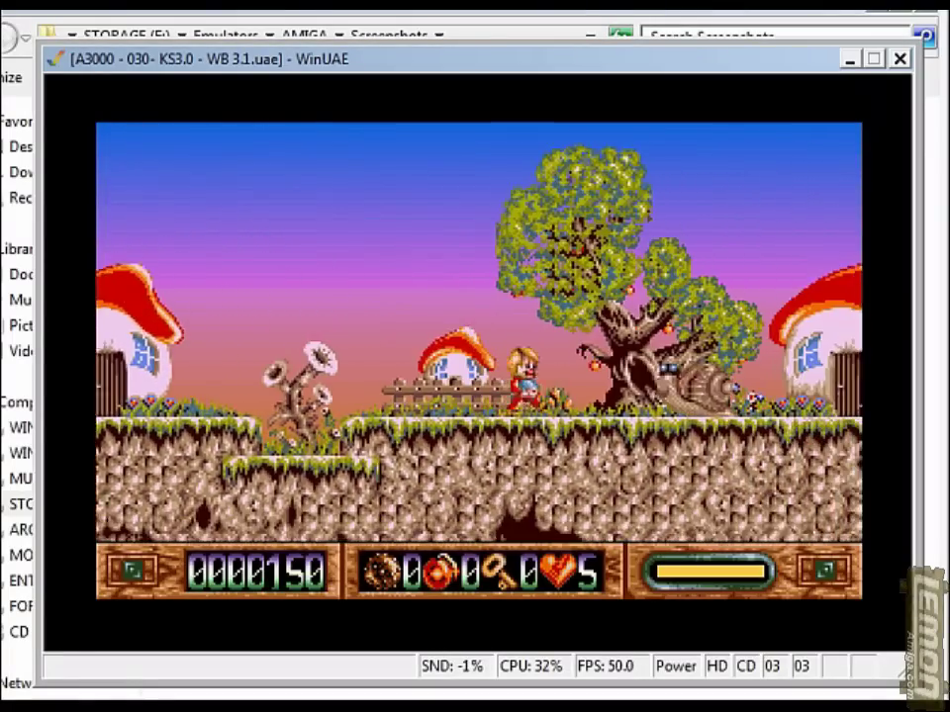
pyautogui.press('Right')
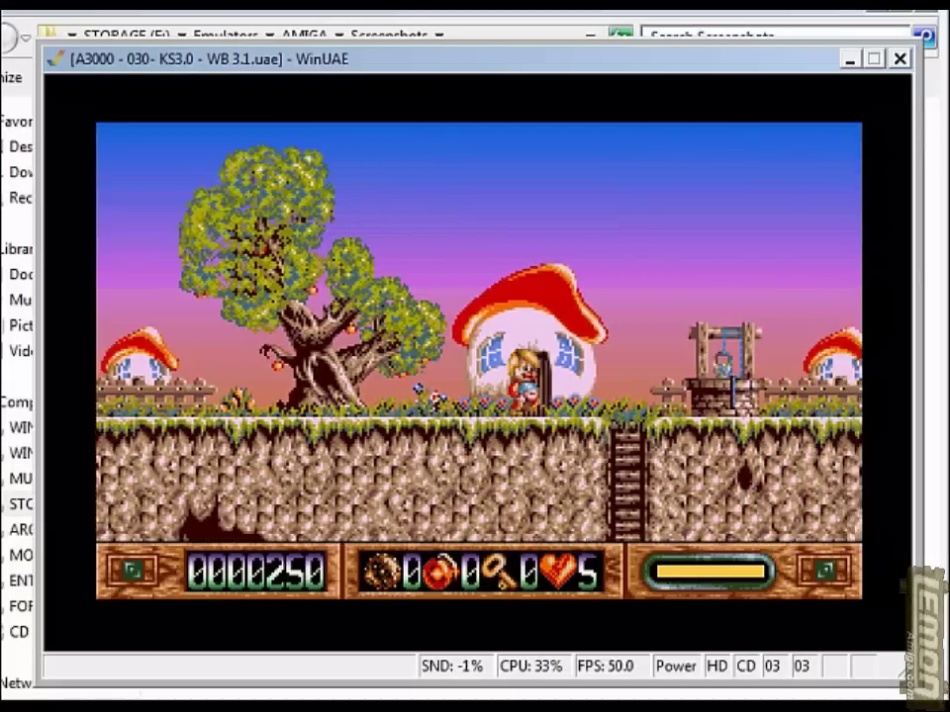
pyautogui.press('Down')
pyautogui.press('Down')
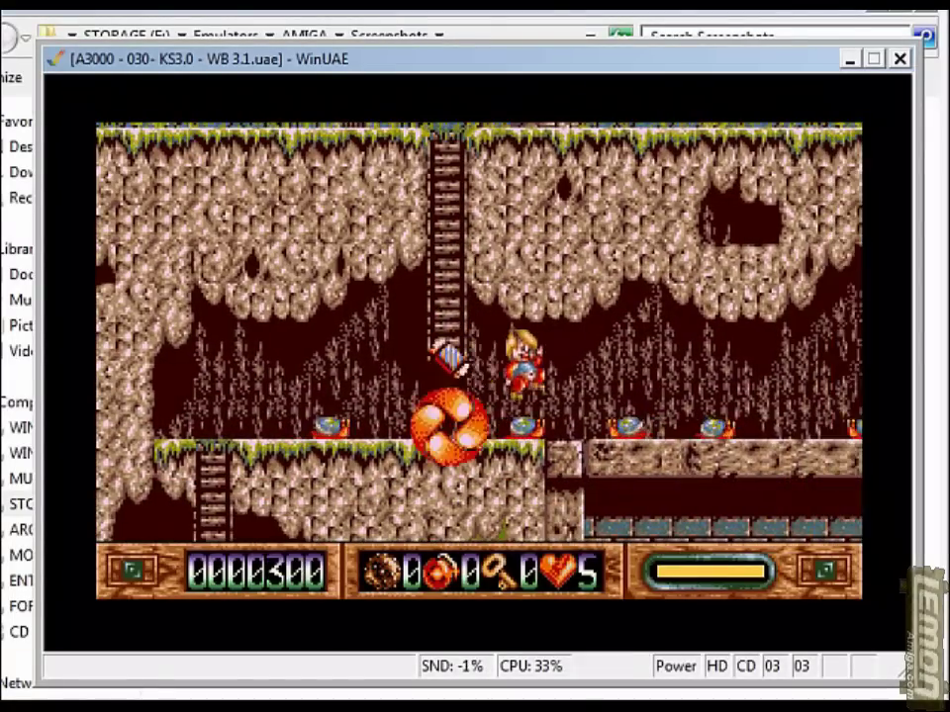
pyautogui.press('Left')
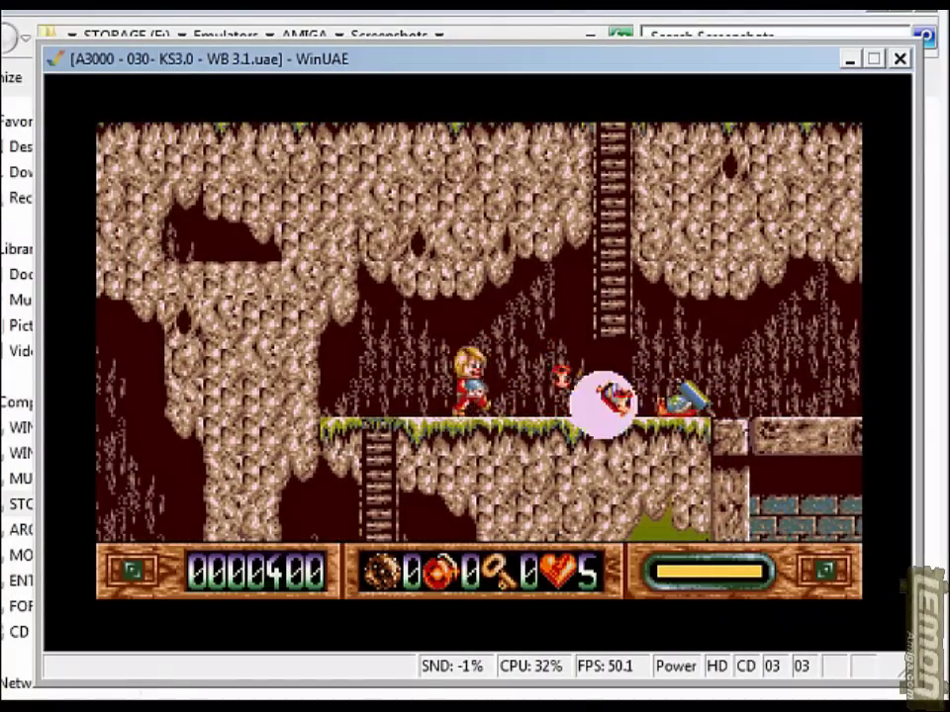
pyautogui.press('Right')
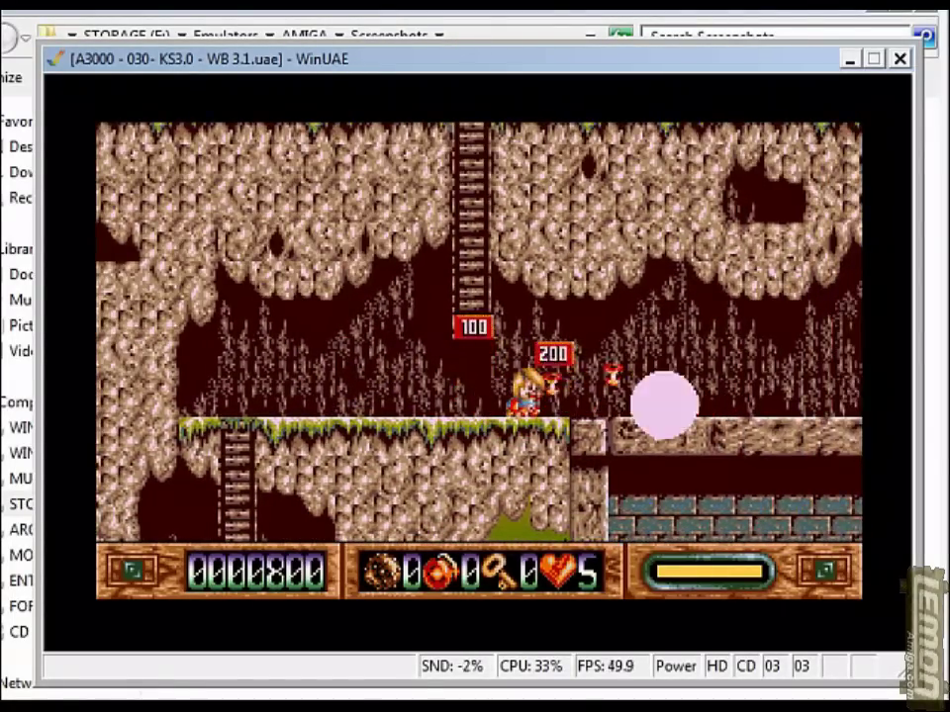
pyautogui.press('Right')
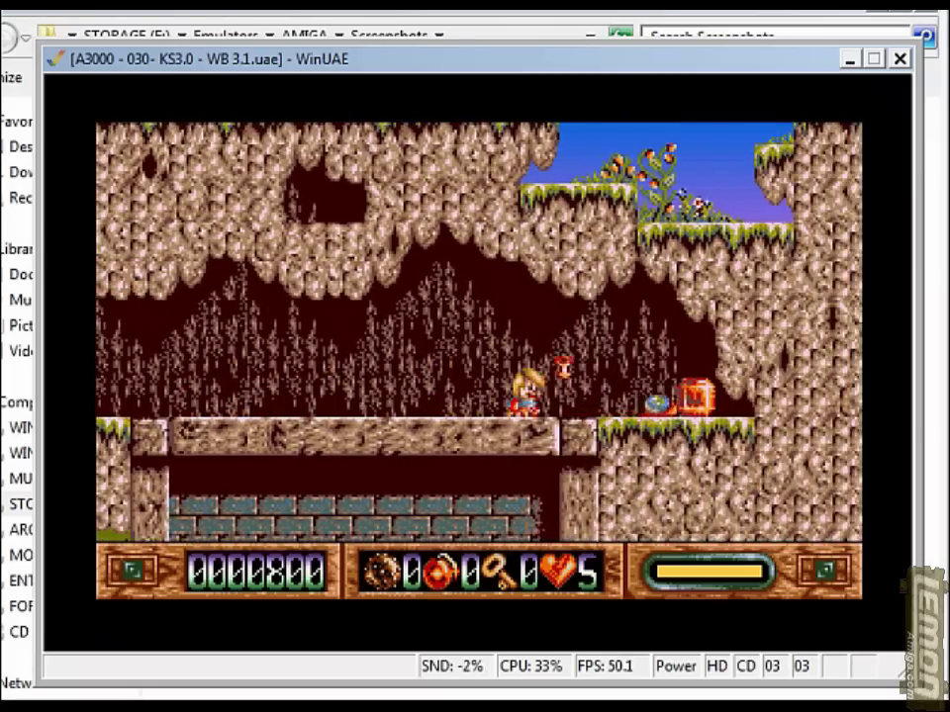
pyautogui.press('Right')
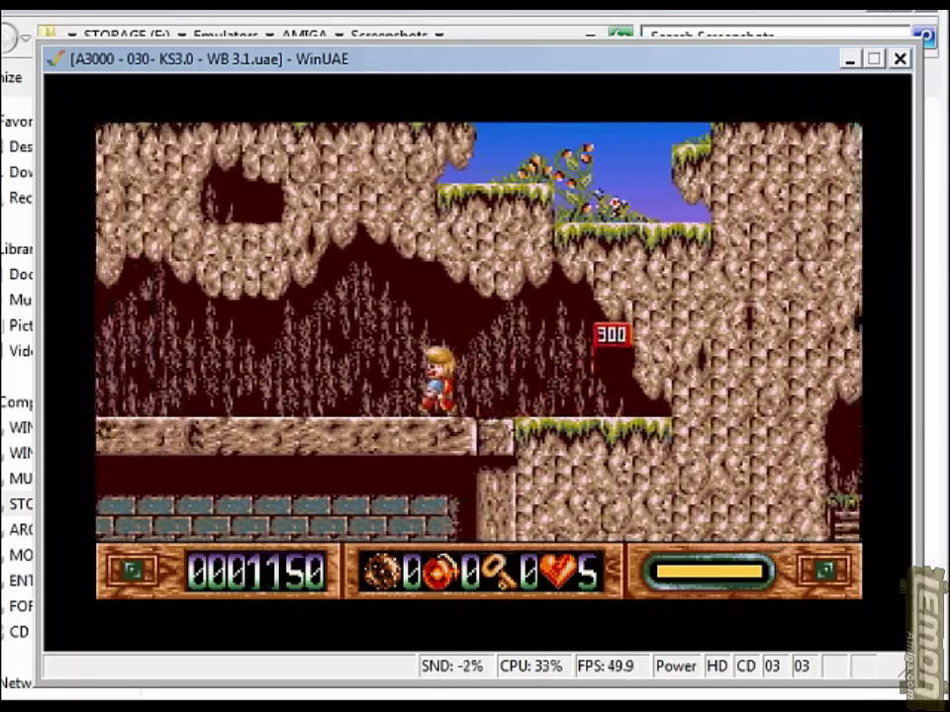
pyautogui.press('Right')
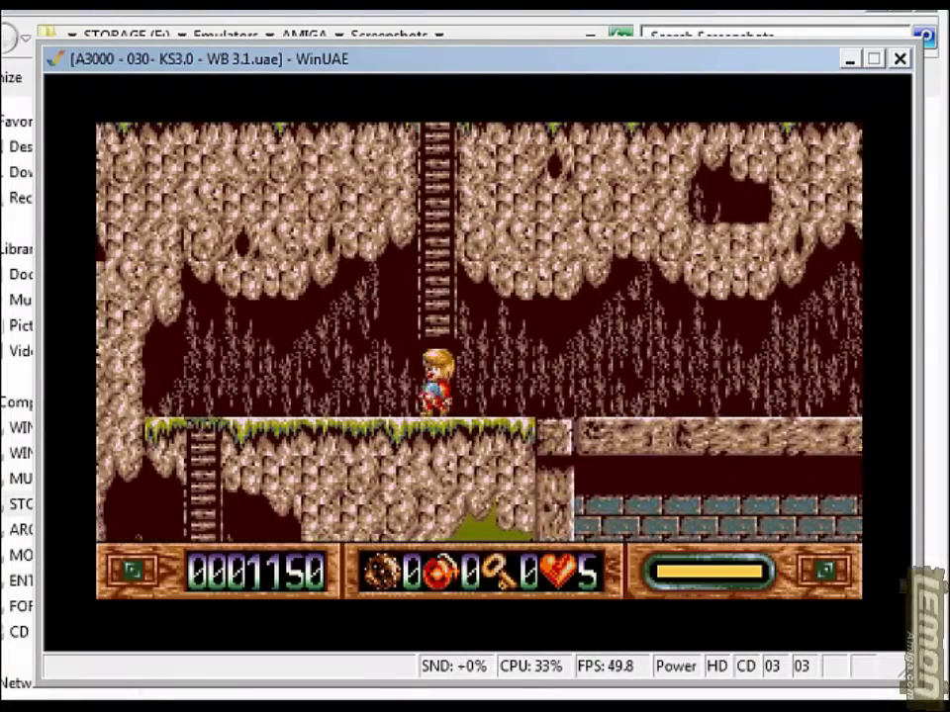
pyautogui.press('Left')
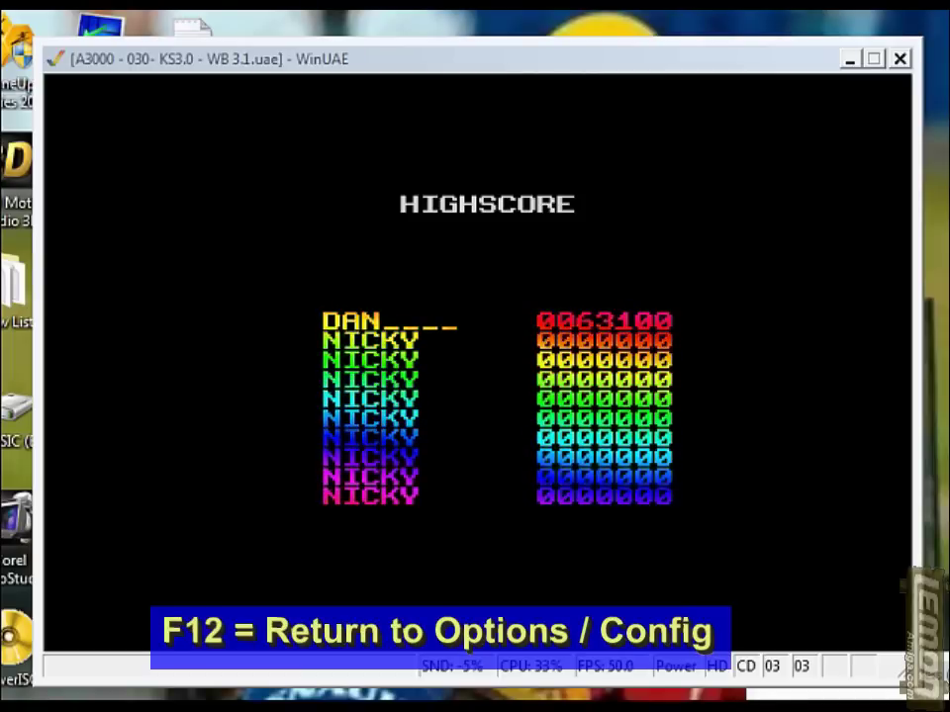
# - Open the emulator's Output settings and save a screenshot of the high-score screen
pyautogui.press('F12')
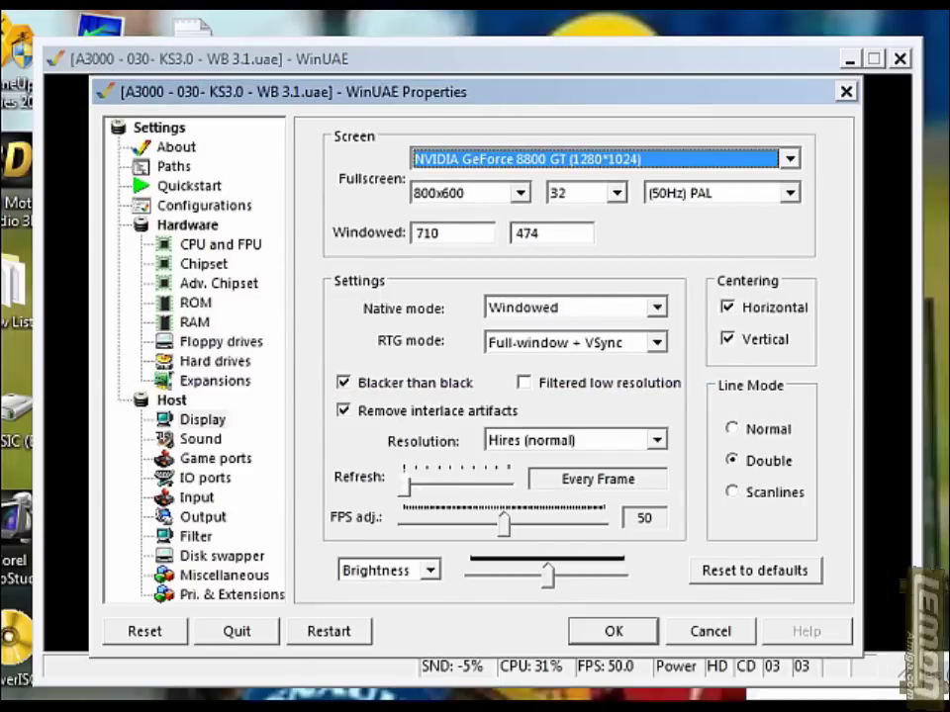
pyautogui.click(202, 516)
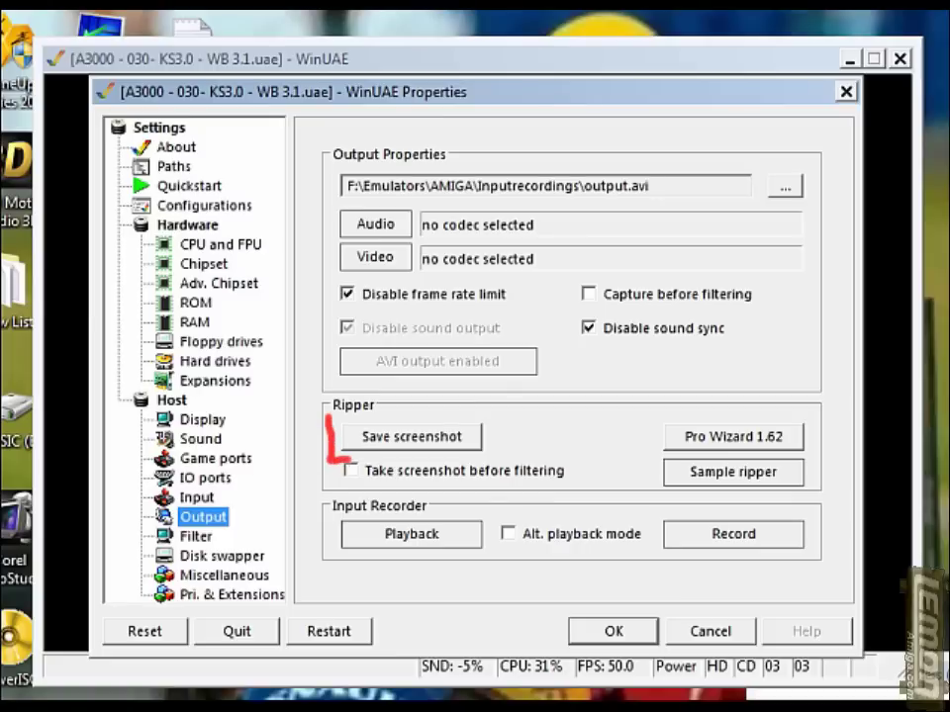
pyautogui.moveTo(351, 458); pyautogui.dragTo(477, 455)
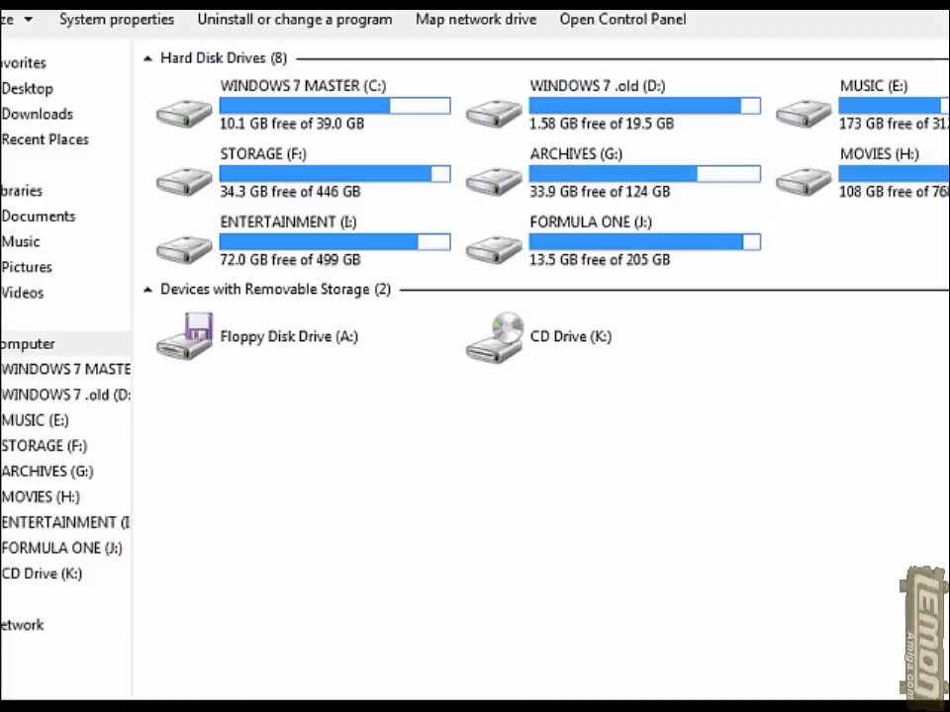
# - Open the Emulators\AMIGA\Screenshots folder on the STORAGE (F:) drive
pyautogui.click(45, 446)
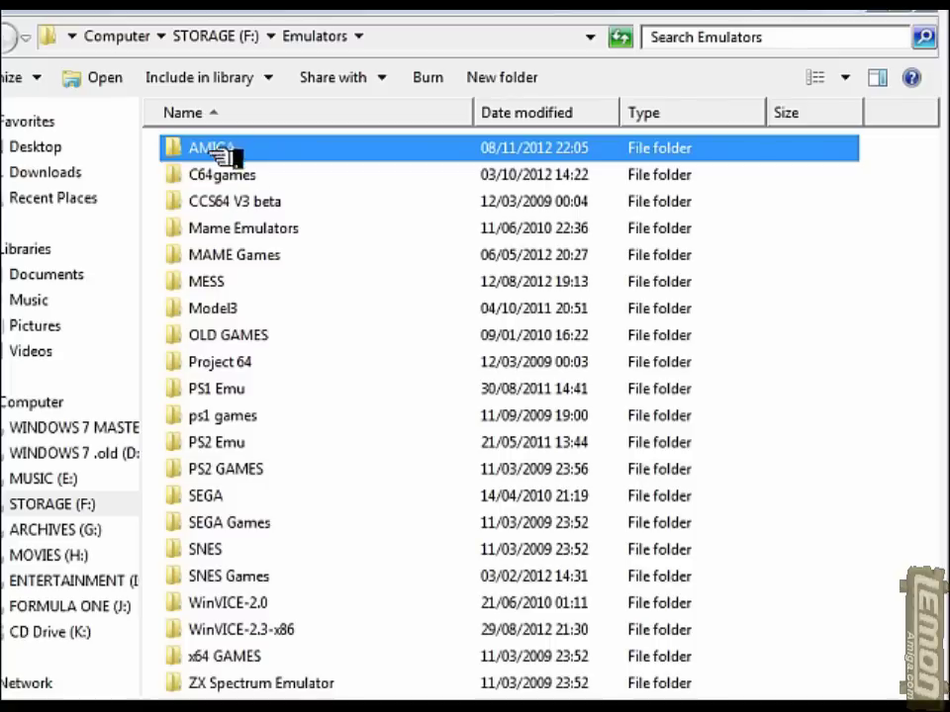
pyautogui.doubleClick(222, 150)
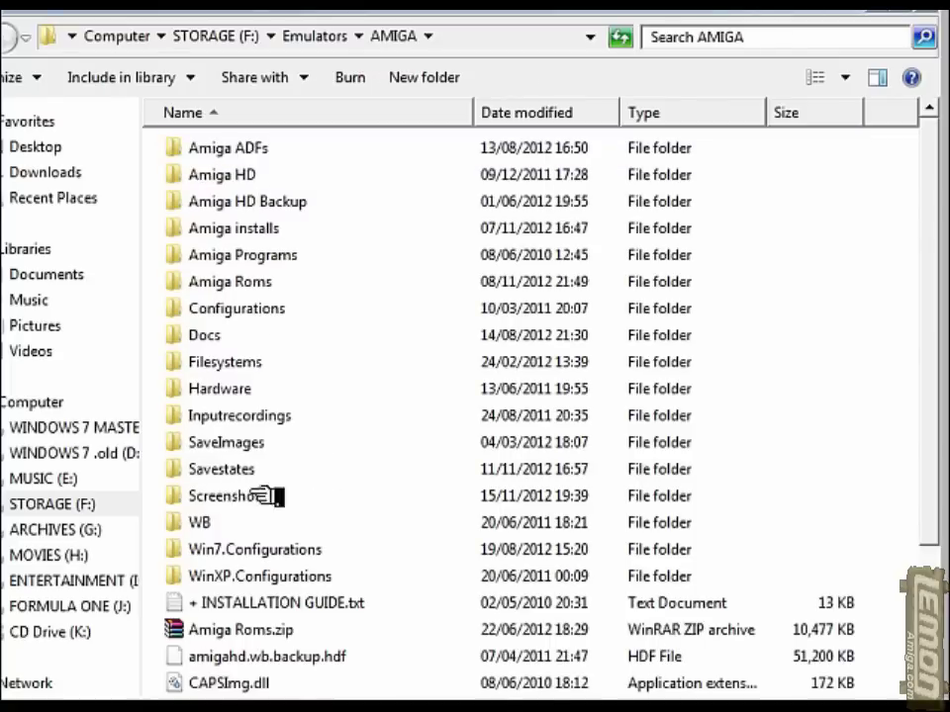
pyautogui.doubleClick(226, 498)
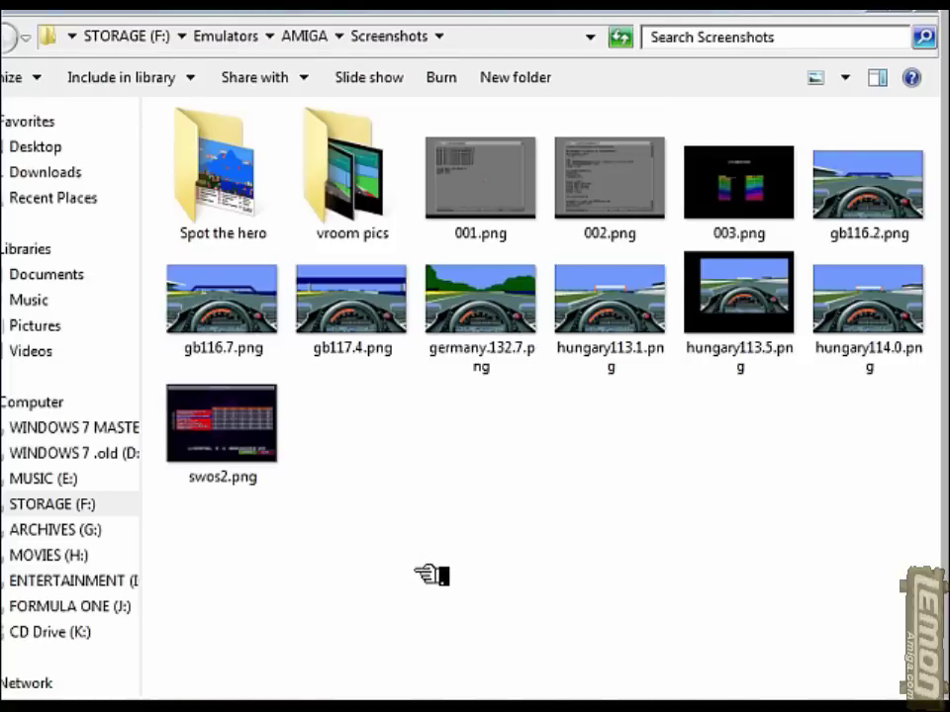
# - View the high-score screenshot 003.png, open it in Paint and activate the rectangular Select tool
pyautogui.doubleClick(764, 183)
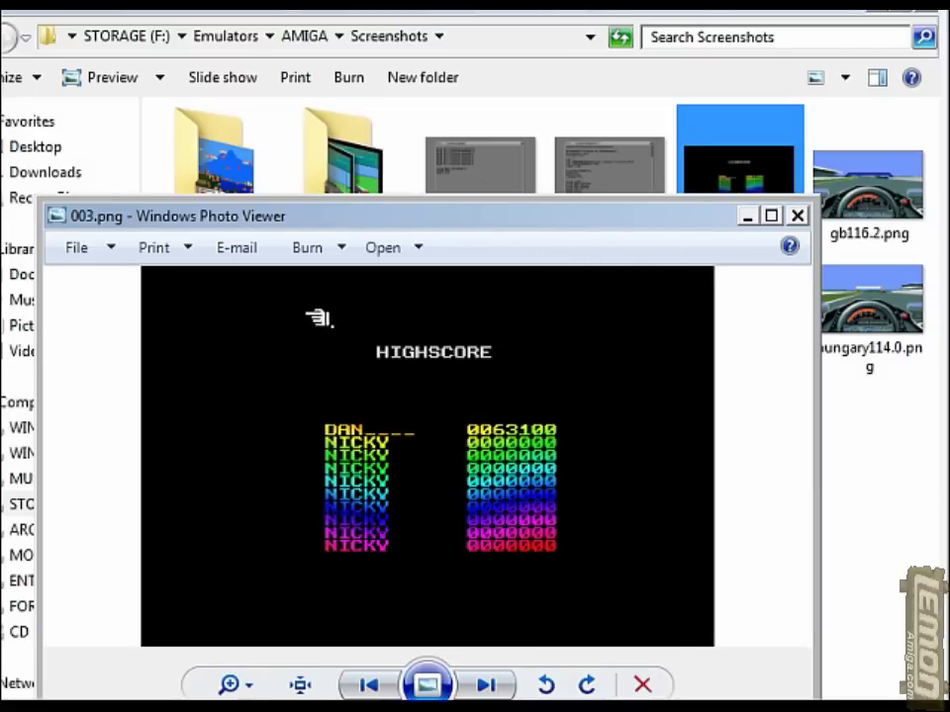
pyautogui.rightClick(432, 431)
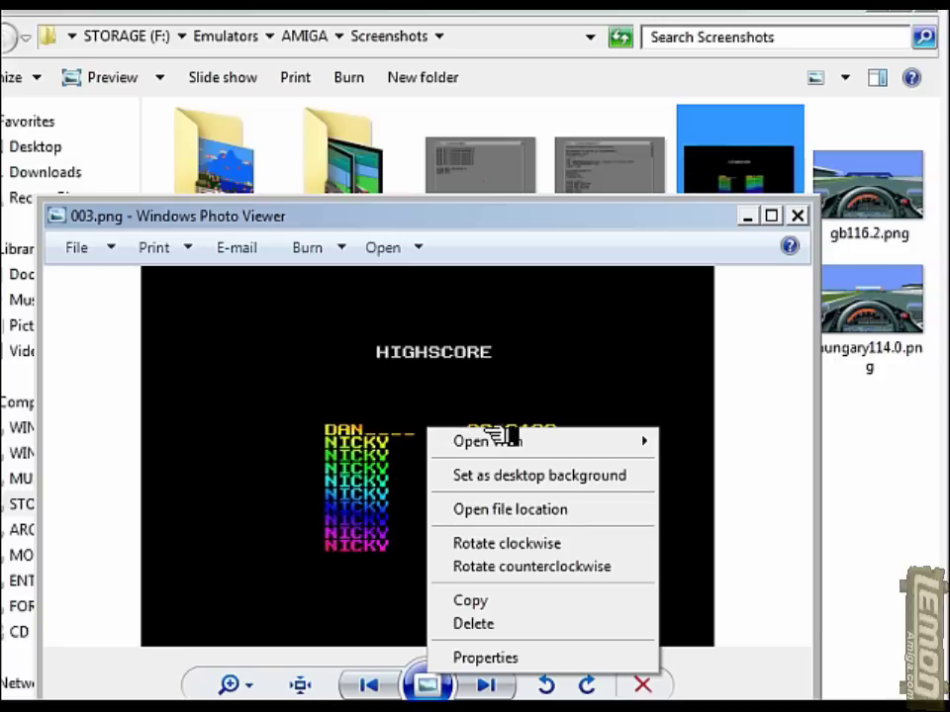
pyautogui.moveTo(494, 442)
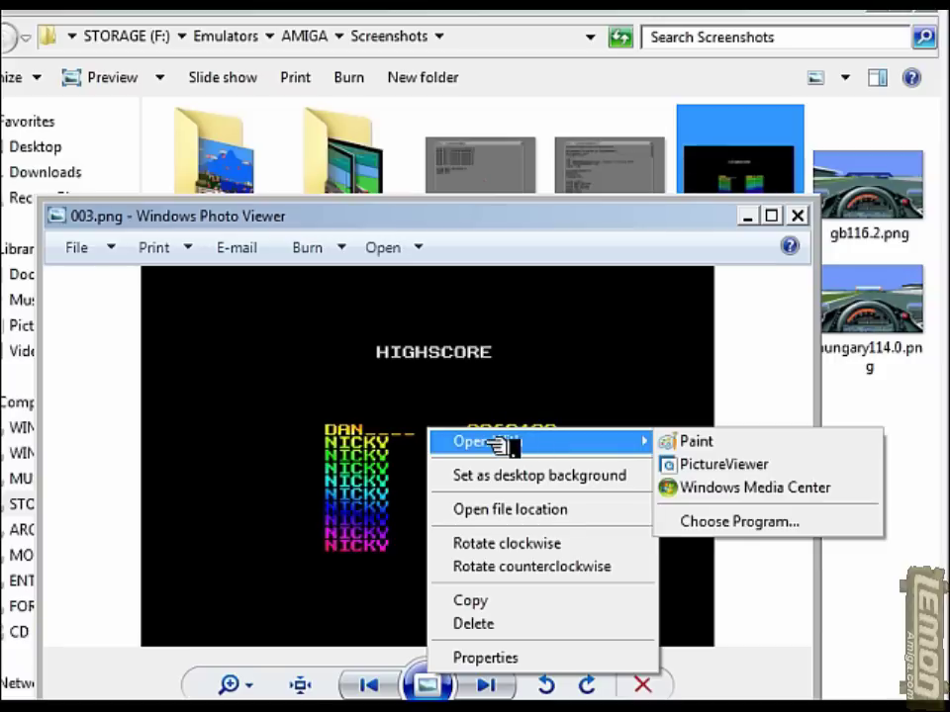
pyautogui.click(711, 442)
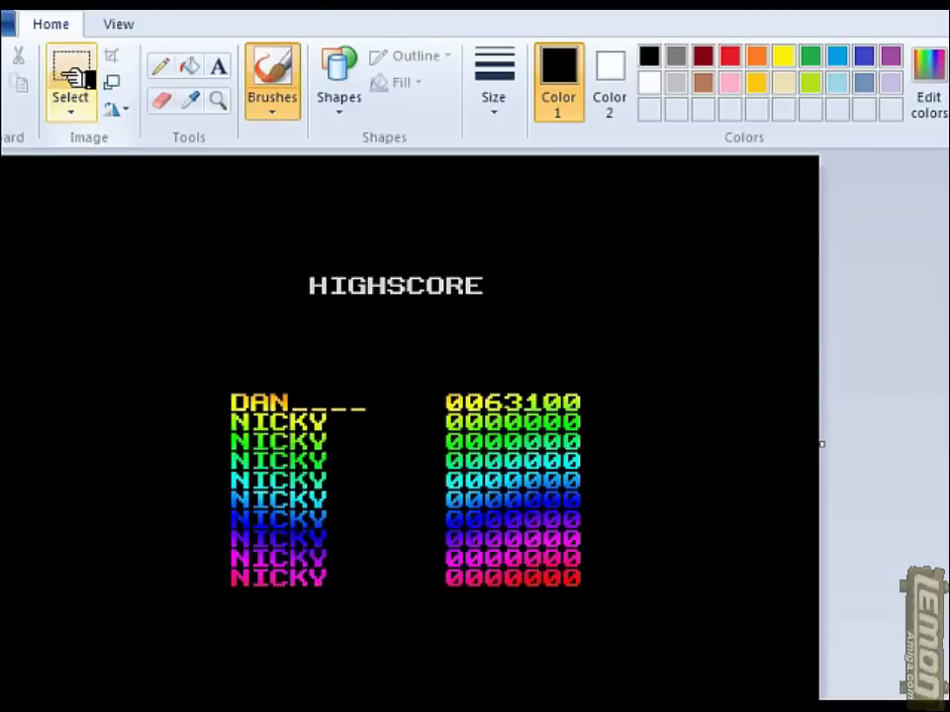
pyautogui.click(101, 91)
pyautogui.moveTo(183, 235); pyautogui.dragTo(636, 634)
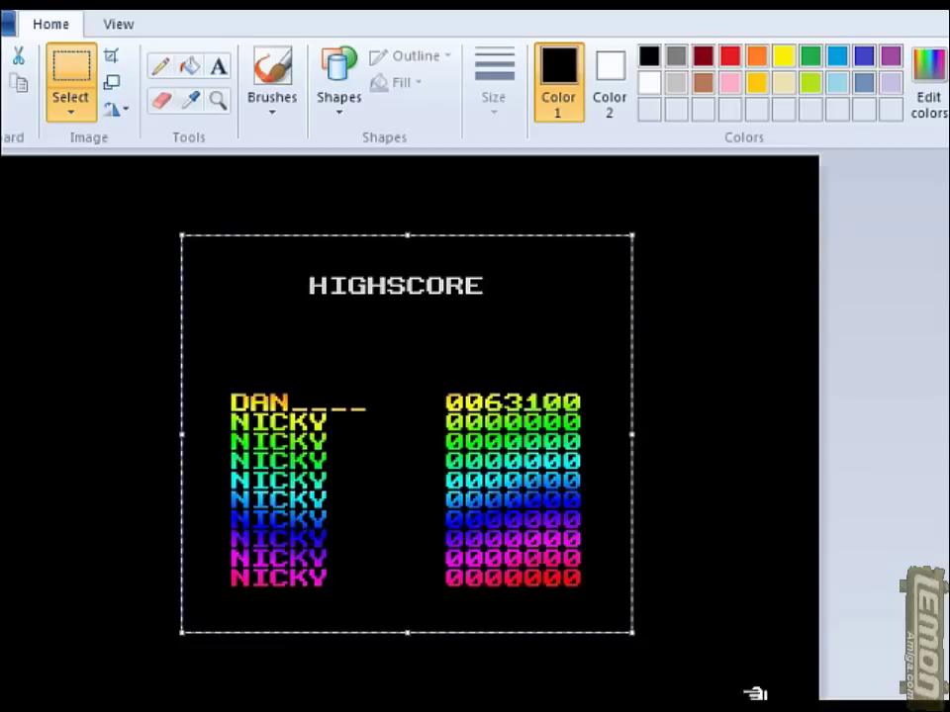
pyautogui.moveTo(97, 203); pyautogui.dragTo(713, 678)
pyautogui.click(764, 641)
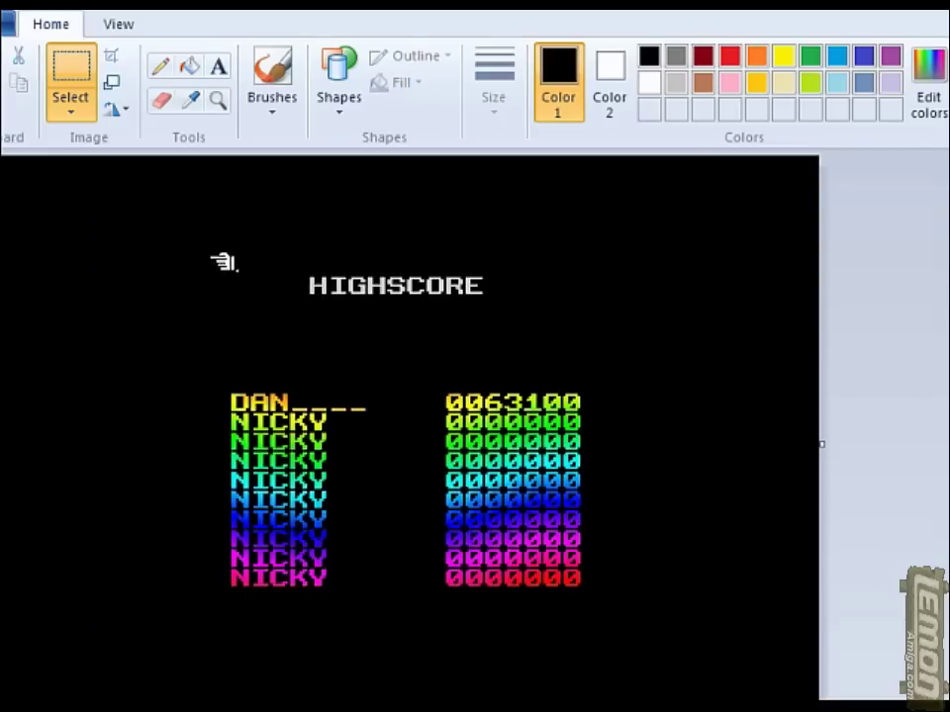
# - Crop the image to a rectangle fitting closely around the HIGHSCORE heading and the score table
pyautogui.moveTo(208, 258); pyautogui.dragTo(605, 611)
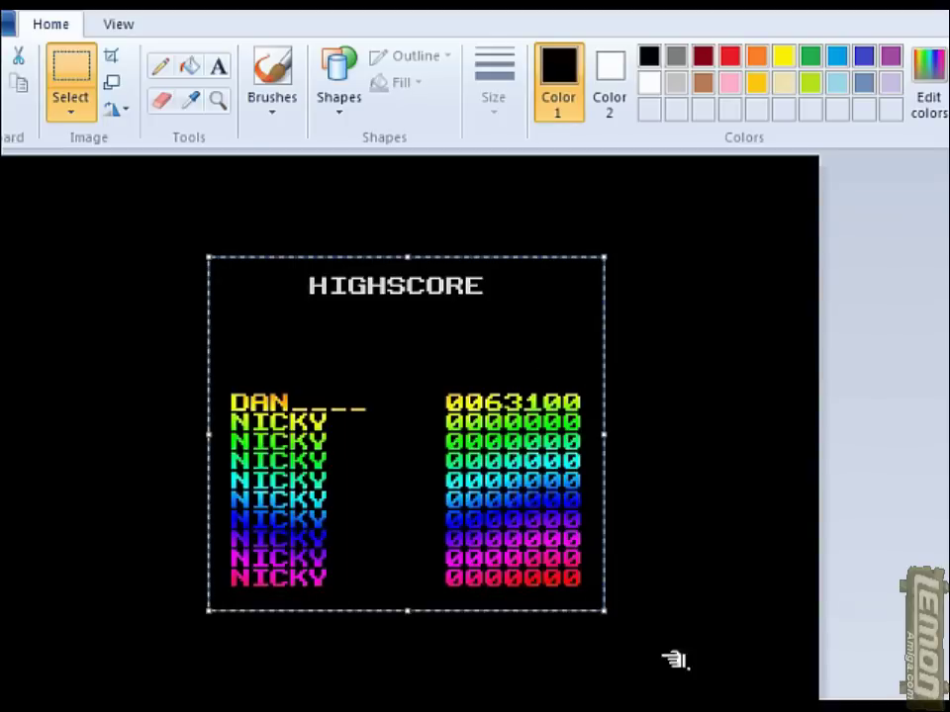
pyautogui.click(116, 57)
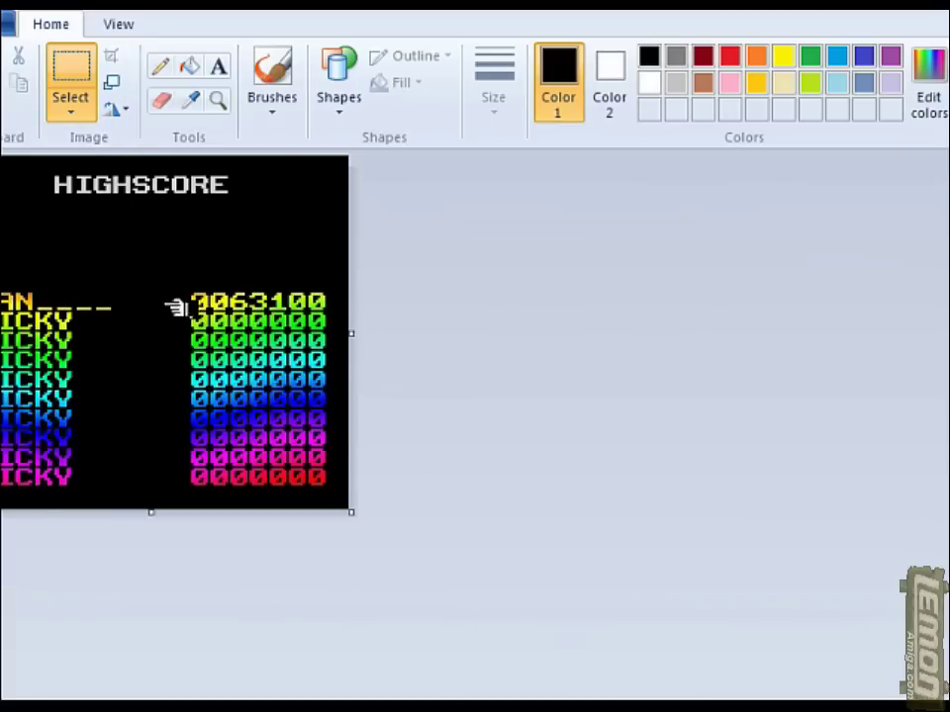
# - Enlarge the cropped image by entering a larger horizontal size in pixels, maintaining the aspect ratio
pyautogui.click(119, 85)
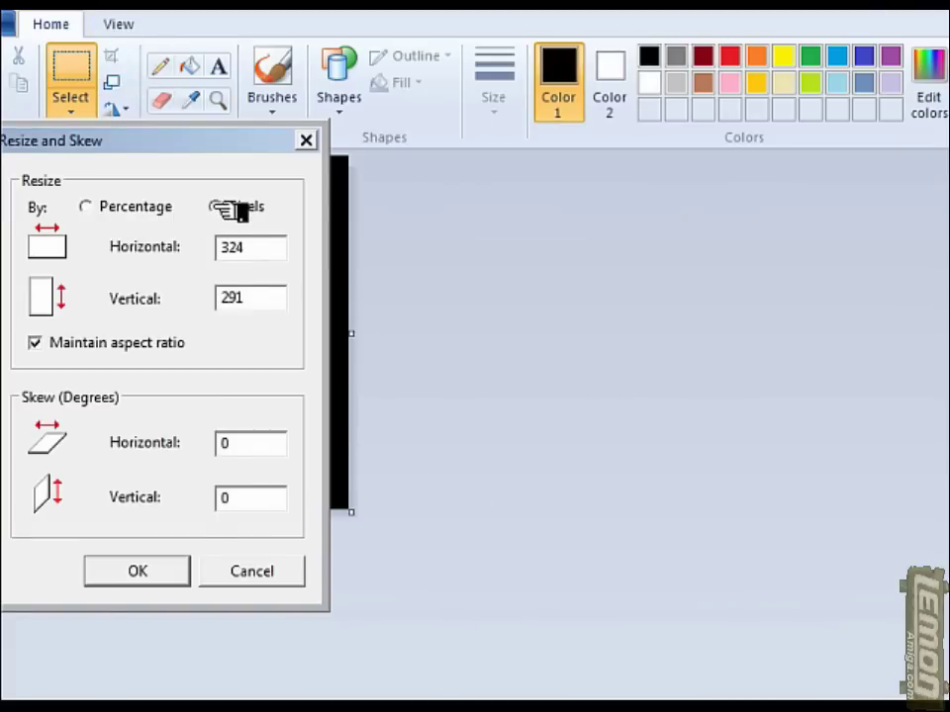
pyautogui.moveTo(276, 250); pyautogui.dragTo(228, 250)
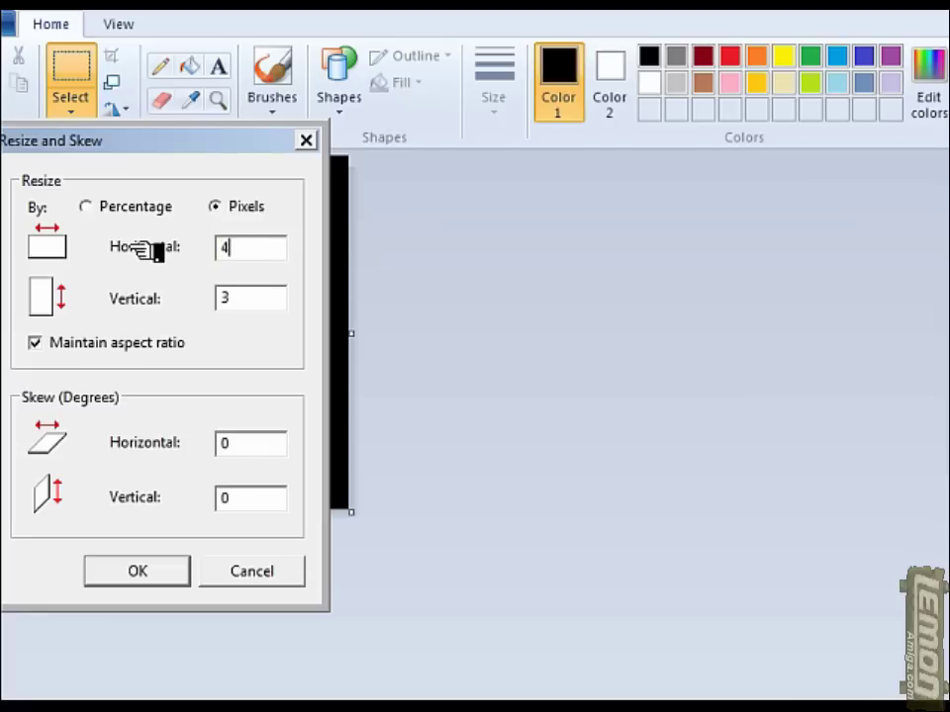
pyautogui.click(147, 571)
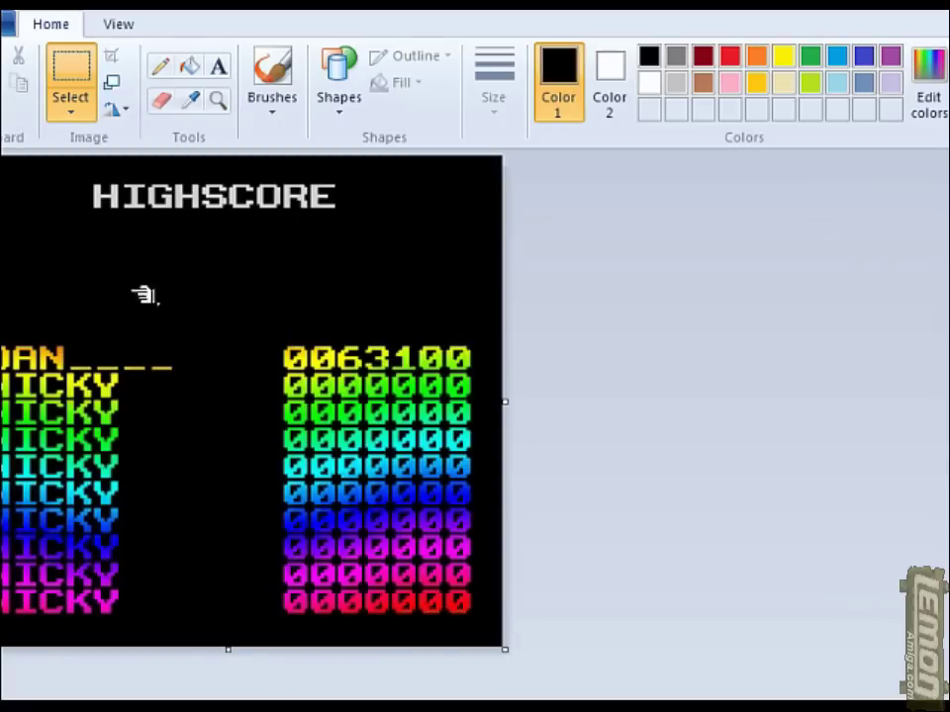
# - Save the edited image as screenshot1.png in PNG format in the Screenshots folder
pyautogui.click(8, 17)
pyautogui.click(67, 229)
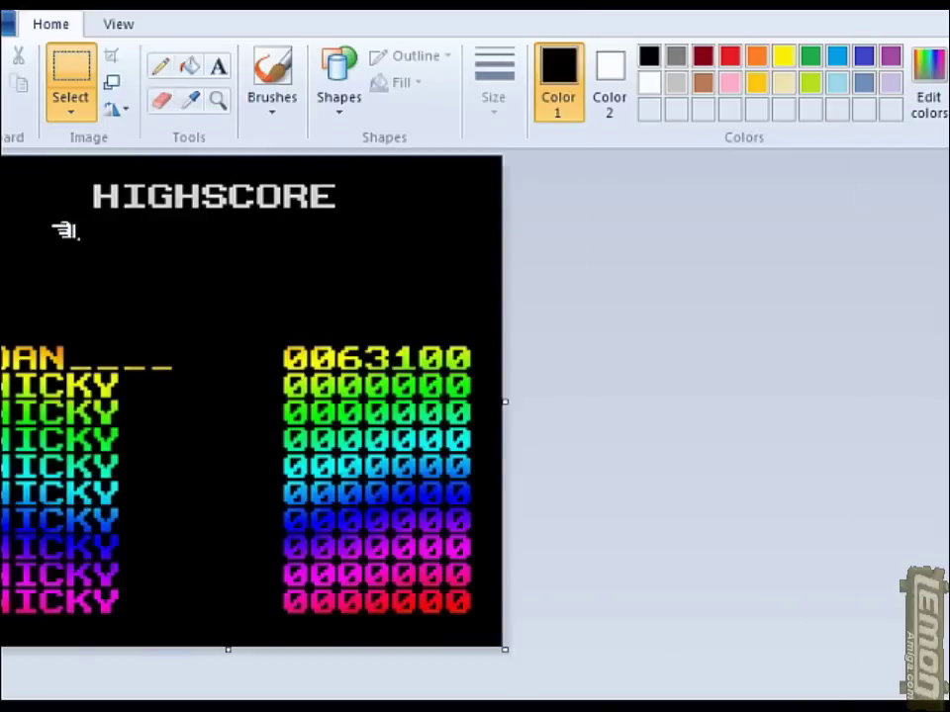
pyautogui.moveTo(232, 622)
pyautogui.mouseDown()
pyautogui.moveTo(271, 620)
pyautogui.moveTo(245, 625)
pyautogui.mouseUp()
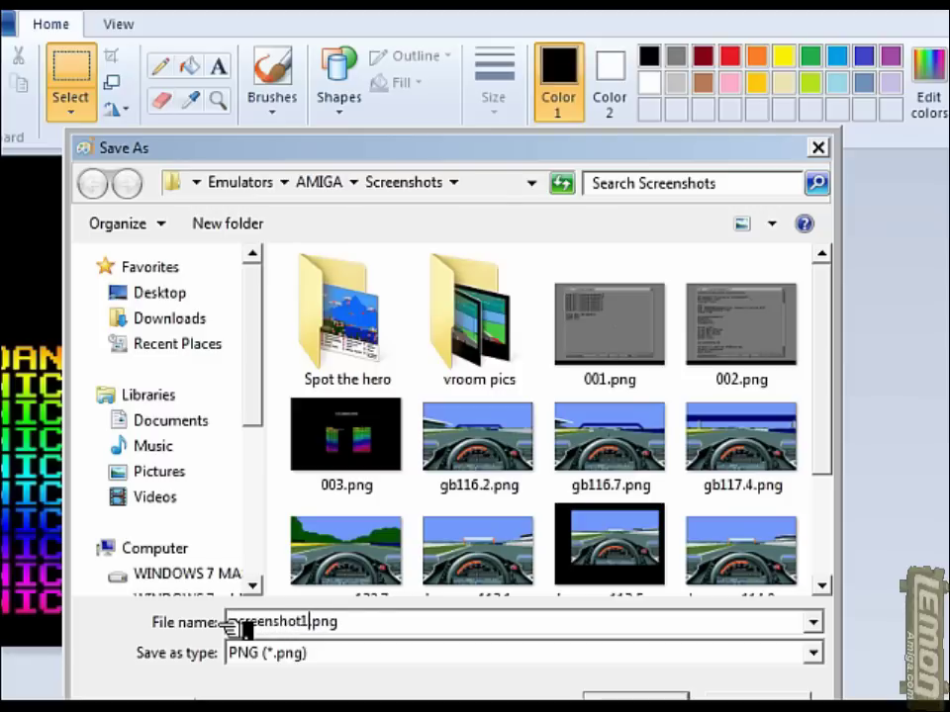
pyautogui.press('Return')
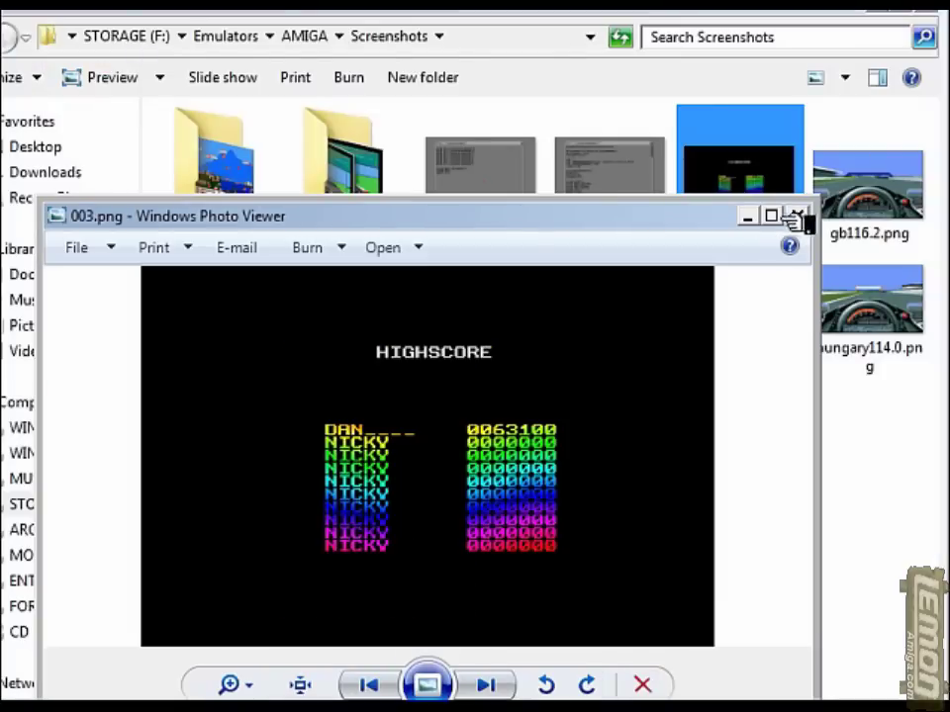
# - Close the view of 003.png and open screenshot1.png to check the cropped, enlarged picture
pyautogui.click(798, 214)
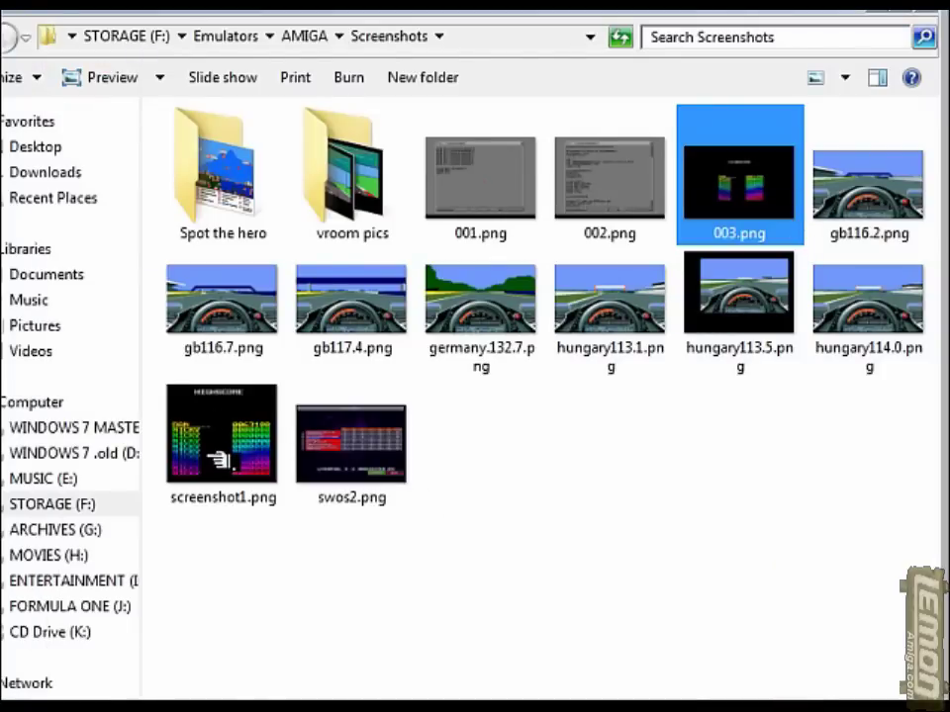
pyautogui.doubleClick(217, 460)
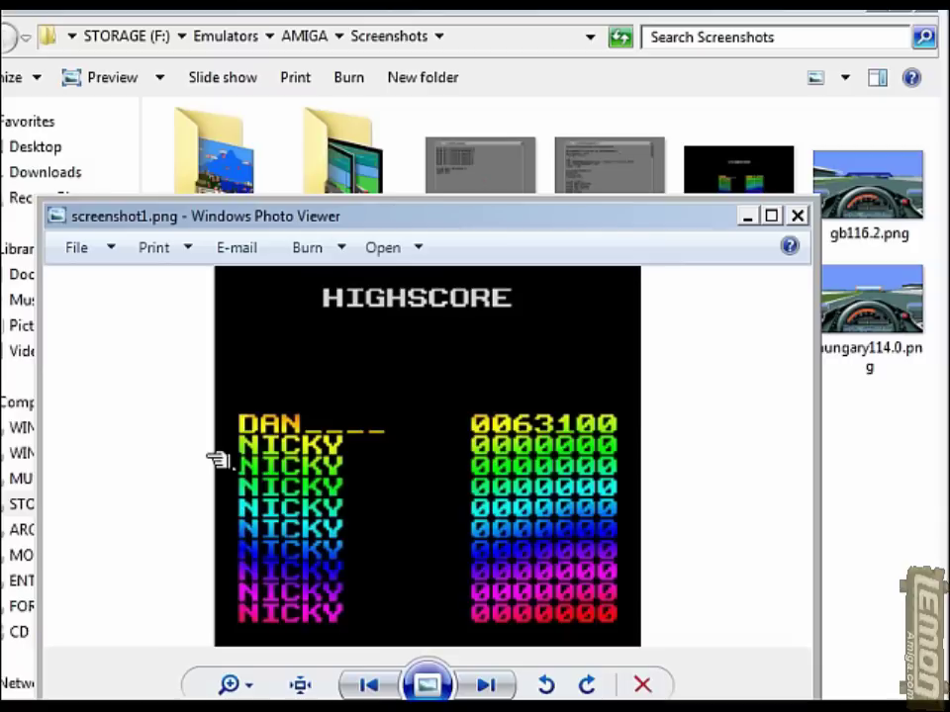
# - Close the picture view and examine the file details of screenshot1.png for its pixel dimensions and file size
pyautogui.click(802, 216)
pyautogui.rightClick(236, 438)
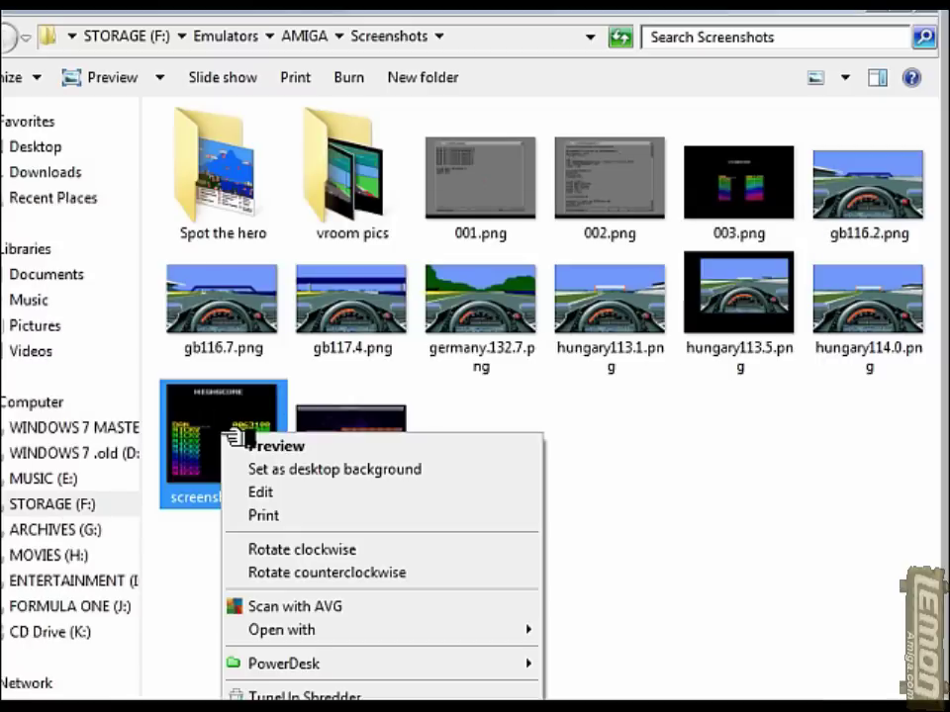
pyautogui.press('r')
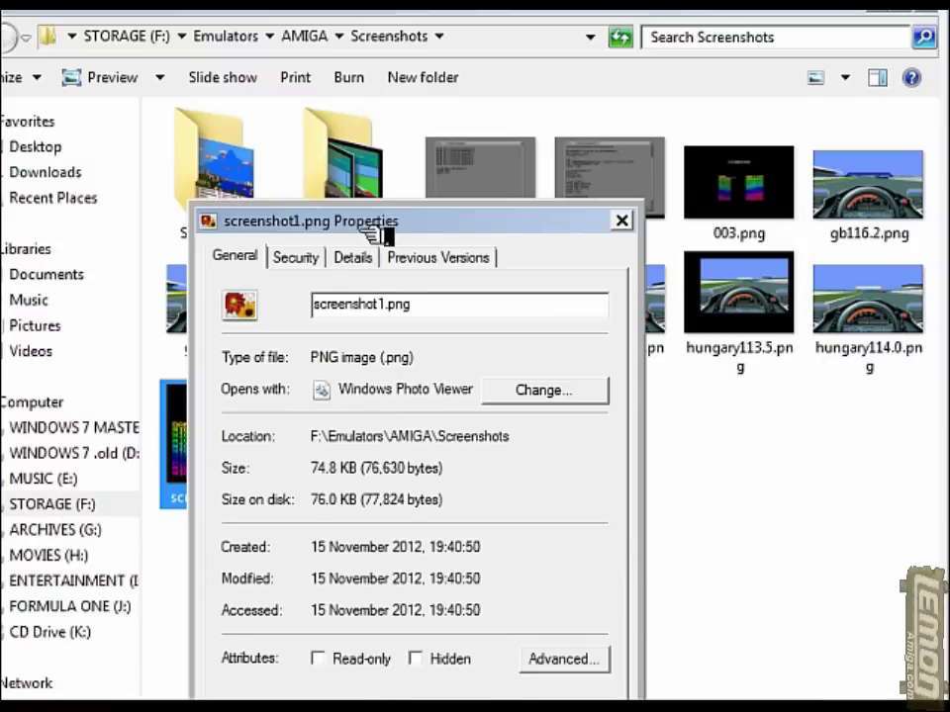
pyautogui.moveTo(403, 218); pyautogui.dragTo(374, 102)
pyautogui.click(337, 139)
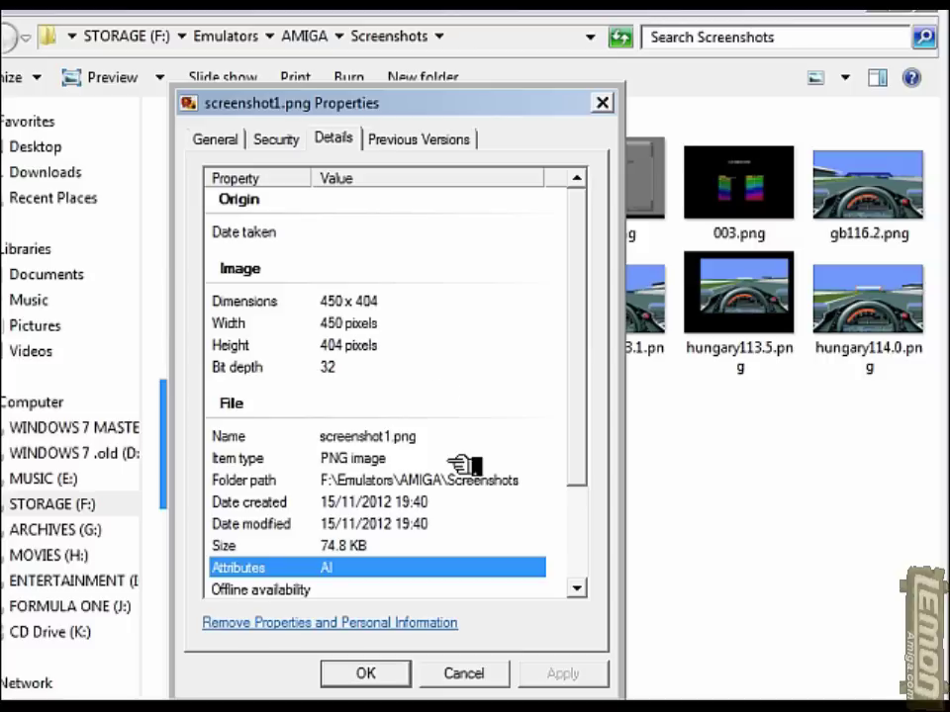
pyautogui.click(379, 673)
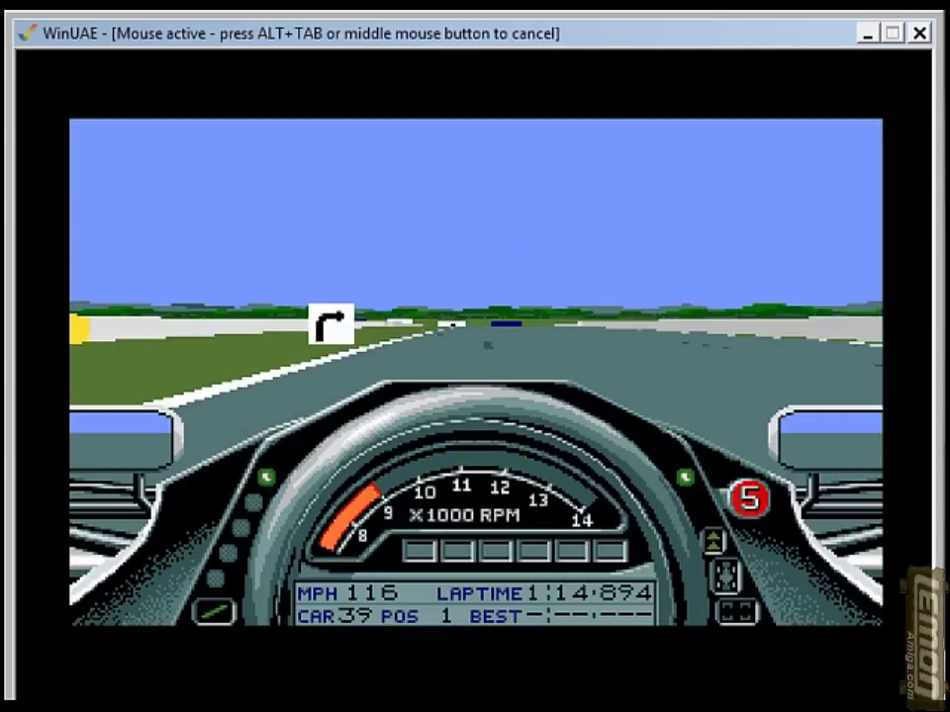
# - Save a screenshot of the running racing game from WinUAE's output settings
pyautogui.press('F12')
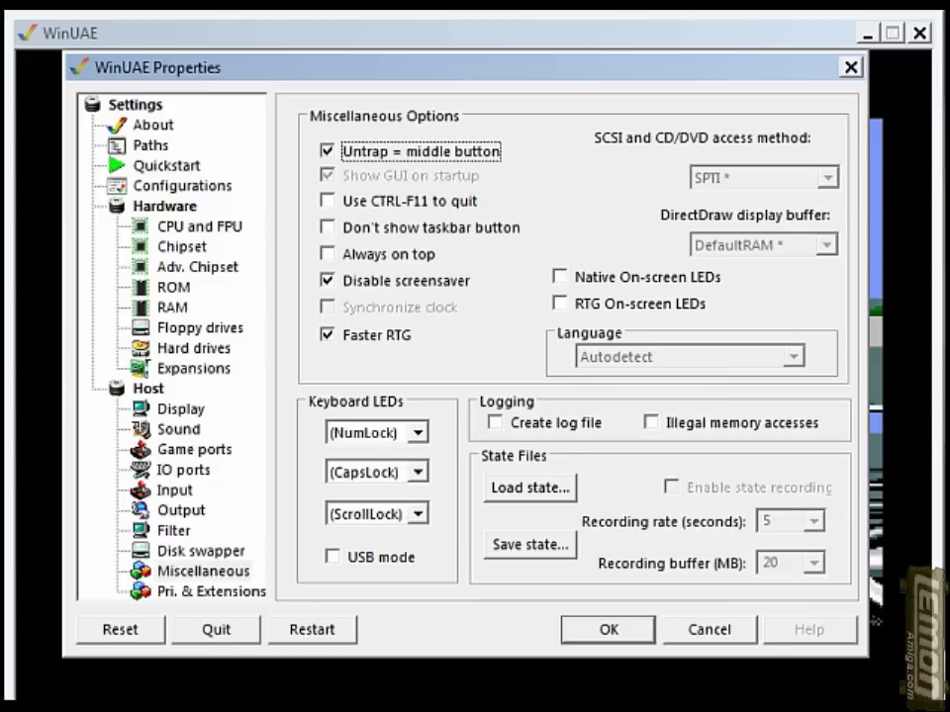
pyautogui.click(181, 509)
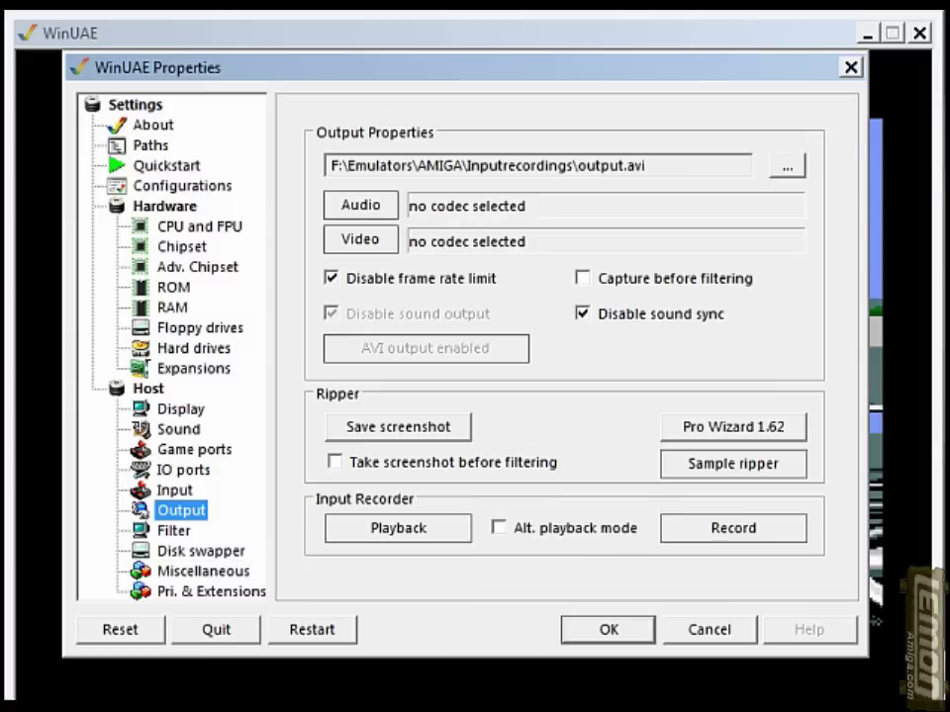
pyautogui.click(397, 427)
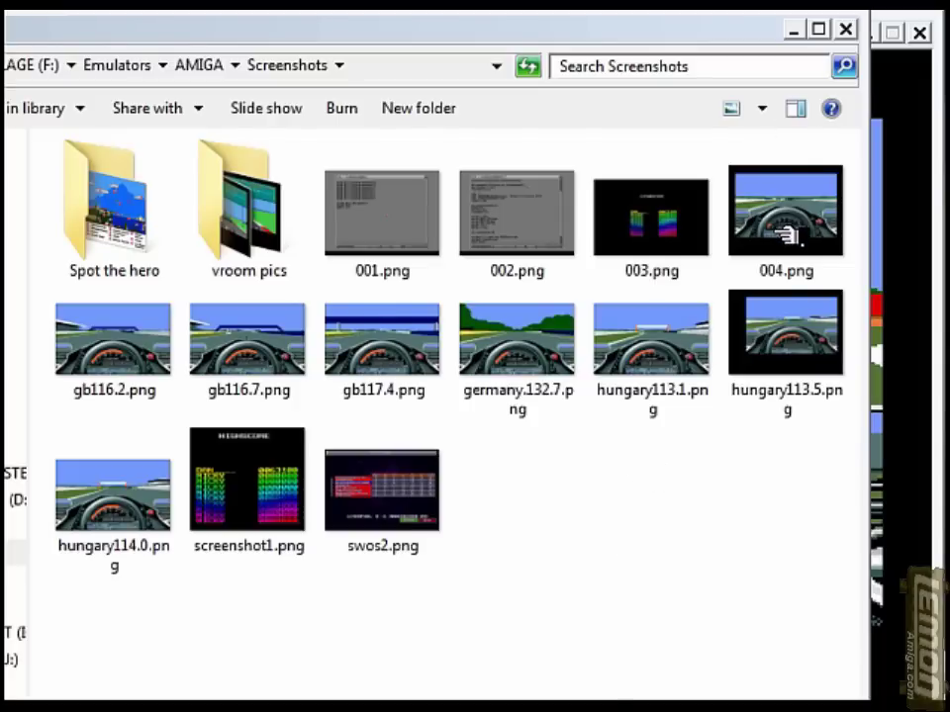
# - View the new screenshot 004.png from the Screenshots folder and open it in Paint for editing
pyautogui.click(786, 235)
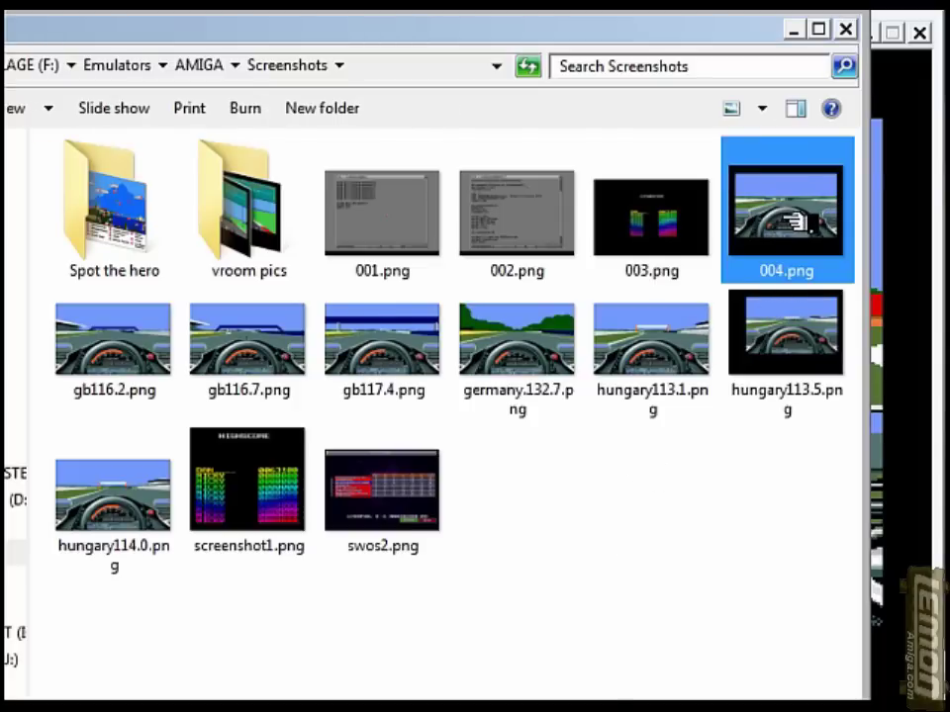
pyautogui.doubleClick(797, 222)
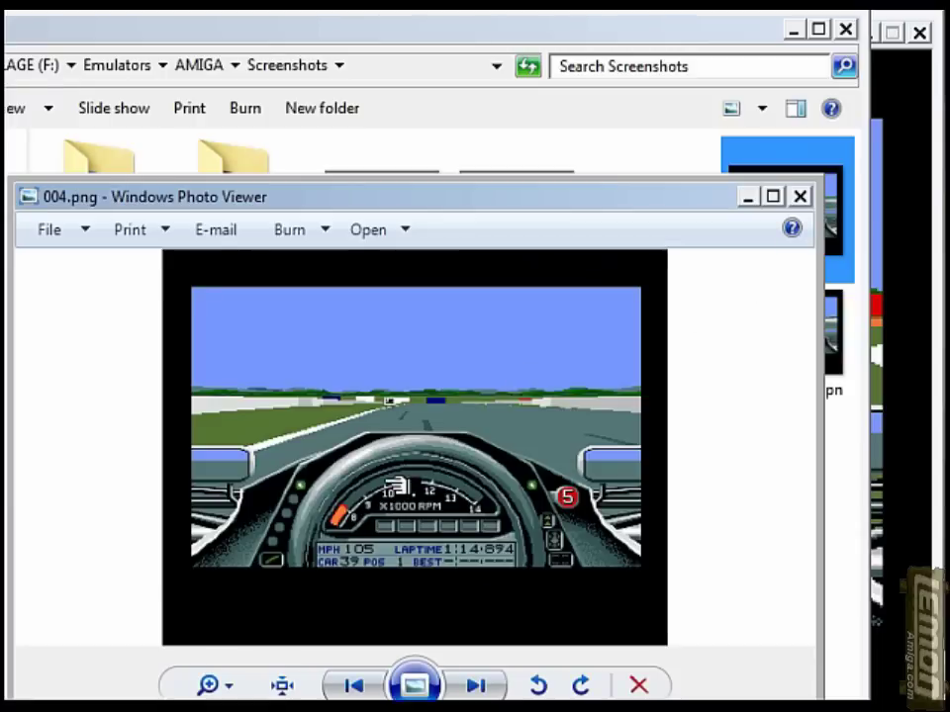
pyautogui.rightClick(386, 420)
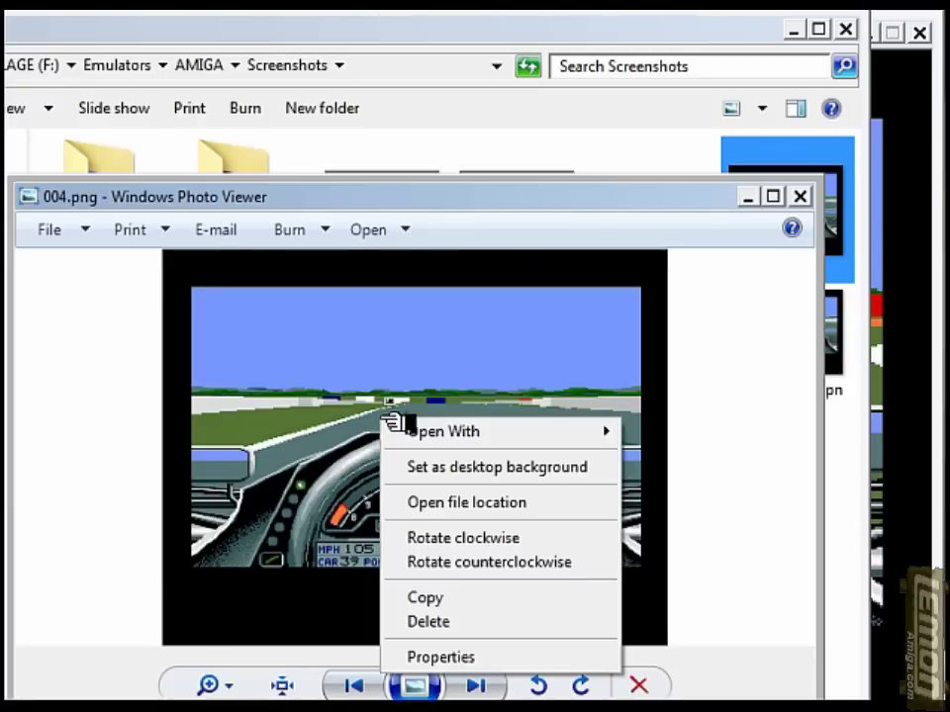
pyautogui.moveTo(424, 432)
pyautogui.click(648, 431)
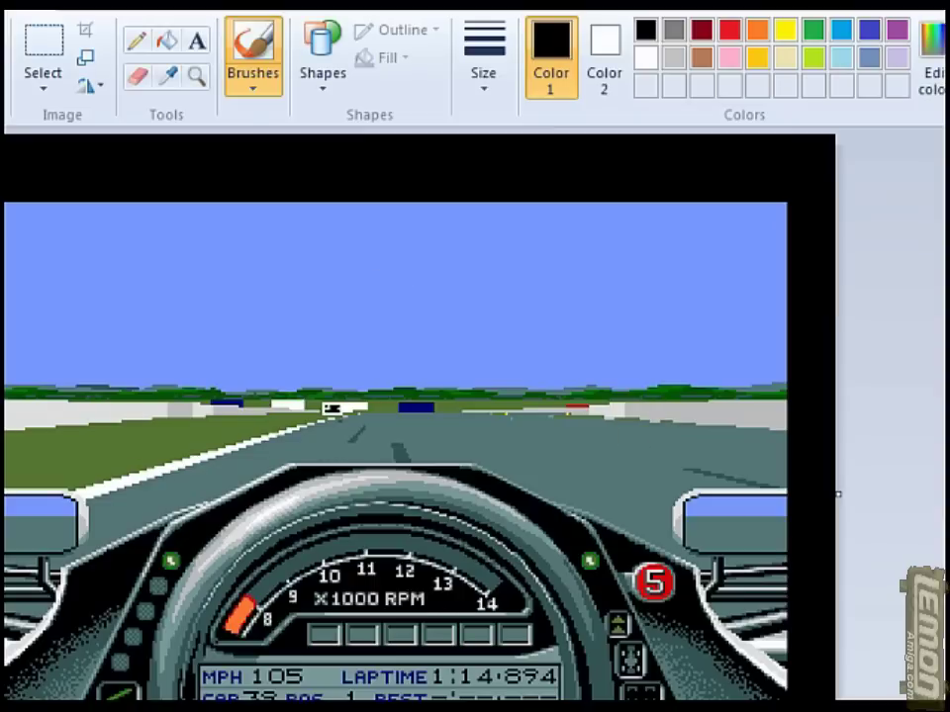
# - Crop the image to a rectangle just around the racing cockpit view, removing most of the black border
pyautogui.hotkey('ctrl', 'pagedown')
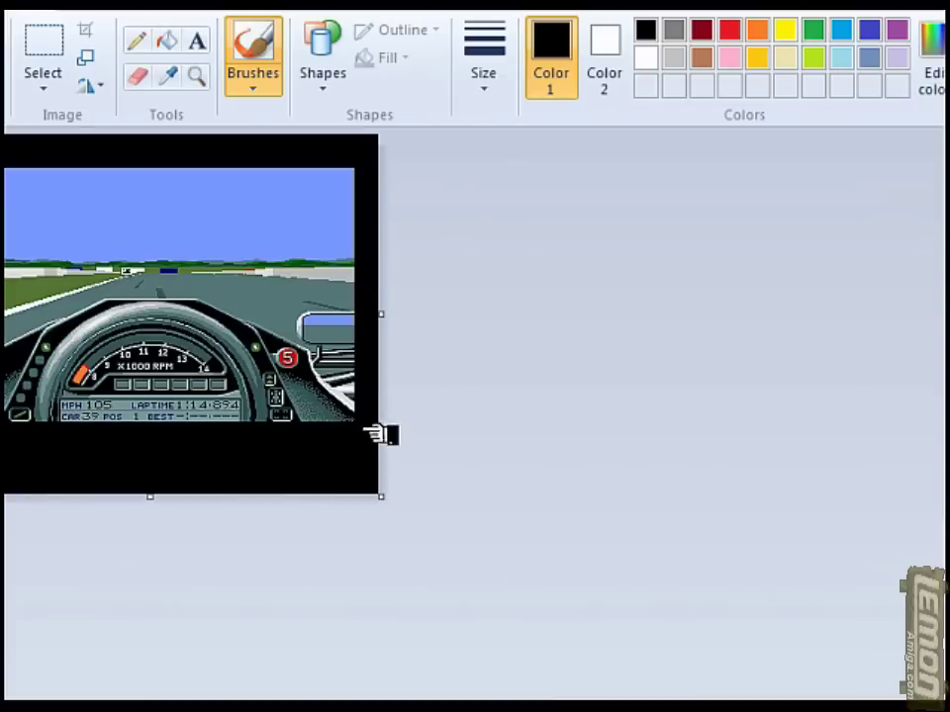
pyautogui.click(44, 45)
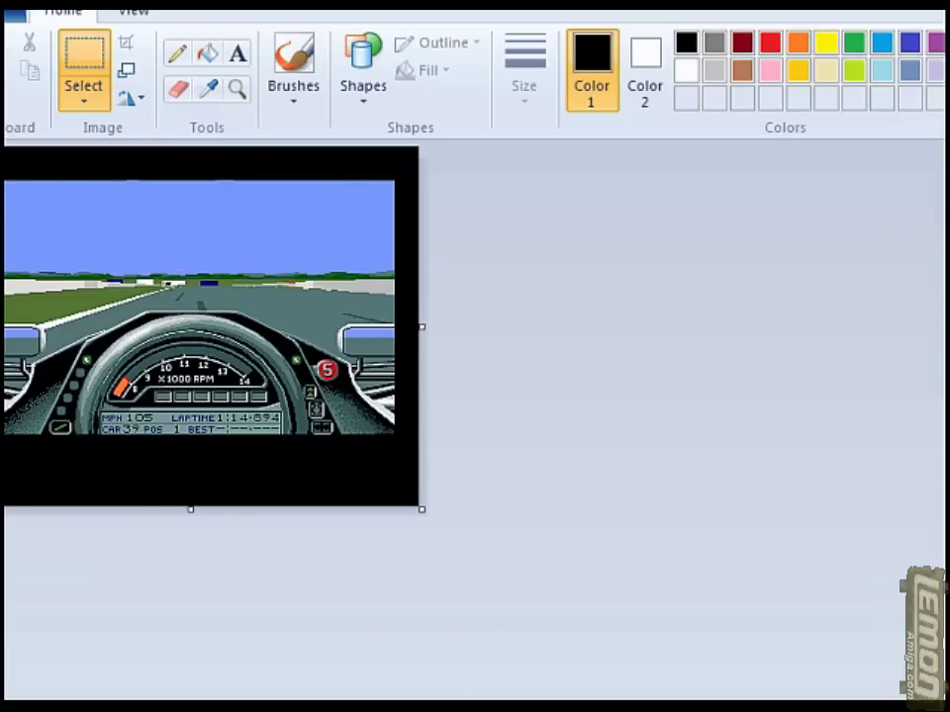
pyautogui.moveTo(133, 342)
pyautogui.mouseDown()
pyautogui.moveTo(333, 436)
pyautogui.moveTo(417, 443)
pyautogui.mouseUp()
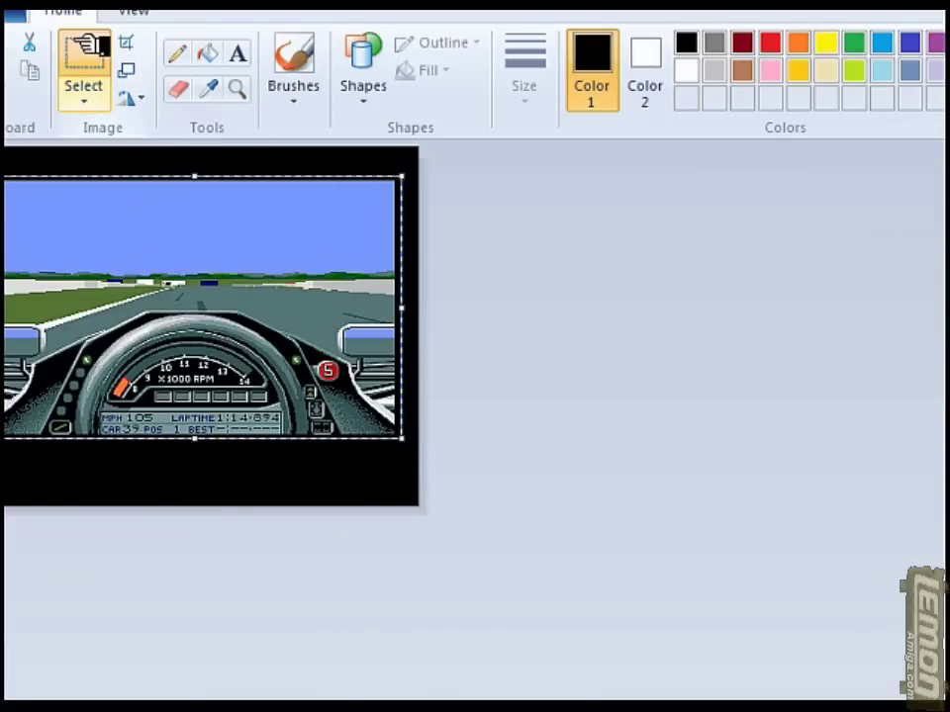
pyautogui.click(126, 43)
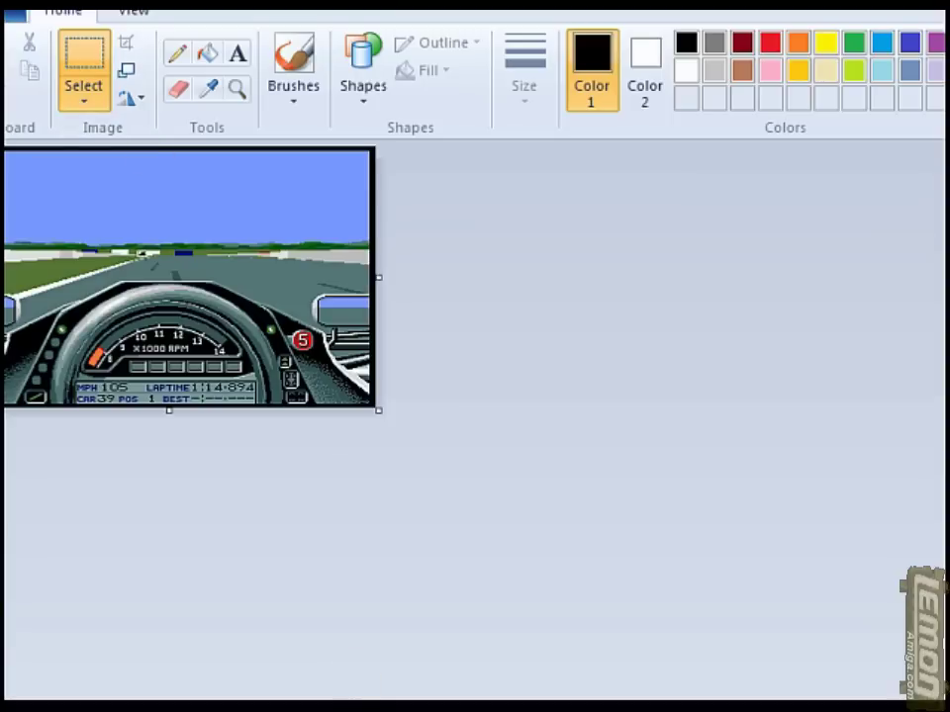
# - Crop the enlarged view again tightly along the cockpit picture's edges to trim the remaining black border
pyautogui.hotkey('ctrl', 'pagedown')
pyautogui.hotkey('ctrl', 'pageup')
pyautogui.hotkey('ctrl', 'pageup')
pyautogui.hotkey('ctrl', 'pageup')
pyautogui.hotkey('ctrl', 'pagedown')
pyautogui.hotkey('ctrl', 'pagedown')
pyautogui.hotkey('ctrl', 'pageup')
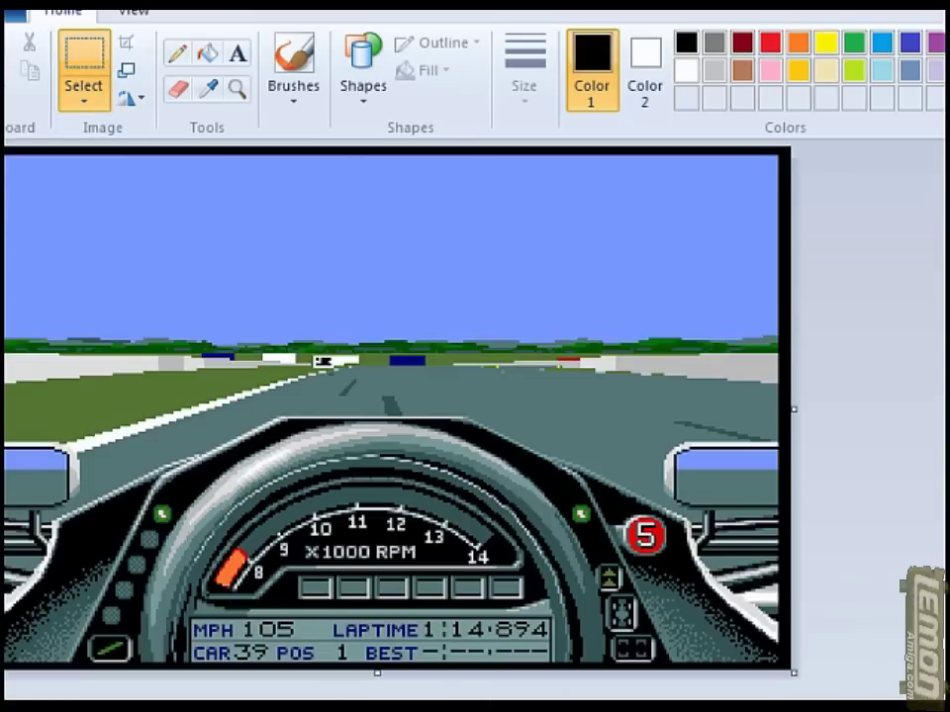
pyautogui.moveTo(4, 152); pyautogui.dragTo(791, 666)
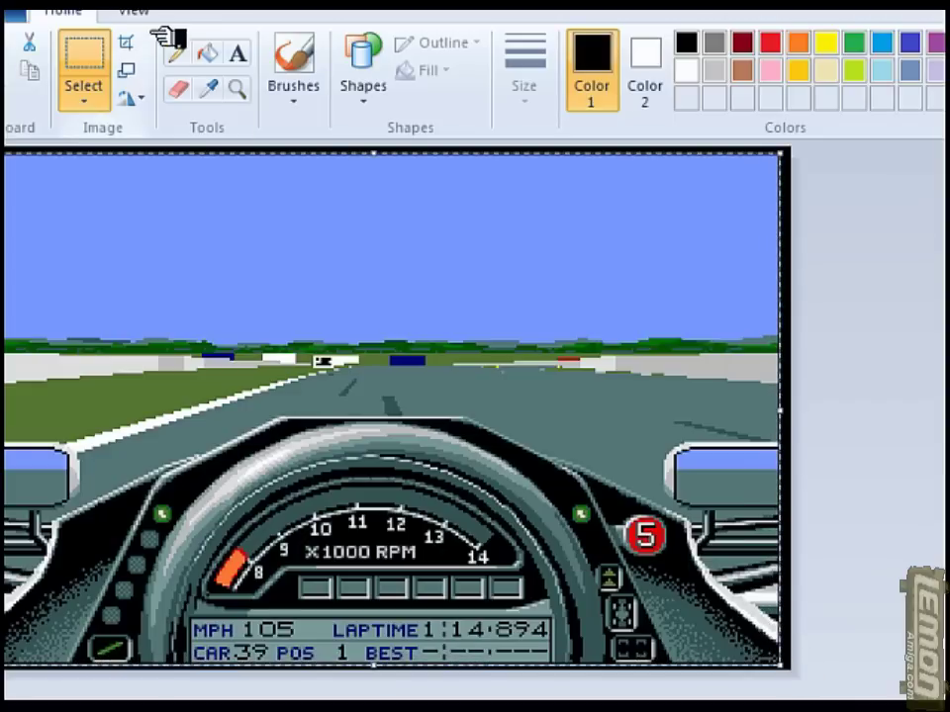
pyautogui.click(129, 43)
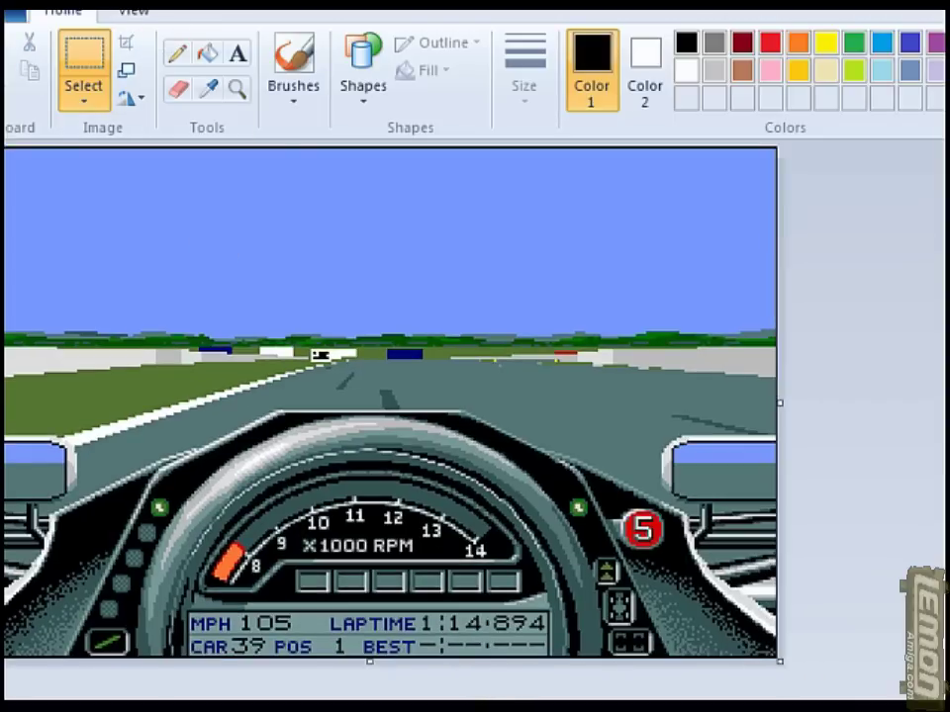
# - Resize the cropped image to a horizontal size of 450 pixels, maintaining the aspect ratio
pyautogui.hotkey('ctrl', 'pagedown')
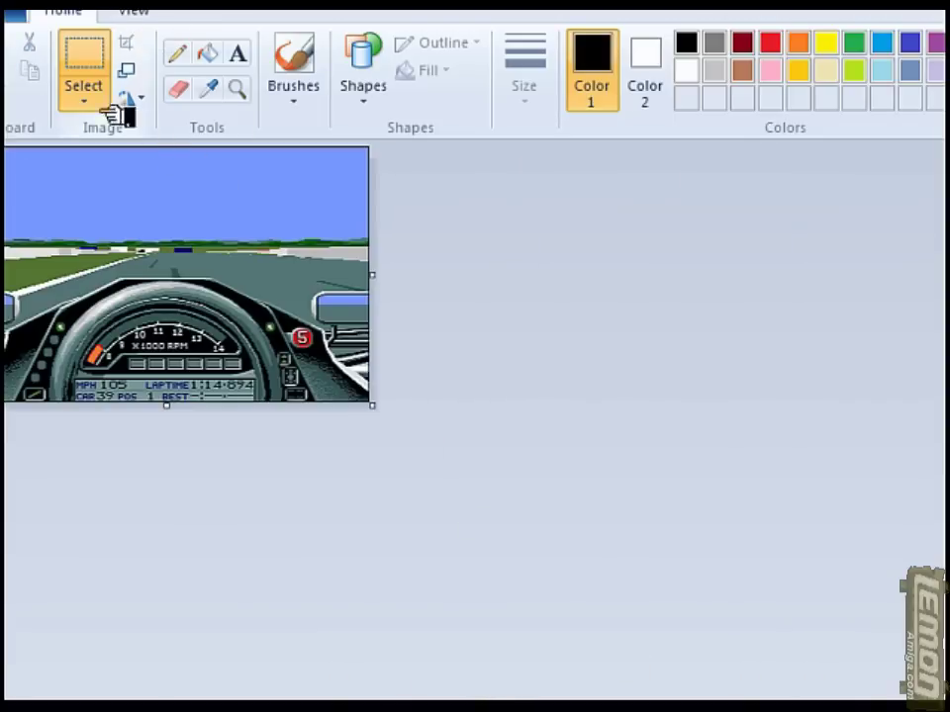
pyautogui.click(132, 71)
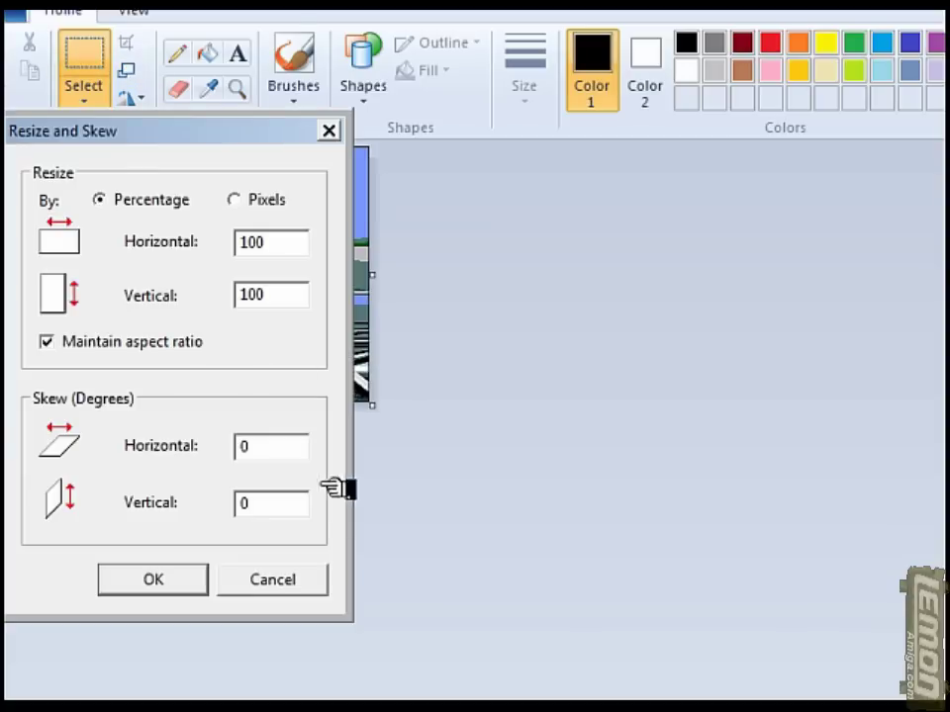
pyautogui.click(242, 199)
pyautogui.doubleClick(271, 250)
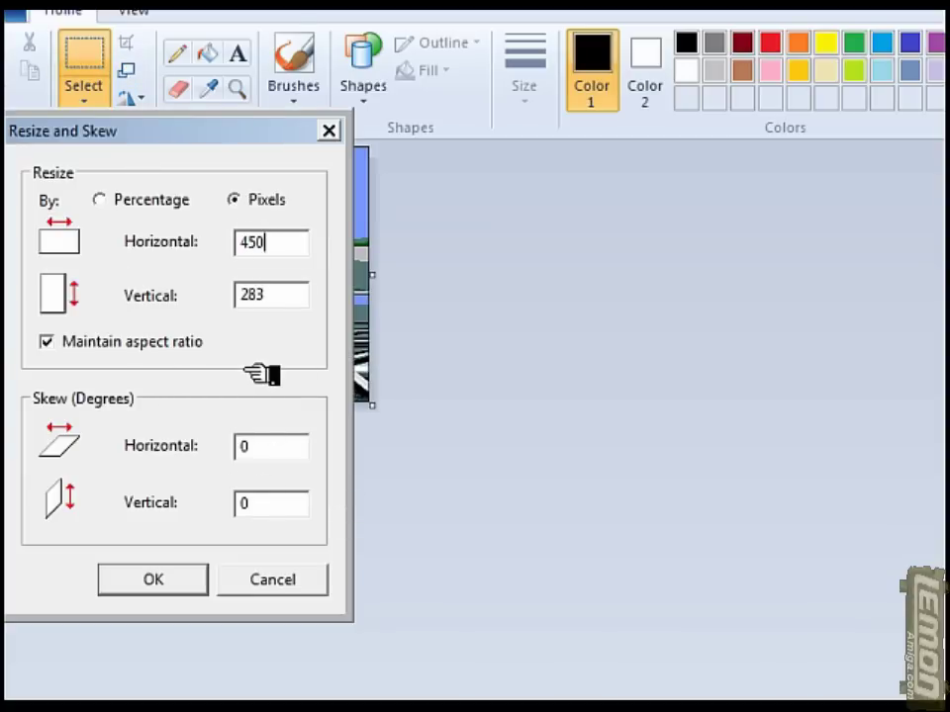
pyautogui.press('Return')
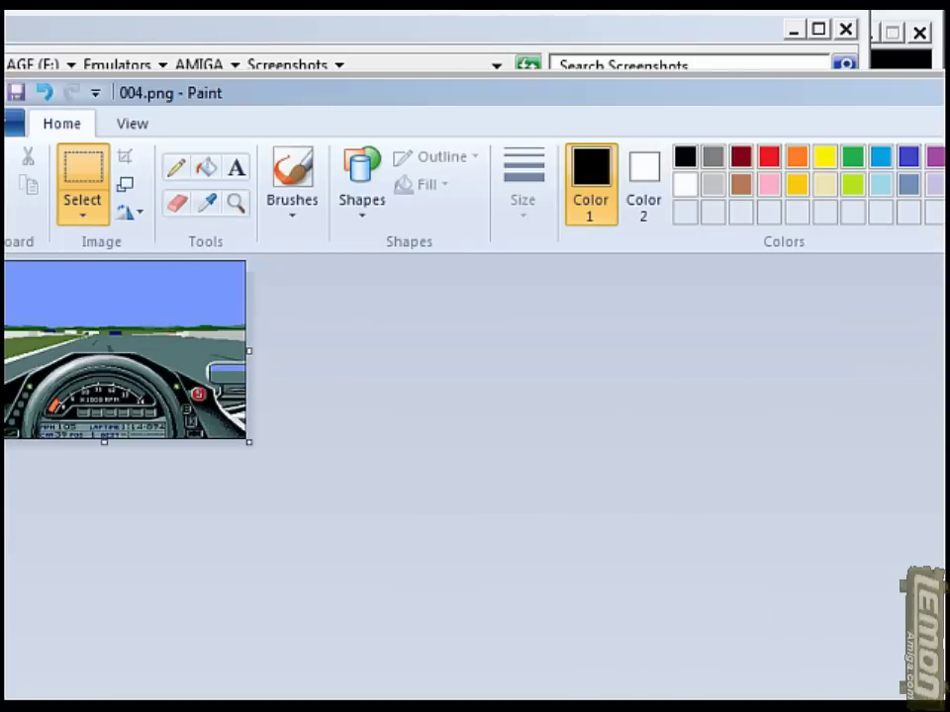
# - Close Paint with the changes to 004.png saved, and reopen the file from the Screenshots folder to check the picture
pyautogui.hotkey('alt', 'F4')
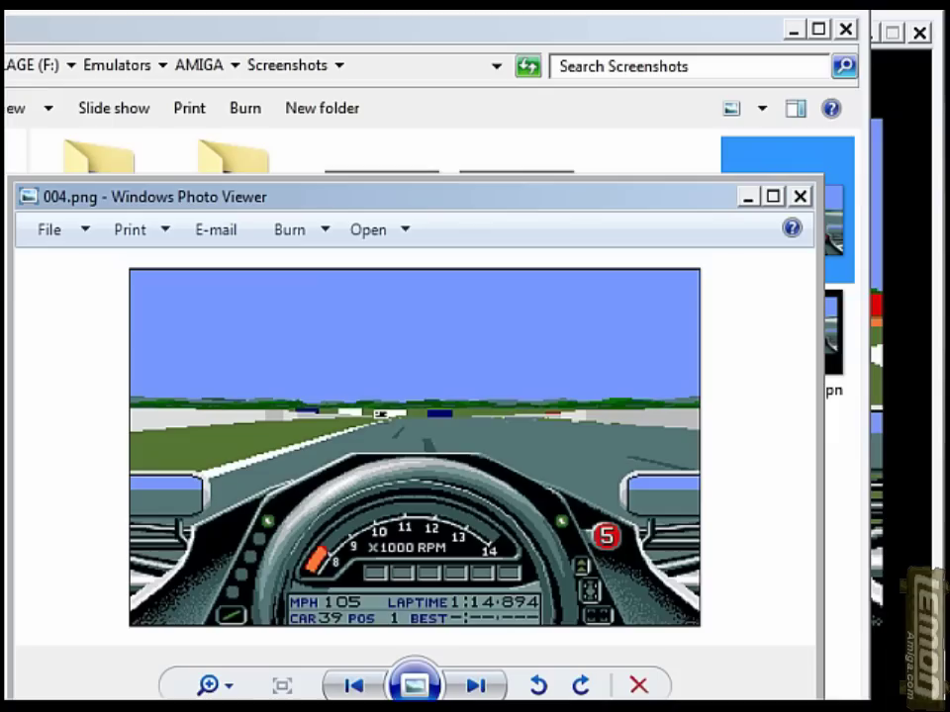
pyautogui.click(803, 195)
pyautogui.click(670, 486)
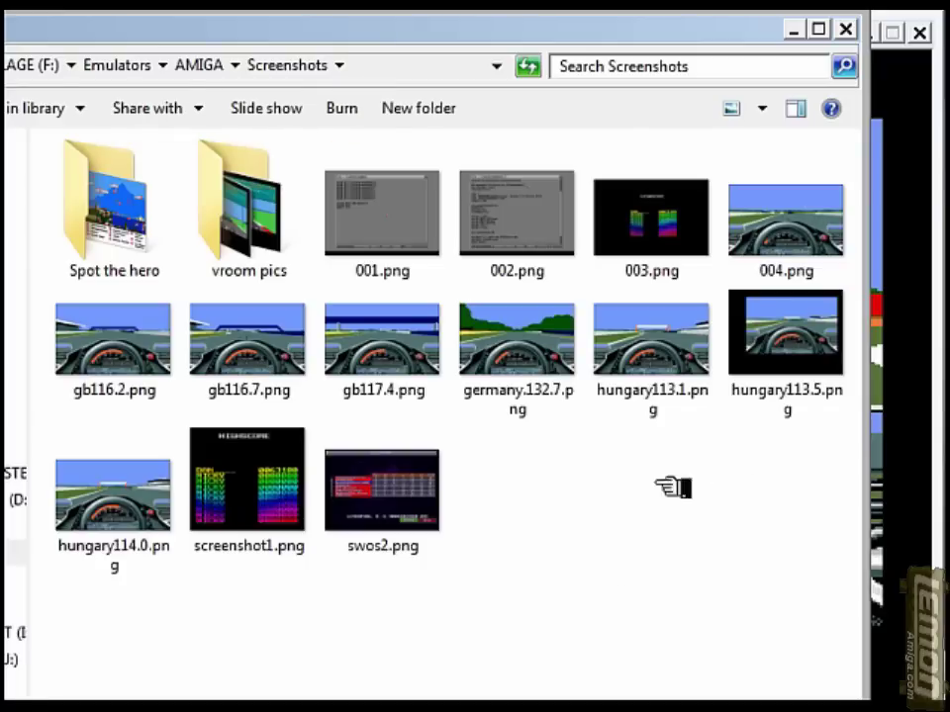
pyautogui.doubleClick(754, 261)
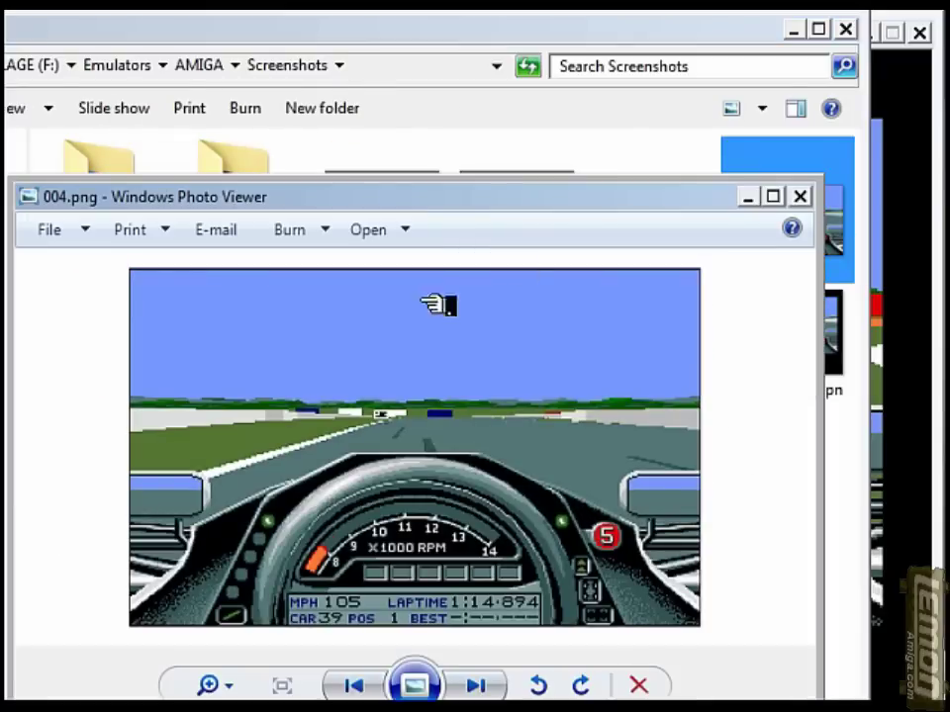
pyautogui.click(803, 196)
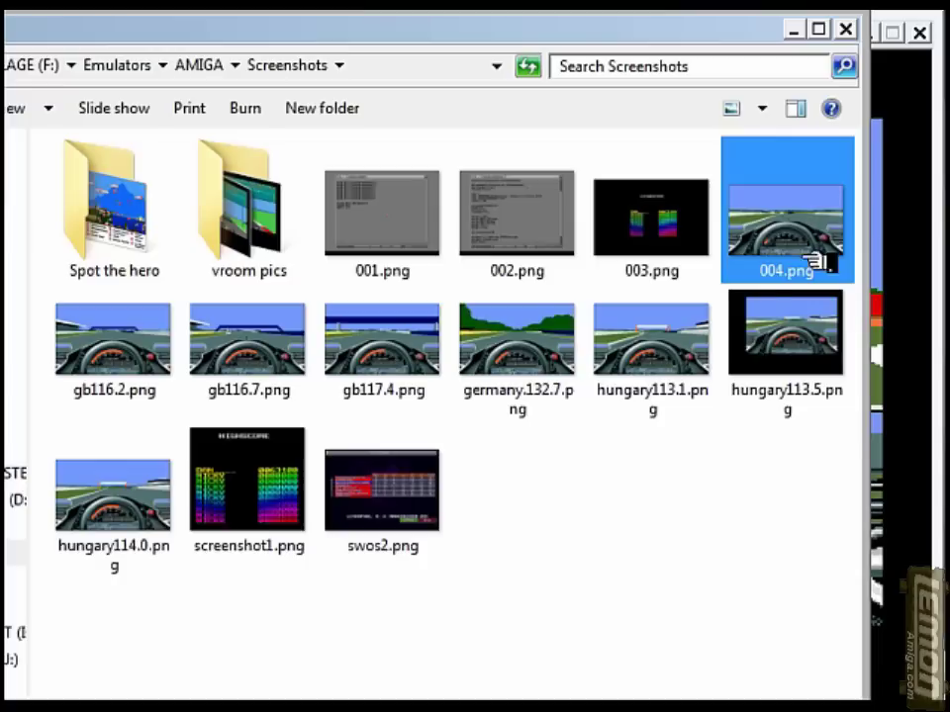
# - Examine the properties and details of 004.png for its file size and pixel dimensions
pyautogui.rightClick(757, 265)
pyautogui.press('r')
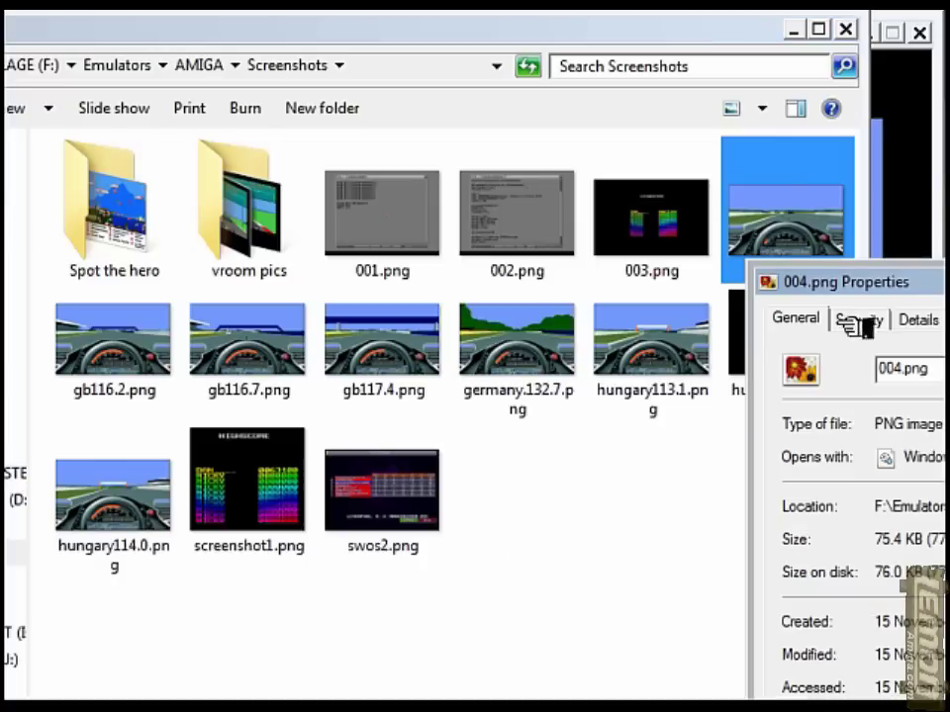
pyautogui.moveTo(911, 278); pyautogui.dragTo(424, 139)
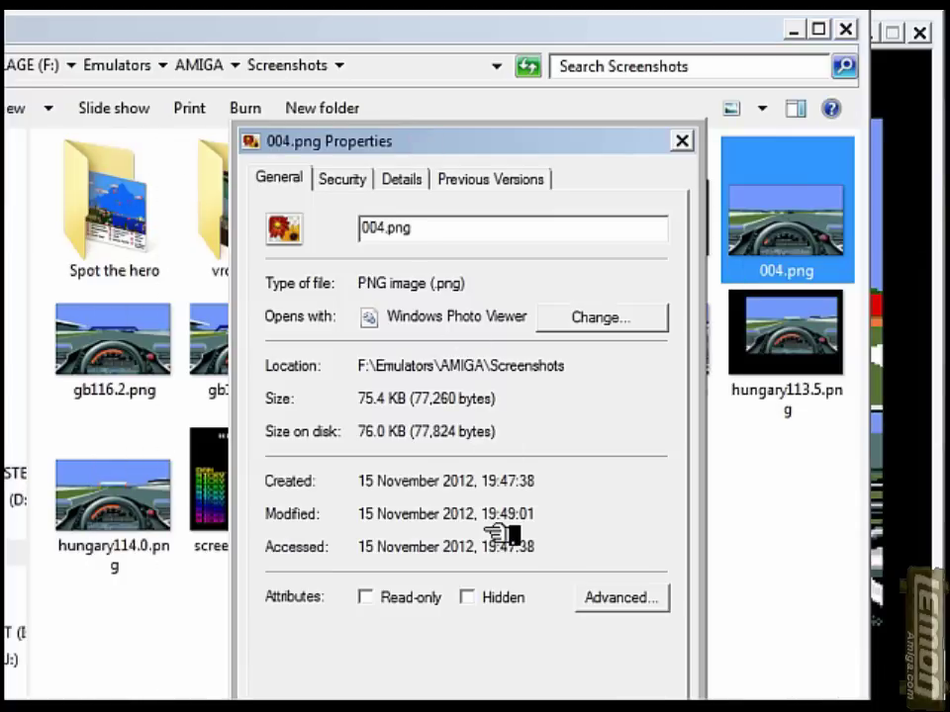
pyautogui.click(400, 179)
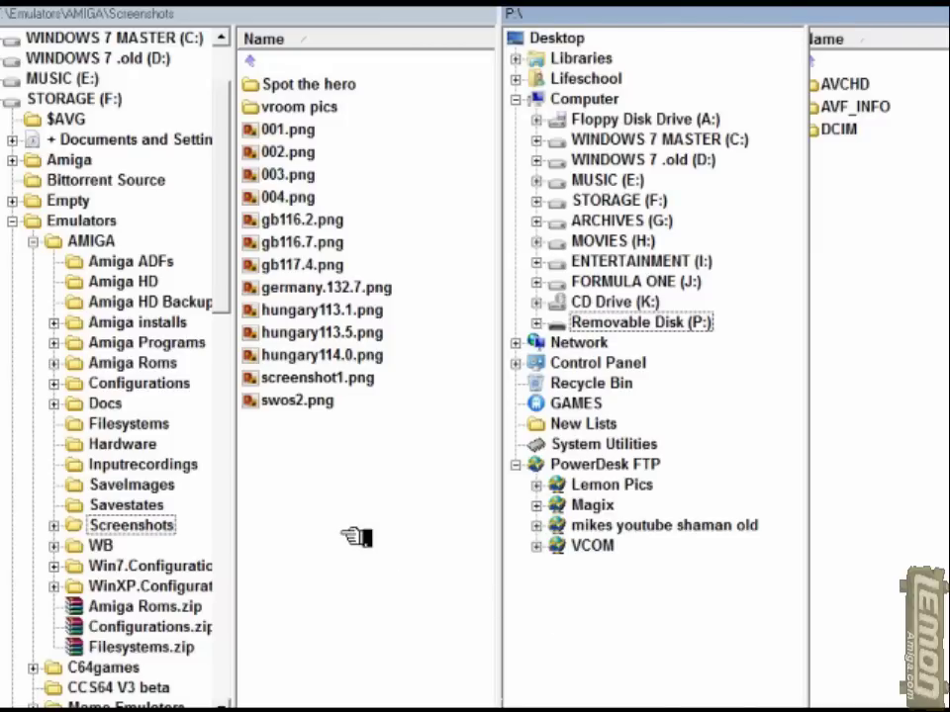
# - Copy DSC00054.JPG from the DCIM\101MSDCF folder on Removable Disk (P:) into the AMIGA Screenshots folder
pyautogui.doubleClick(557, 323)
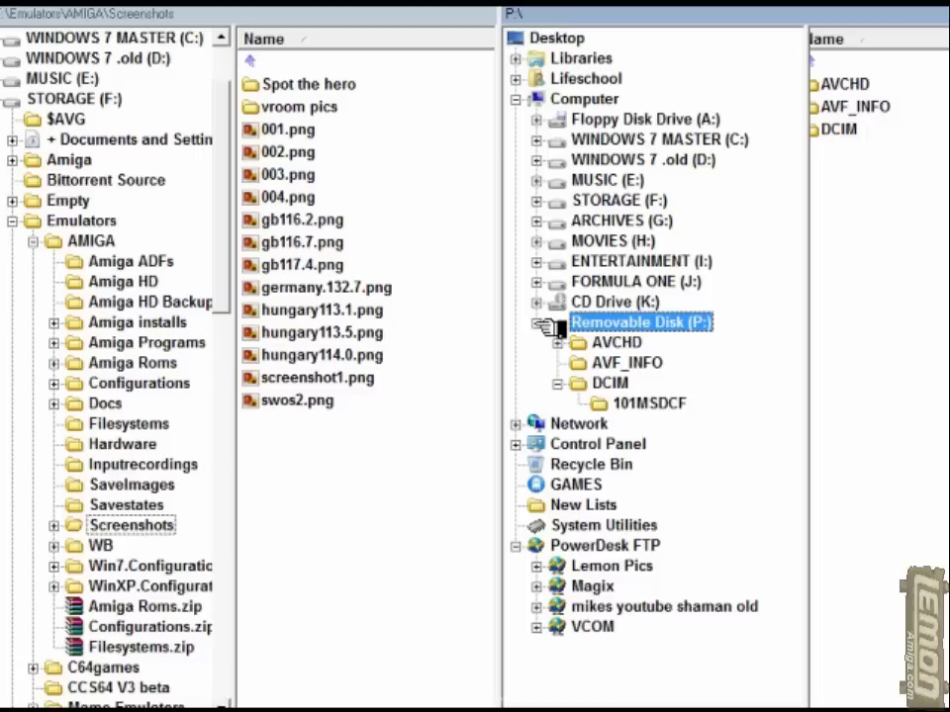
pyautogui.click(618, 384)
pyautogui.click(655, 404)
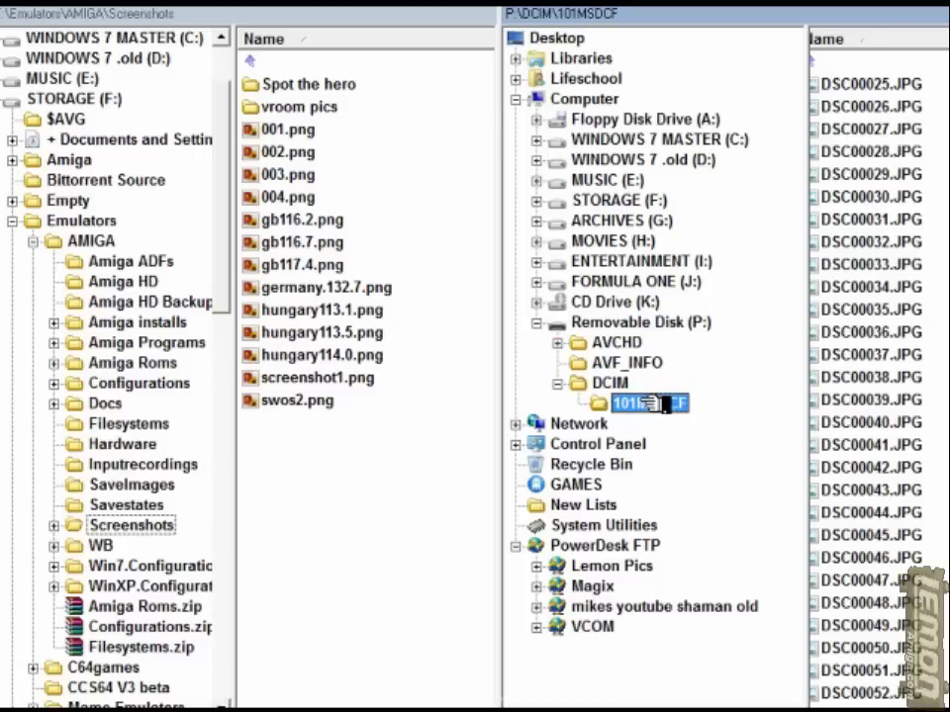
pyautogui.scroll(-1, 859, 388)
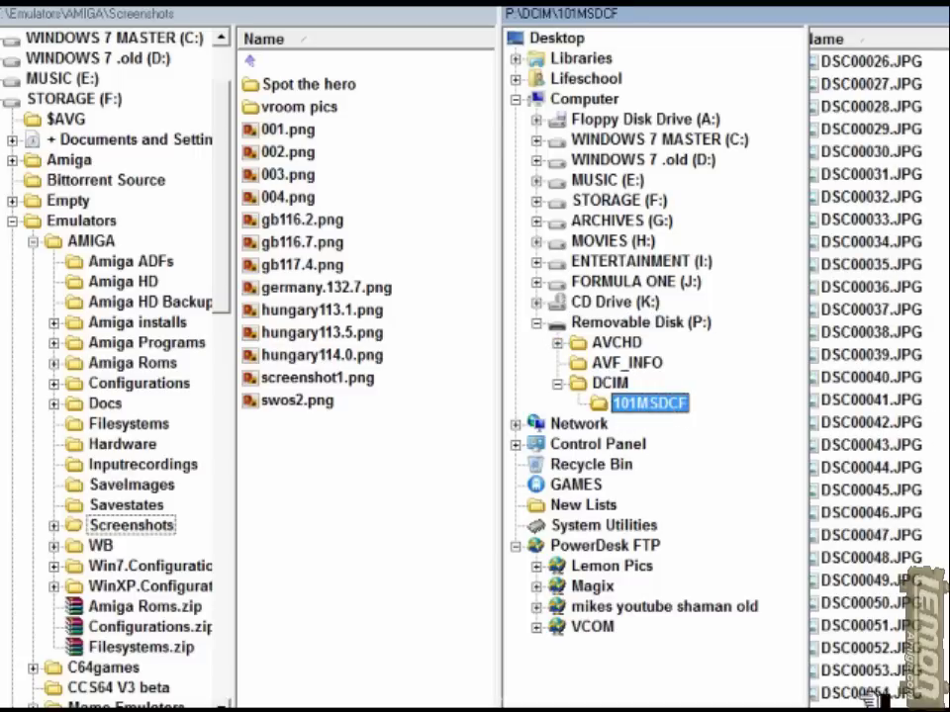
pyautogui.moveTo(883, 698); pyautogui.dragTo(381, 470)
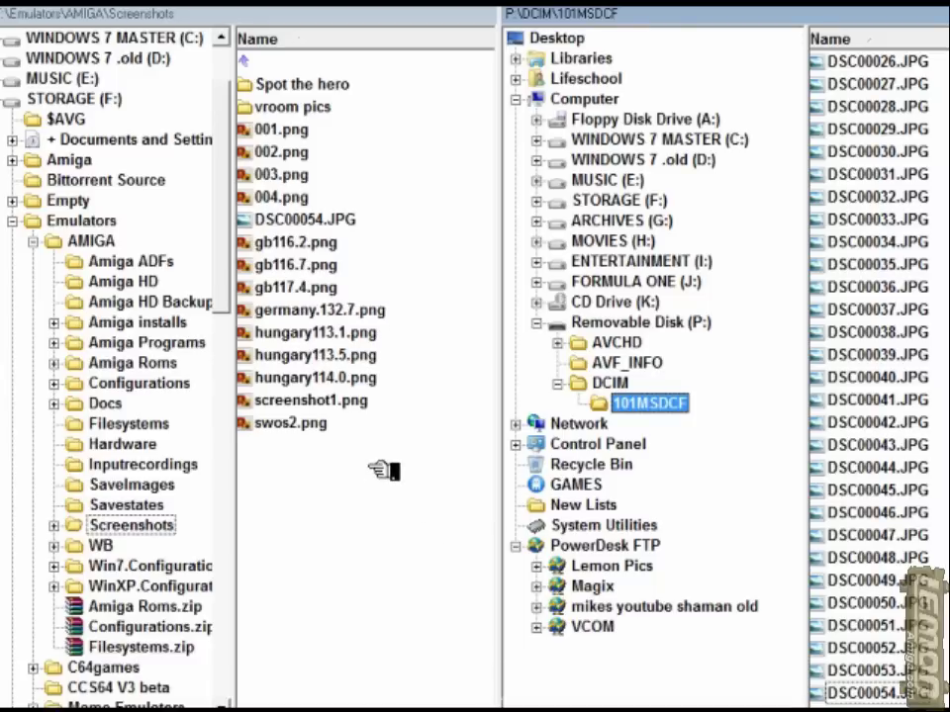
# - Open the copied photo DSC00054.JPG from the Screenshots folder to view it
pyautogui.doubleClick(314, 220)
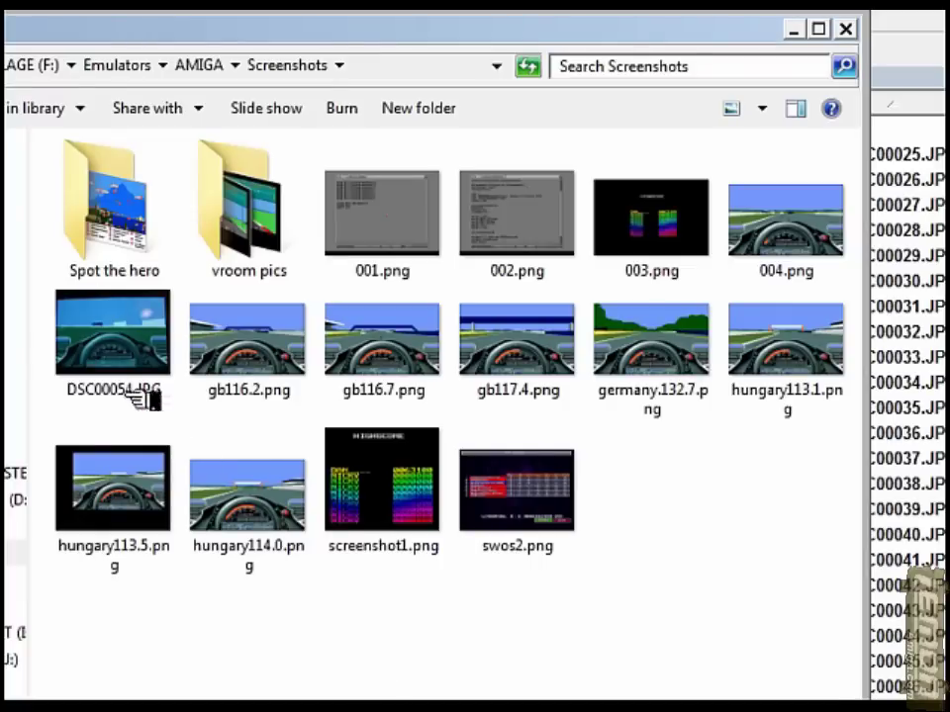
pyautogui.doubleClick(136, 347)
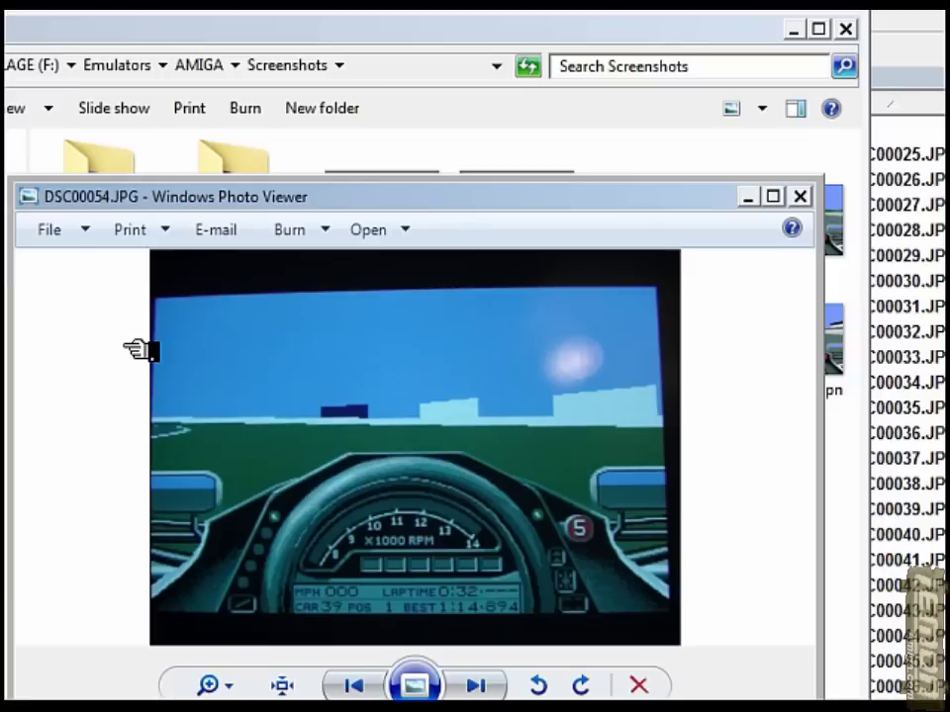
# - Inspect the photo DSC00054.JPG close up, checking the lap time readout and the dark borders around the picture
pyautogui.scroll(1, 554, 564)
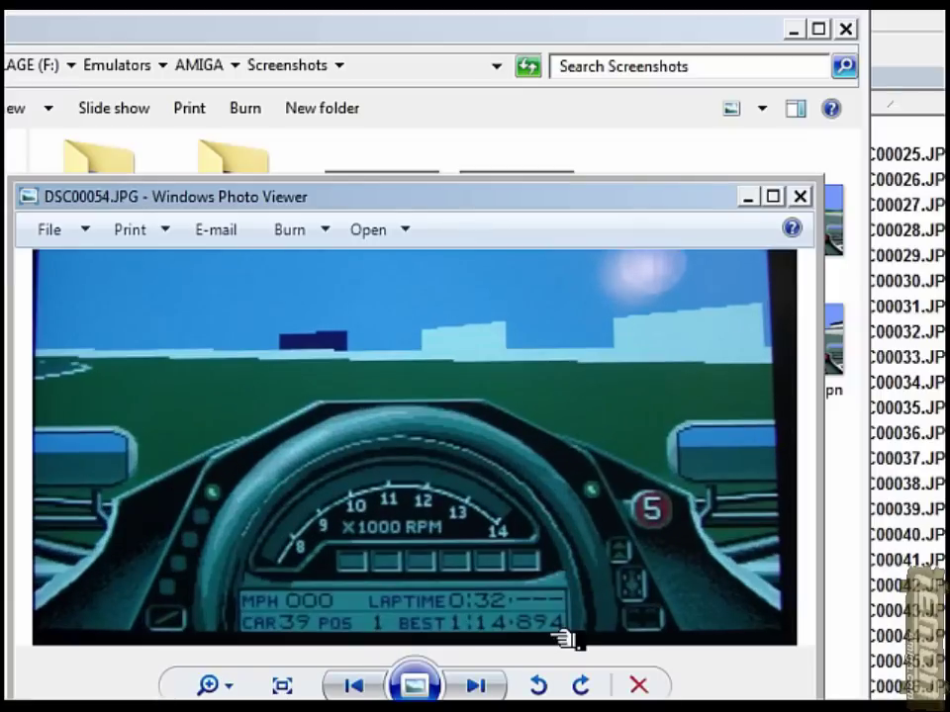
pyautogui.moveTo(502, 201); pyautogui.dragTo(424, 139)
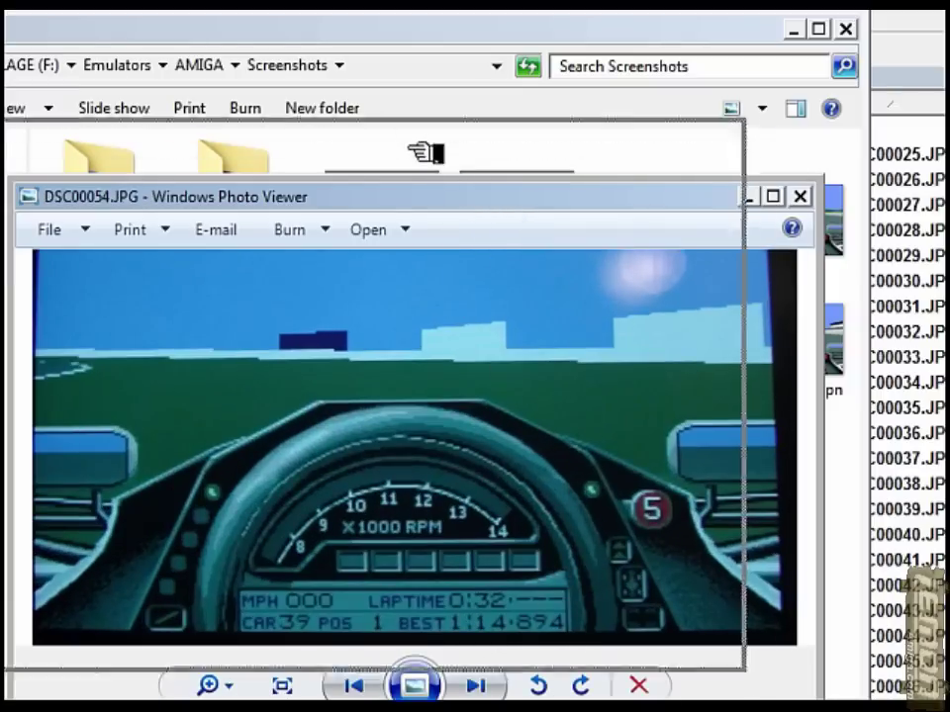
pyautogui.scroll(4, 460, 558)
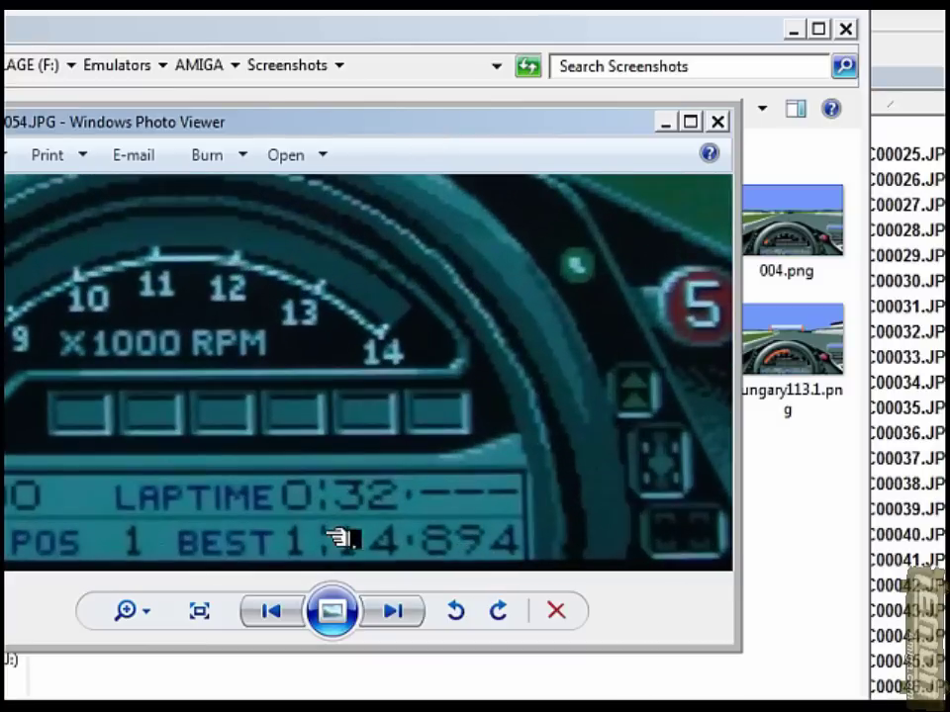
pyautogui.scroll(-2, 331, 535)
pyautogui.scroll(-1, 327, 530)
pyautogui.scroll(-1, 386, 479)
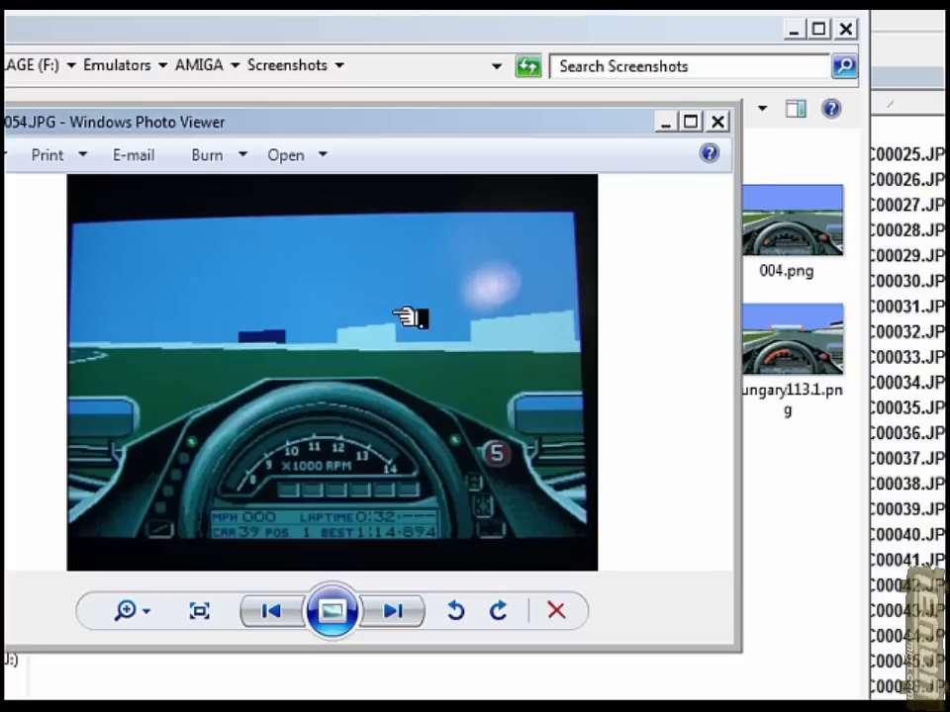
# - Open DSC00054.JPG in Paint and crop it to the game screen, removing most of the dark border
pyautogui.rightClick(180, 299)
pyautogui.moveTo(226, 309)
pyautogui.click(454, 314)
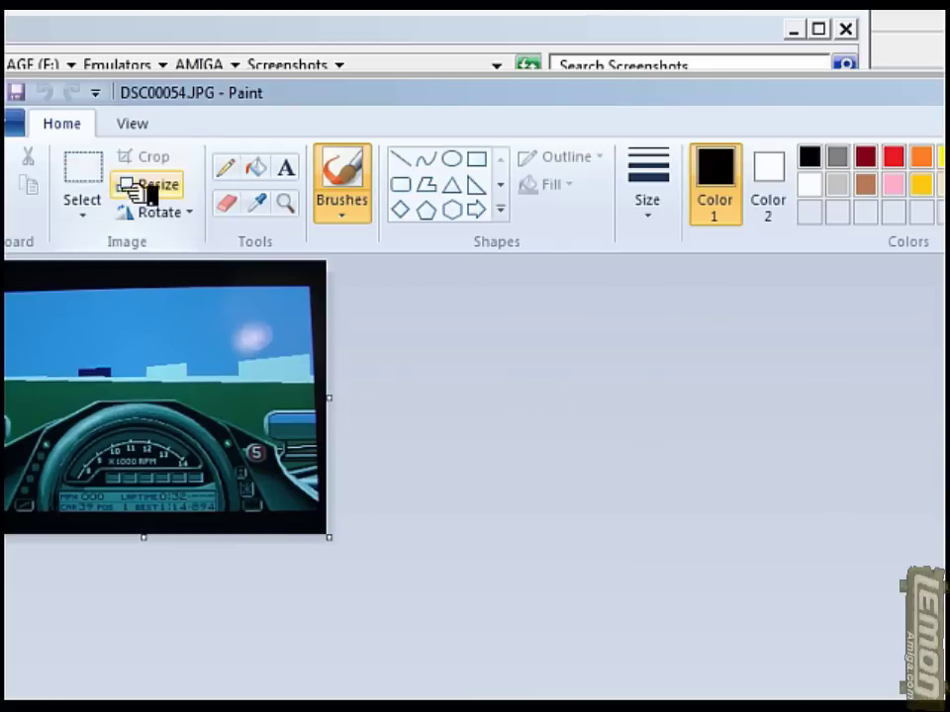
pyautogui.click(87, 177)
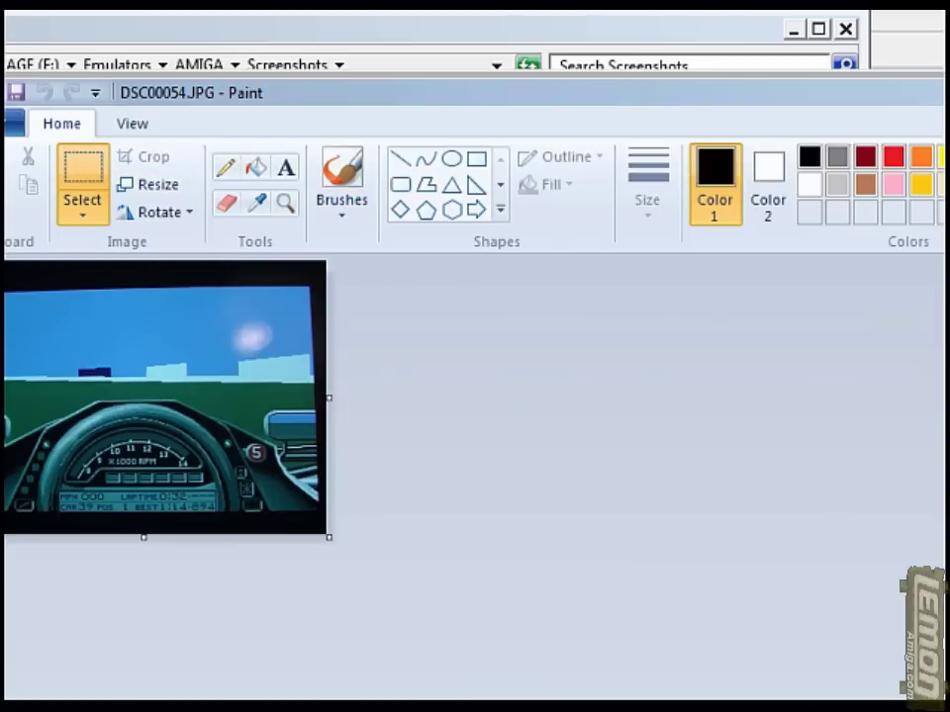
pyautogui.moveTo(5, 289); pyautogui.dragTo(341, 521)
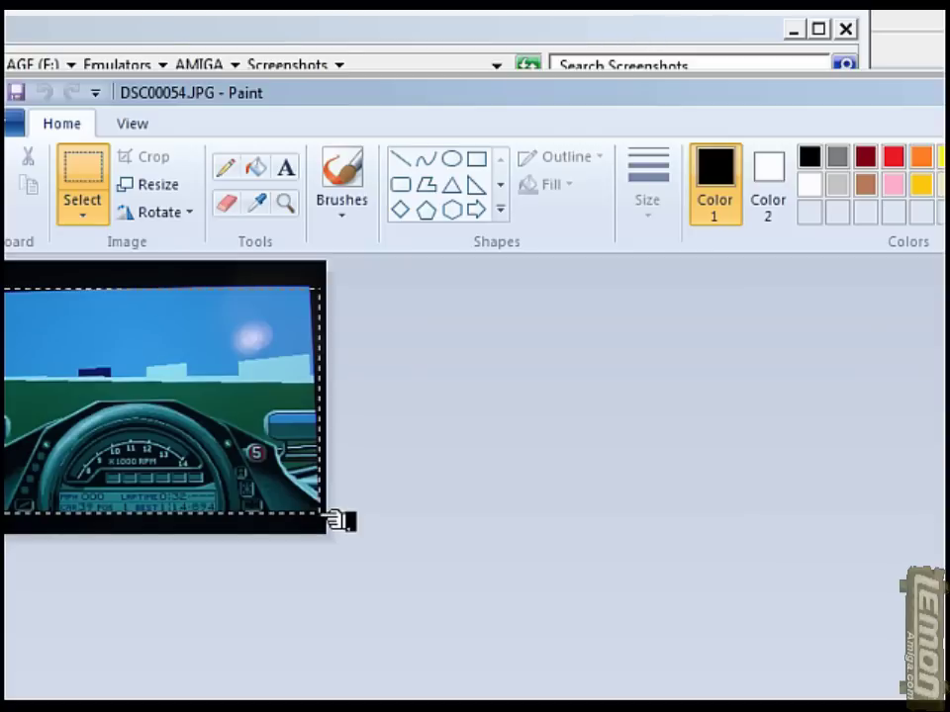
pyautogui.moveTo(342, 520); pyautogui.dragTo(336, 519)
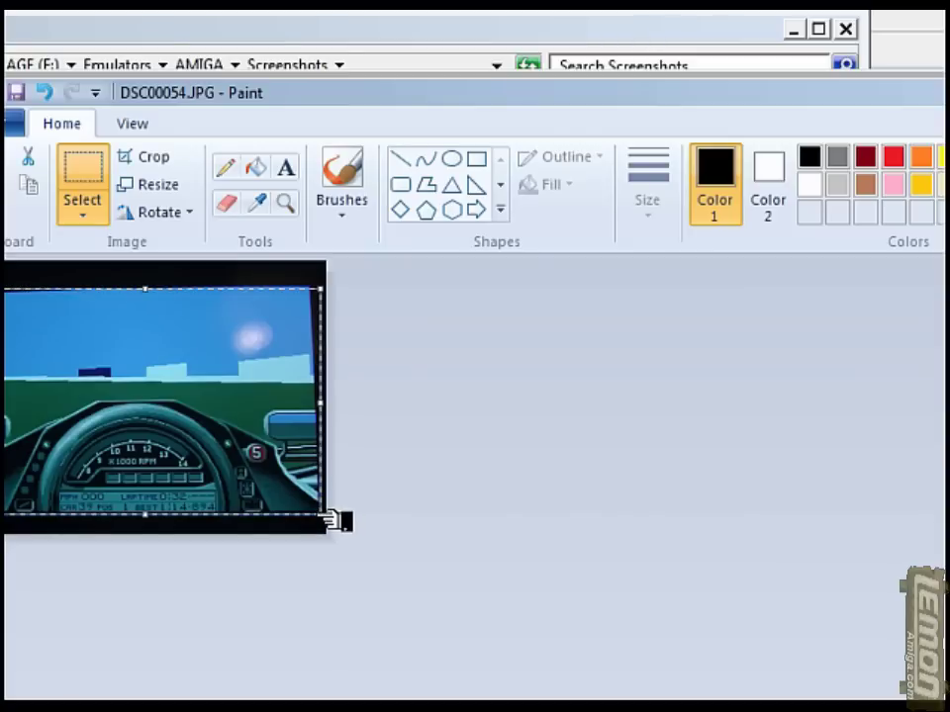
pyautogui.click(158, 158)
# - Resize the cropped photo to 450 pixels wide with the aspect ratio maintained, and check the result enlarged
pyautogui.click(156, 184)
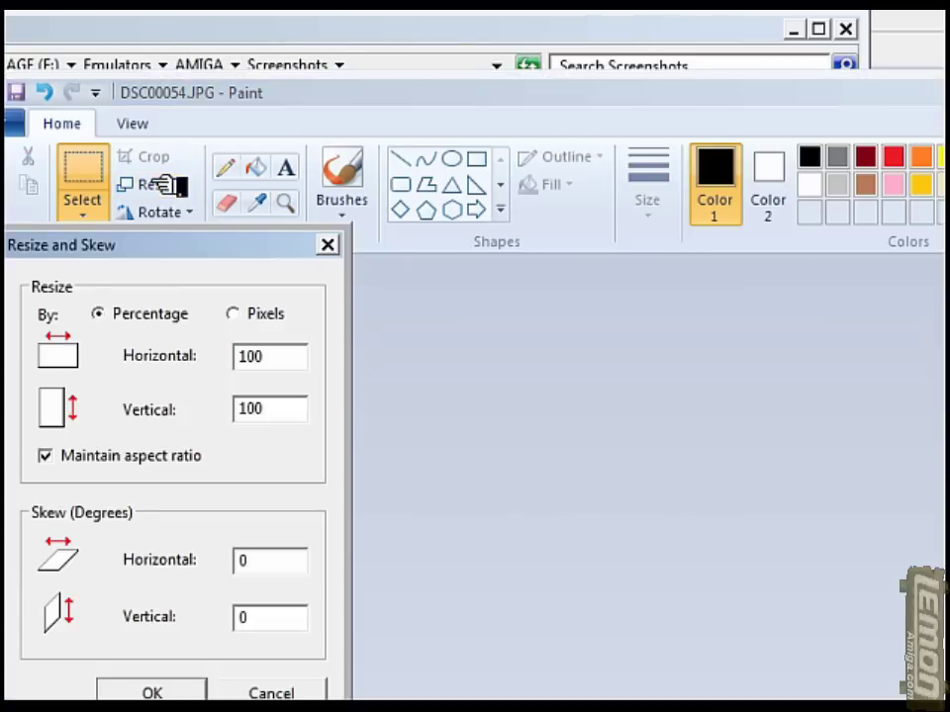
pyautogui.click(247, 314)
pyautogui.doubleClick(267, 359)
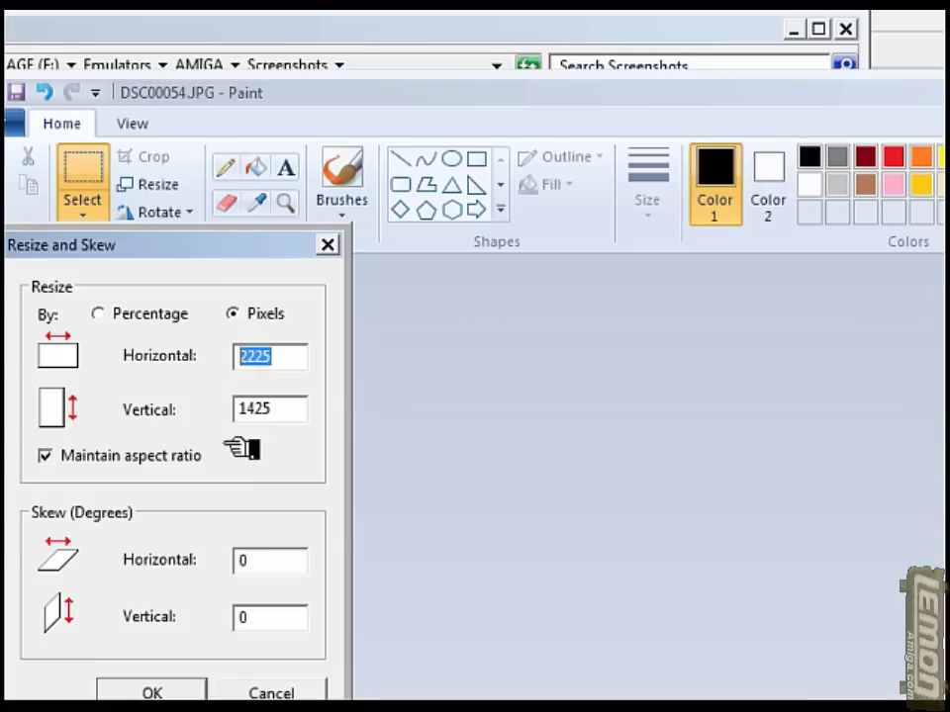
pyautogui.write('450')
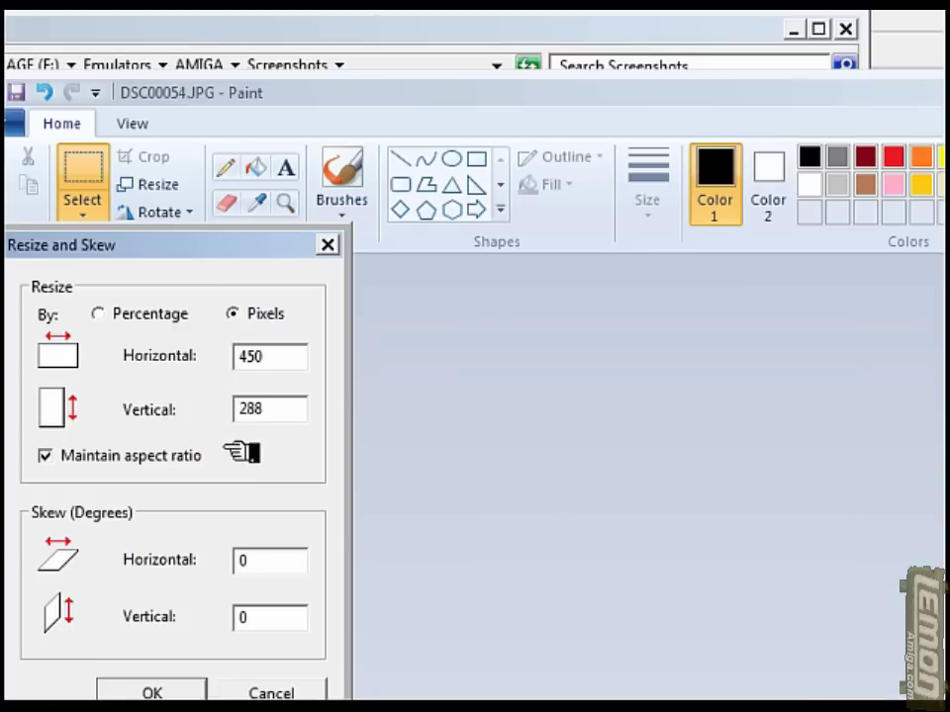
pyautogui.click(181, 692)
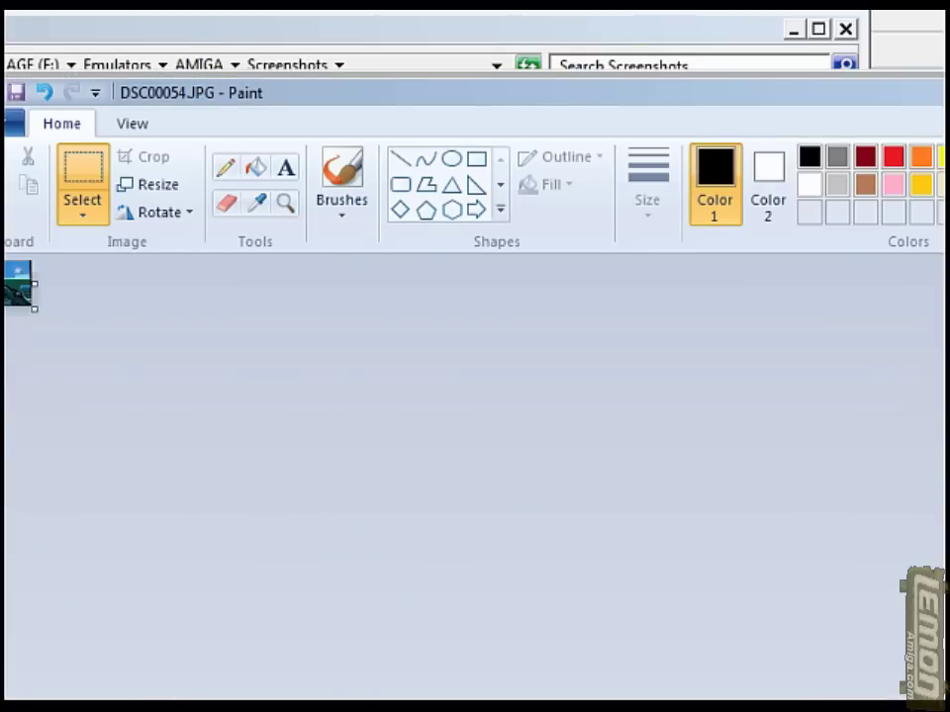
pyautogui.hotkey('ctrl', 'pageup')
pyautogui.hotkey('ctrl', 'pageup')
pyautogui.hotkey('ctrl', 'pageup')
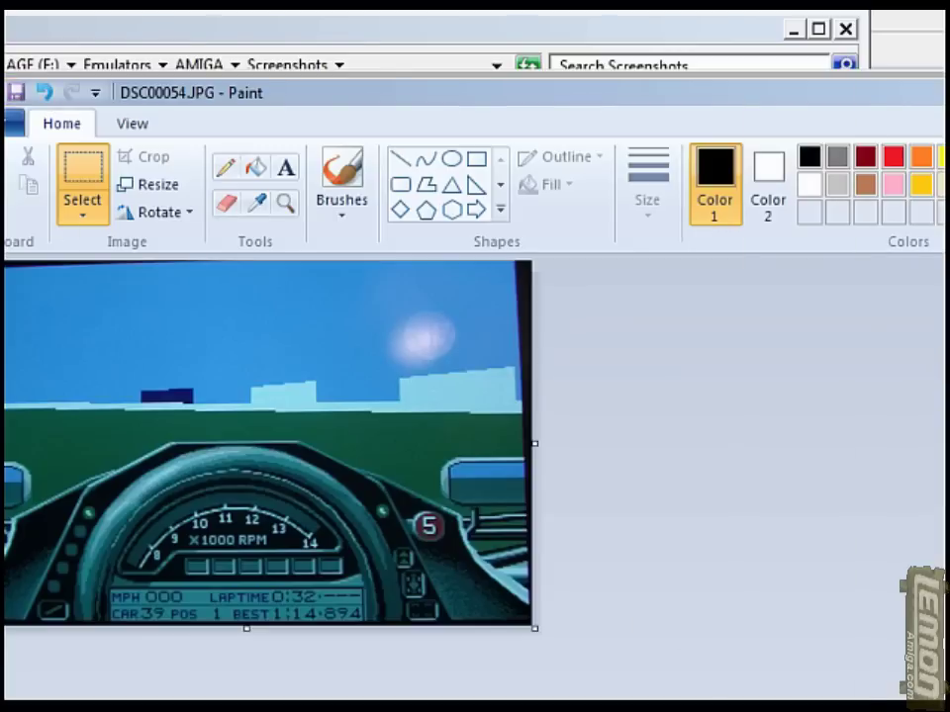
# - Close Paint with the changes to DSC00054.JPG saved, and reopen the photo from the Screenshots folder to check it
pyautogui.hotkey('alt', 'F4')
pyautogui.click(722, 122)
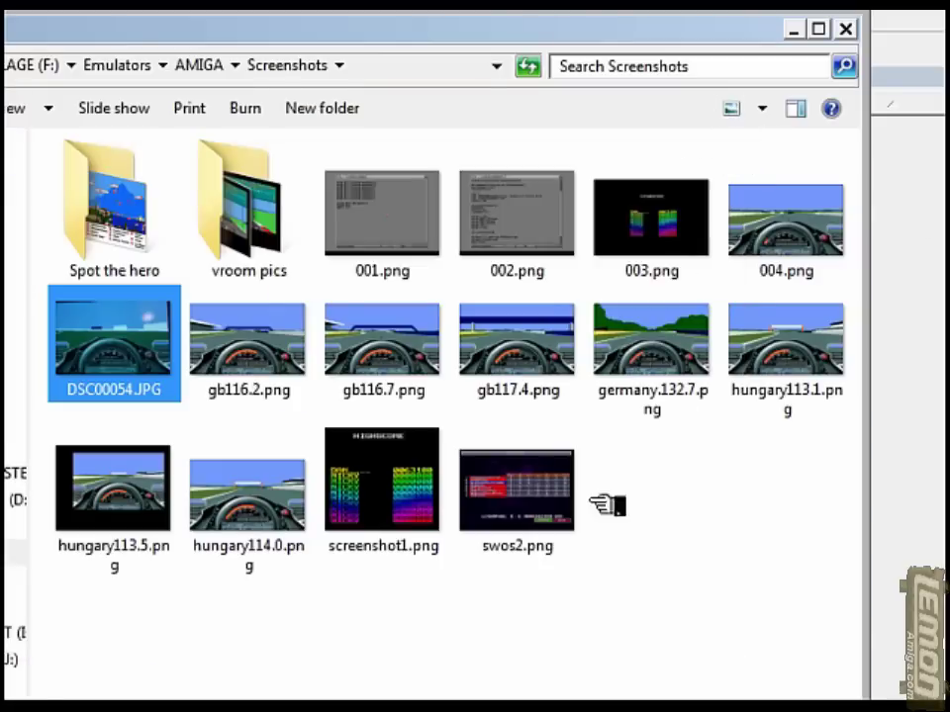
pyautogui.click(228, 616)
pyautogui.doubleClick(137, 345)
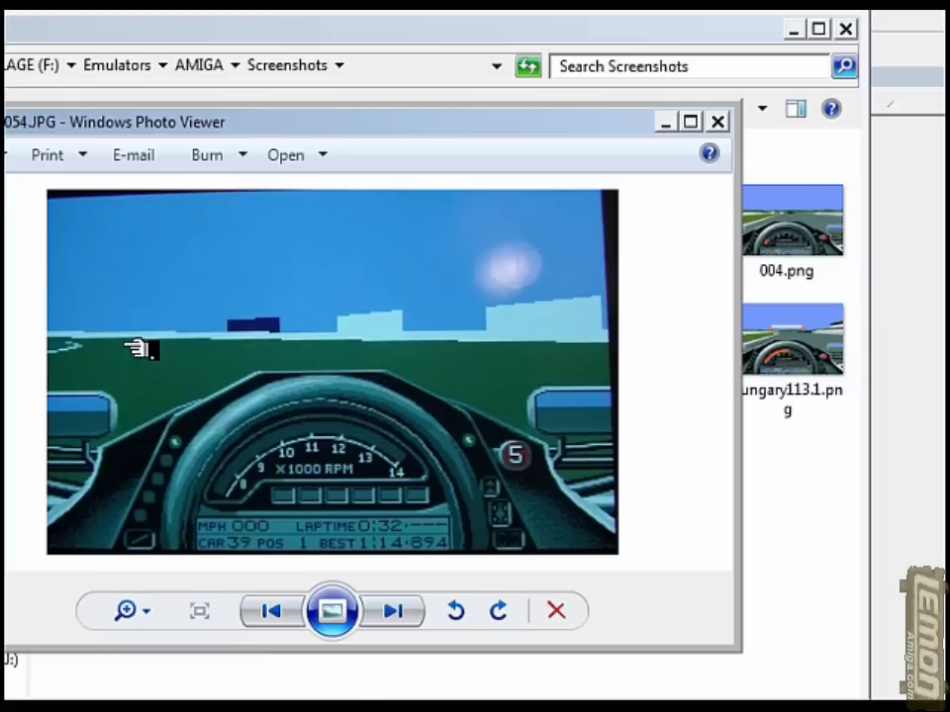
pyautogui.click(720, 122)
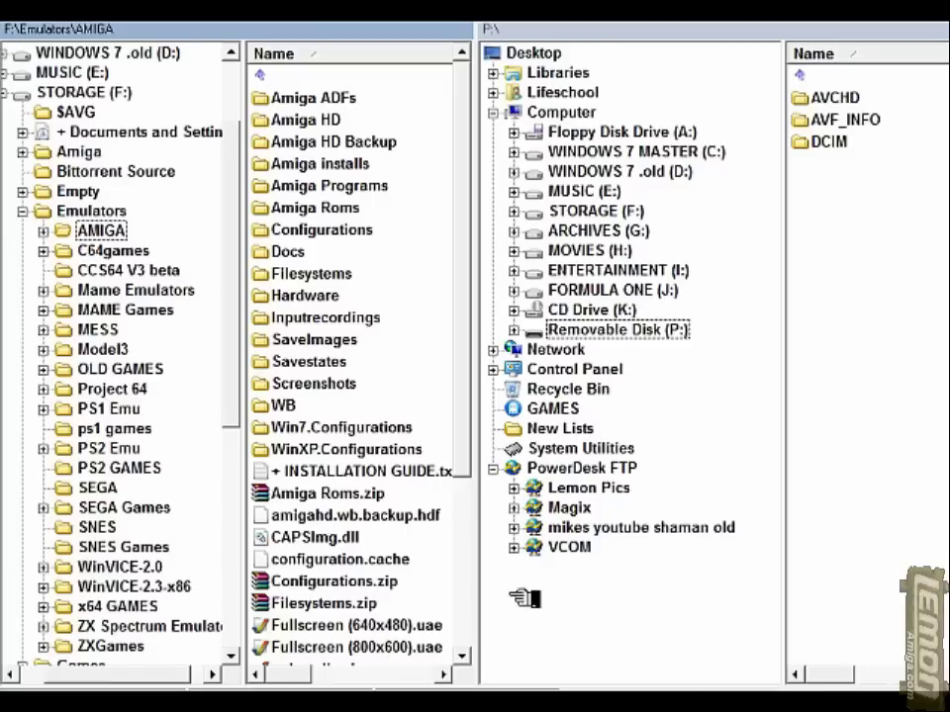
# - Switch to PowerDesk, open the AMIGA Screenshots folder, and locate DSC00054.JPG and screenshot1.png for uploading
pyautogui.click(331, 385)
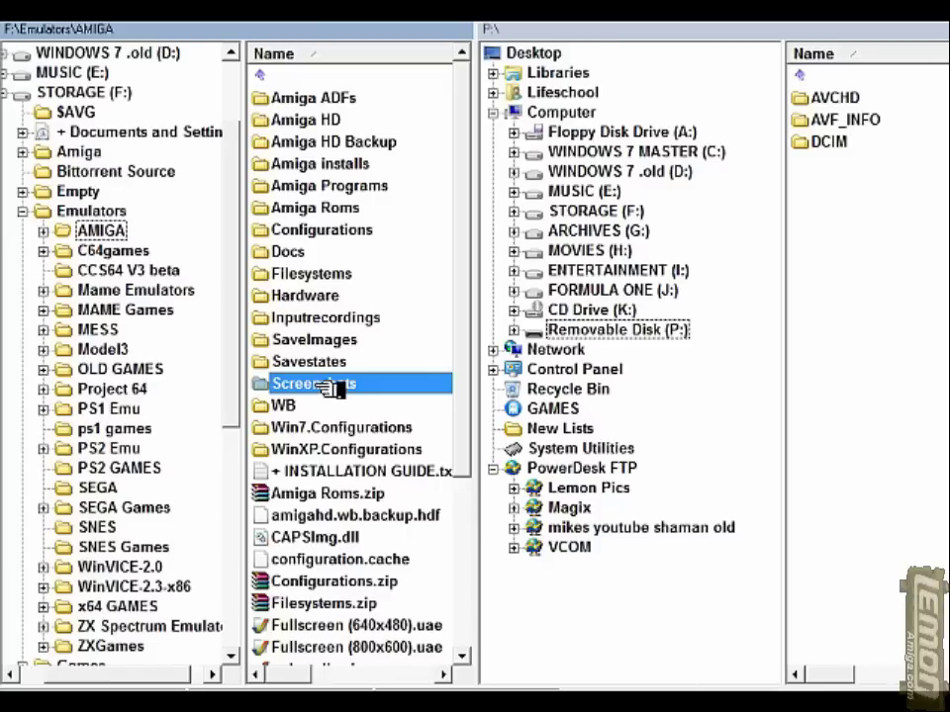
pyautogui.doubleClick(269, 385)
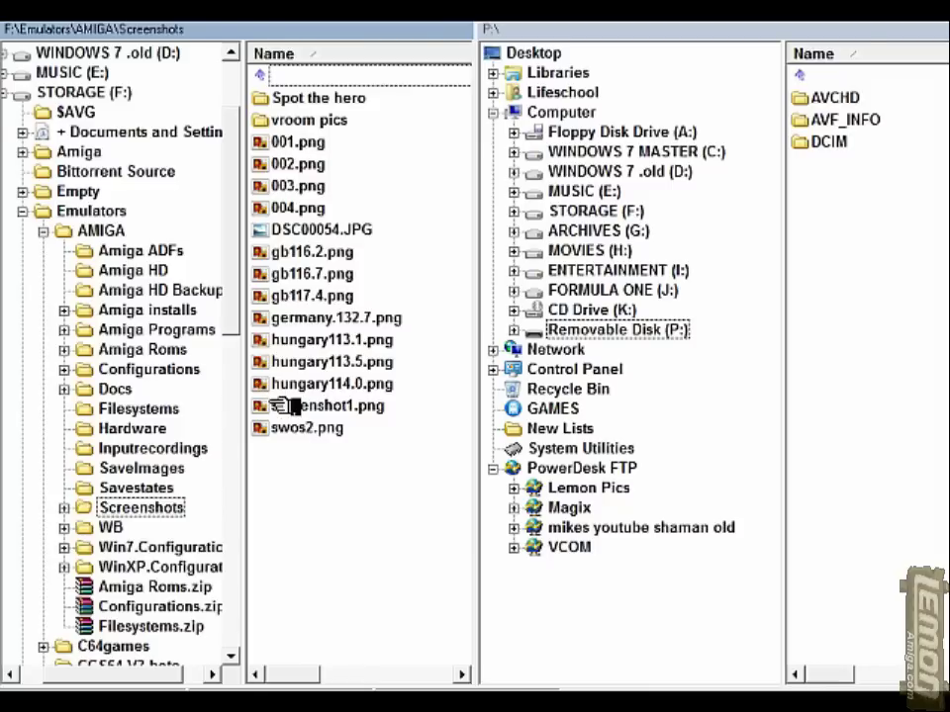
pyautogui.click(326, 230)
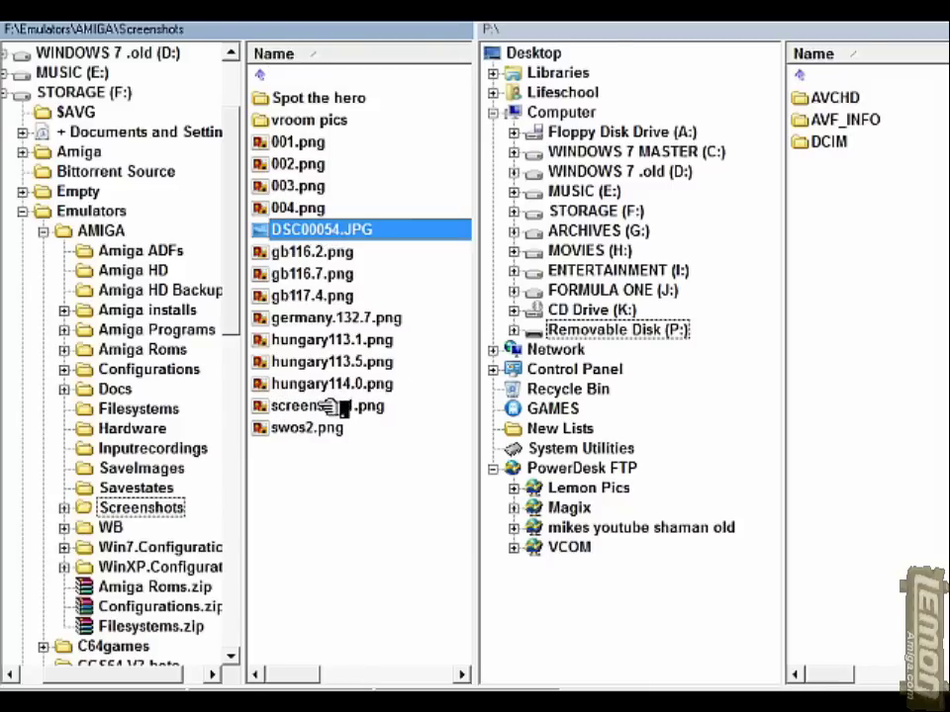
pyautogui.click(293, 406)
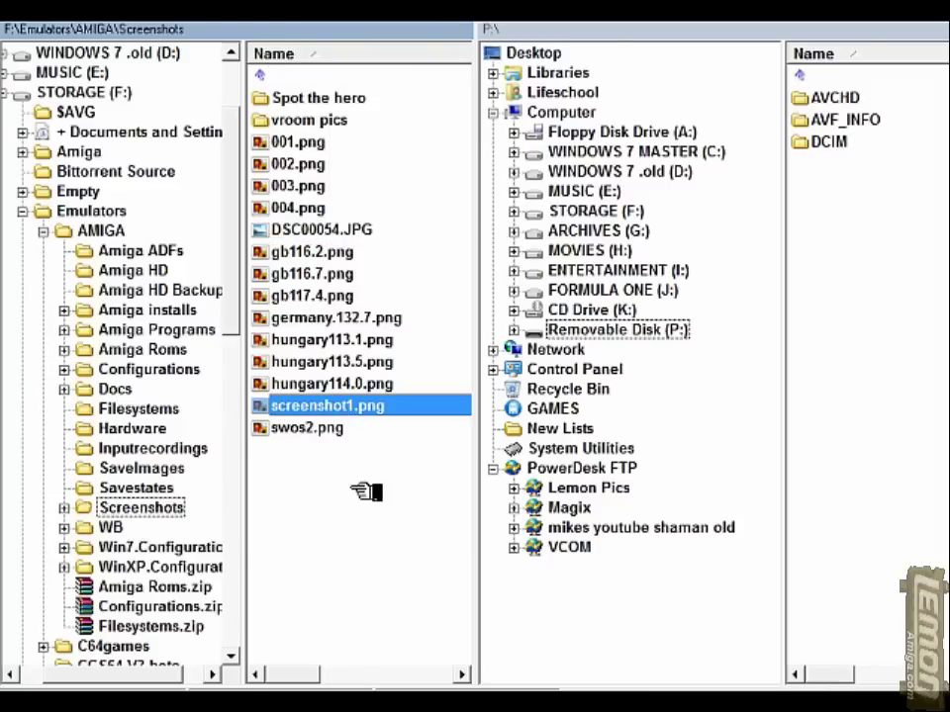
pyautogui.click(360, 229)
pyautogui.click(350, 406)
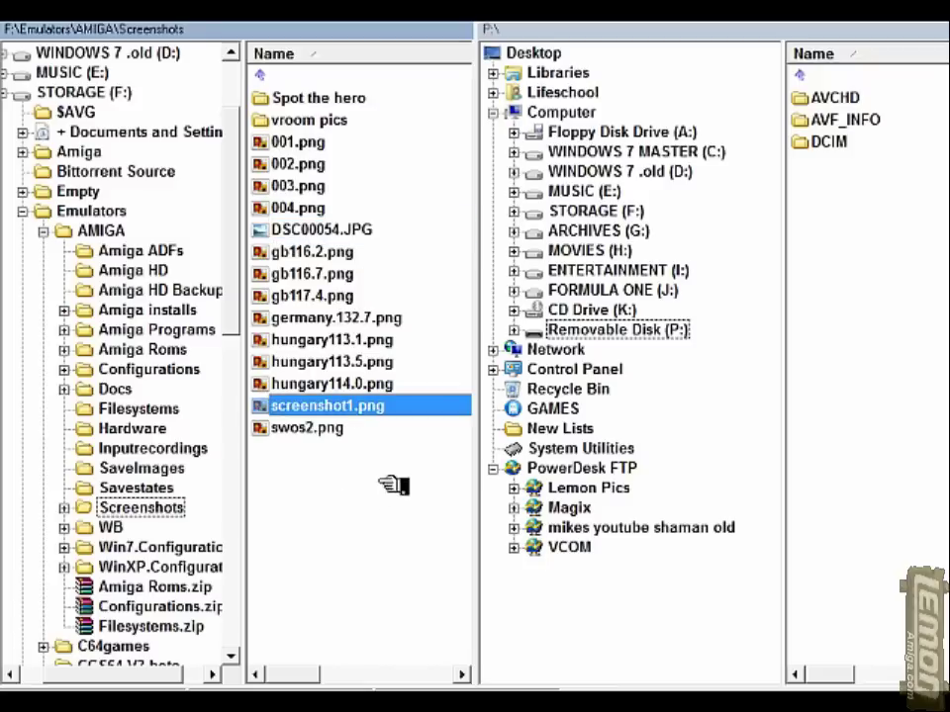
# - Connect to the Lemon Pics FTP site in the second pane and look through its file list
pyautogui.click(586, 488)
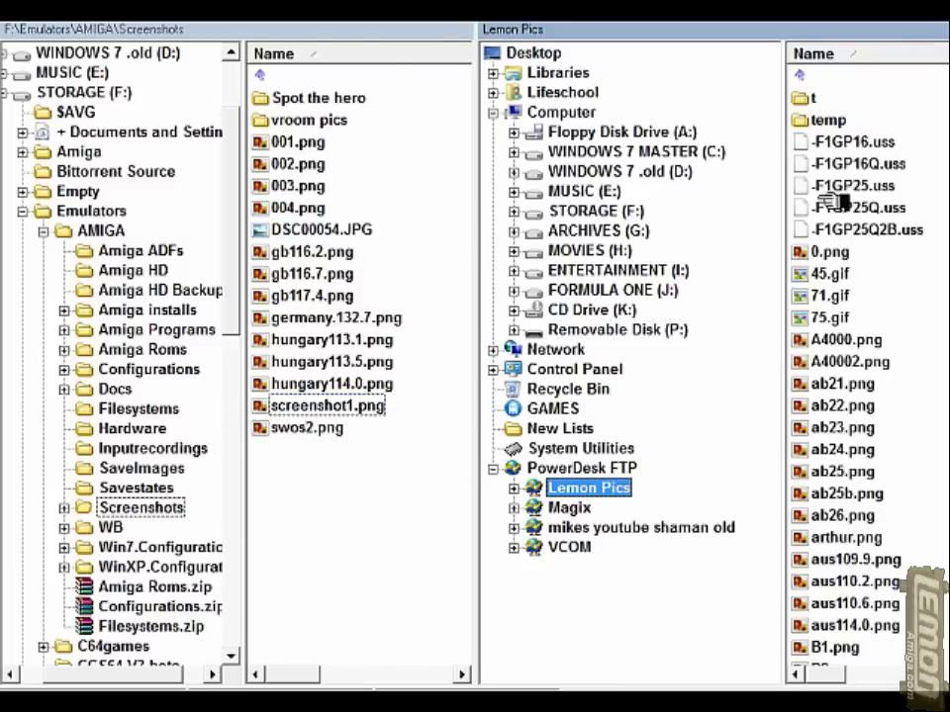
pyautogui.scroll(-3, 853, 469)
pyautogui.scroll(-18, 853, 469)
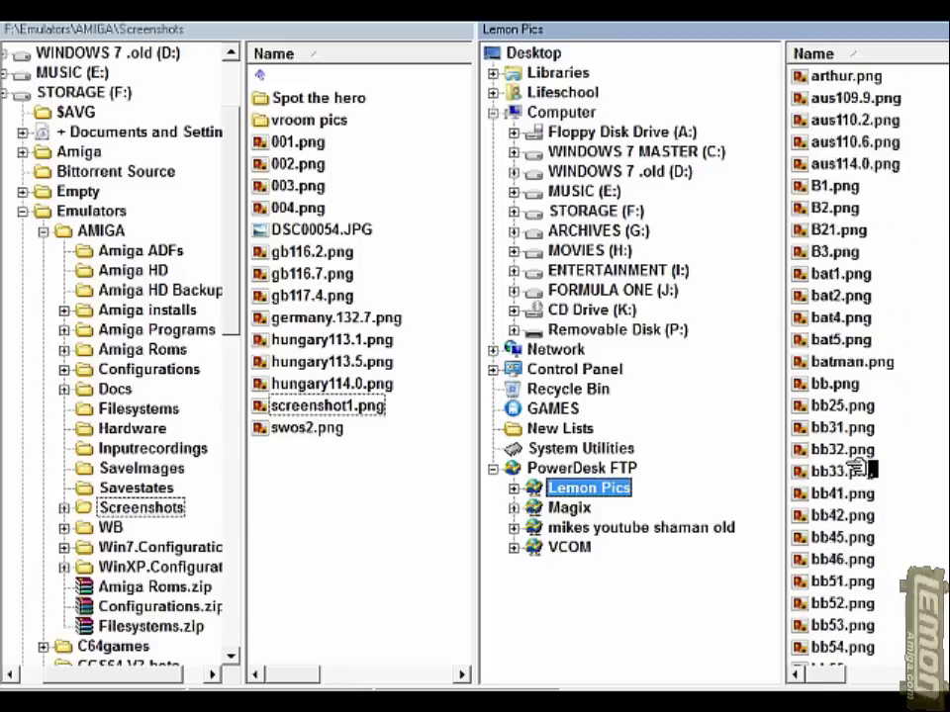
pyautogui.scroll(-7, 853, 469)
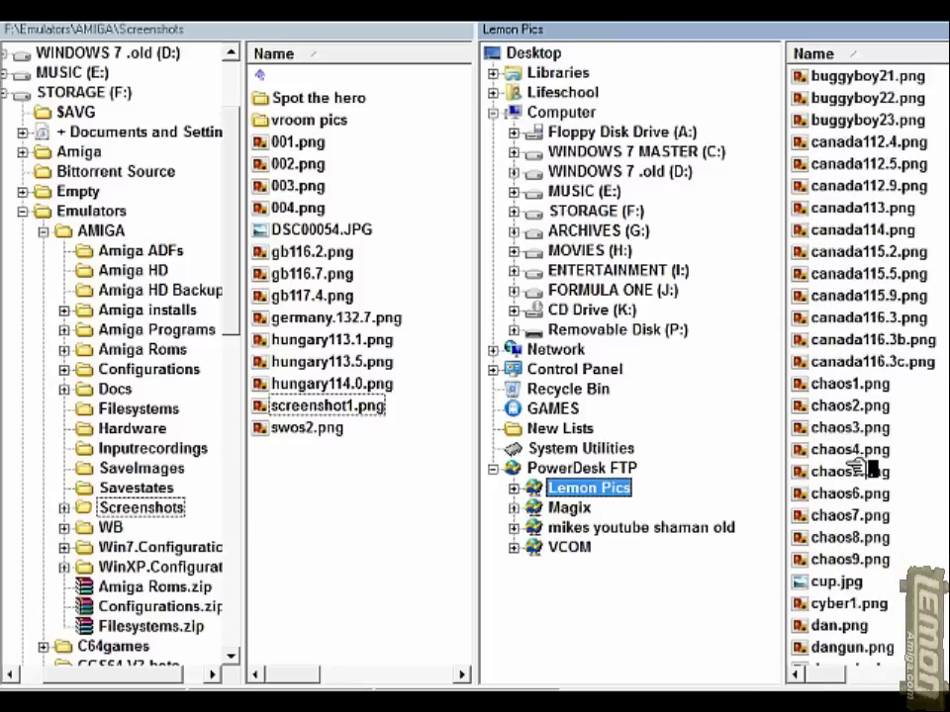
pyautogui.scroll(20, 853, 469)
pyautogui.scroll(8, 853, 469)
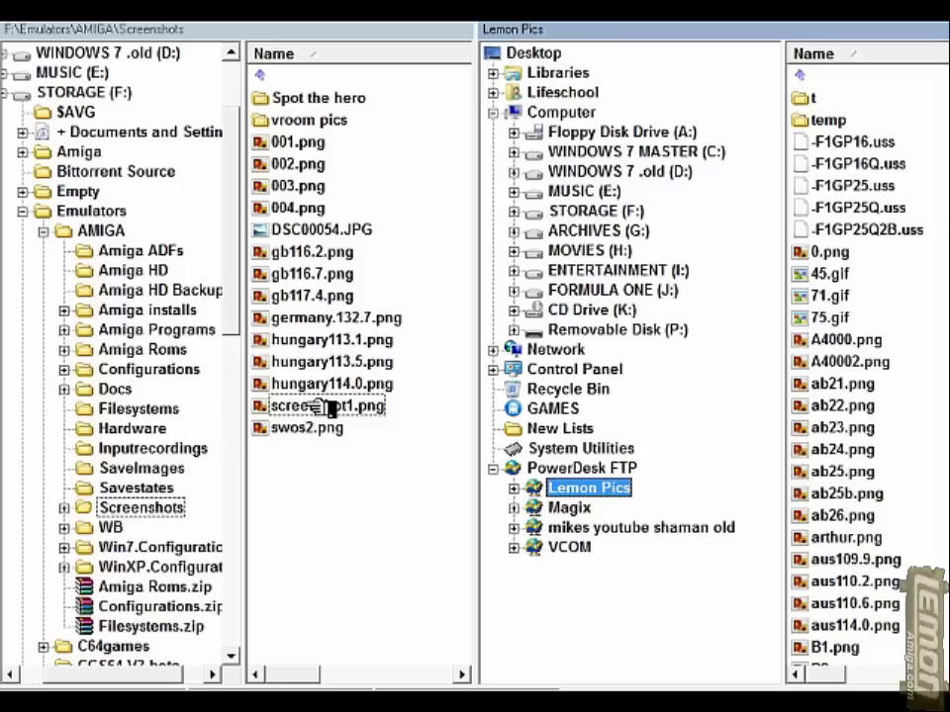
# - Copy screenshot1.png and DSC00054.JPG from the Screenshots folder to the Lemon Pics FTP site
pyautogui.moveTo(322, 405); pyautogui.dragTo(875, 460)
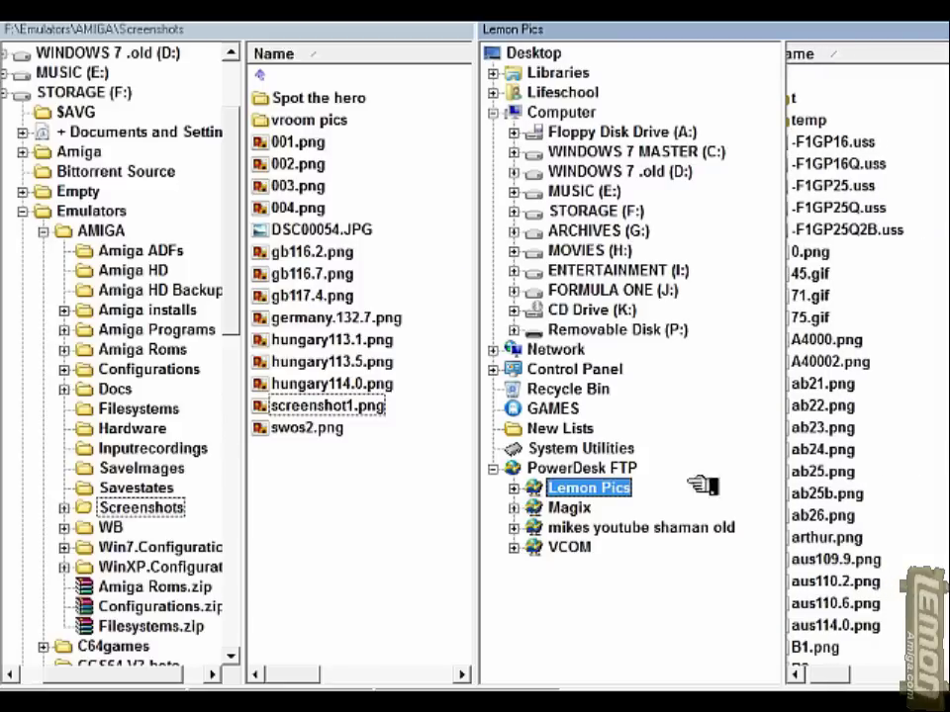
pyautogui.moveTo(702, 485); pyautogui.dragTo(698, 487)
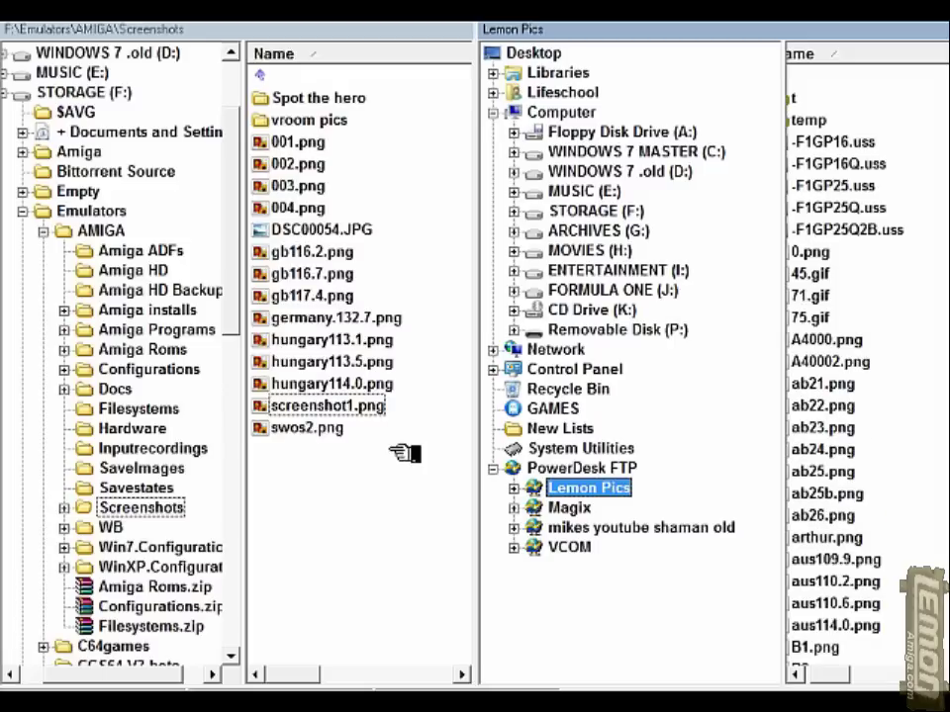
pyautogui.moveTo(311, 230); pyautogui.dragTo(891, 449)
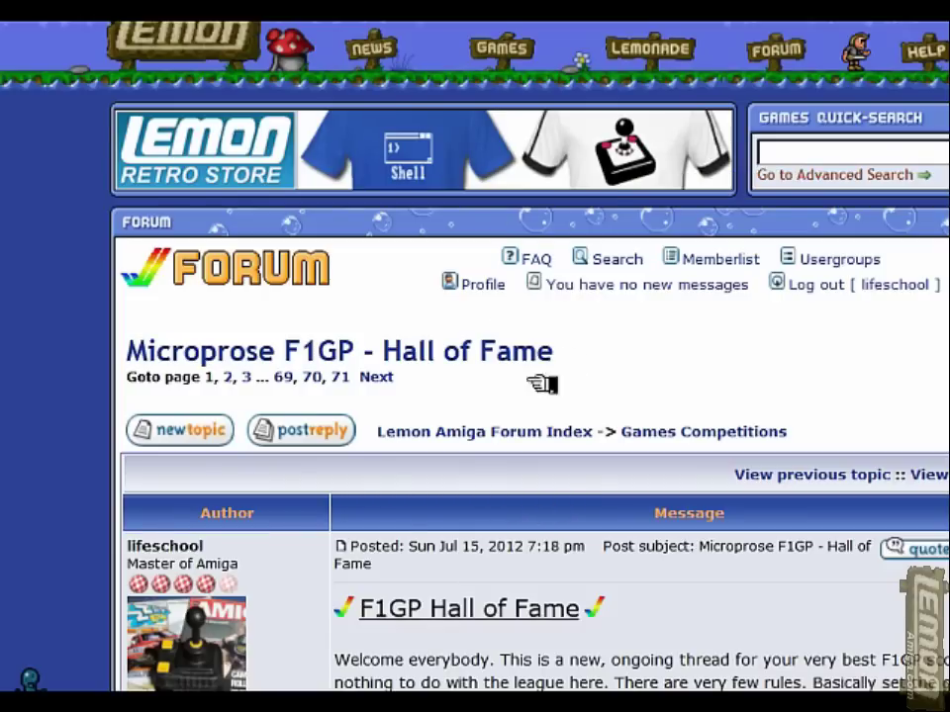
# - On the Lemon Amiga forum, go to Games Competitions and open page 3 of "How to play Sensible Soccer in the Super League?"
pyautogui.click(498, 433)
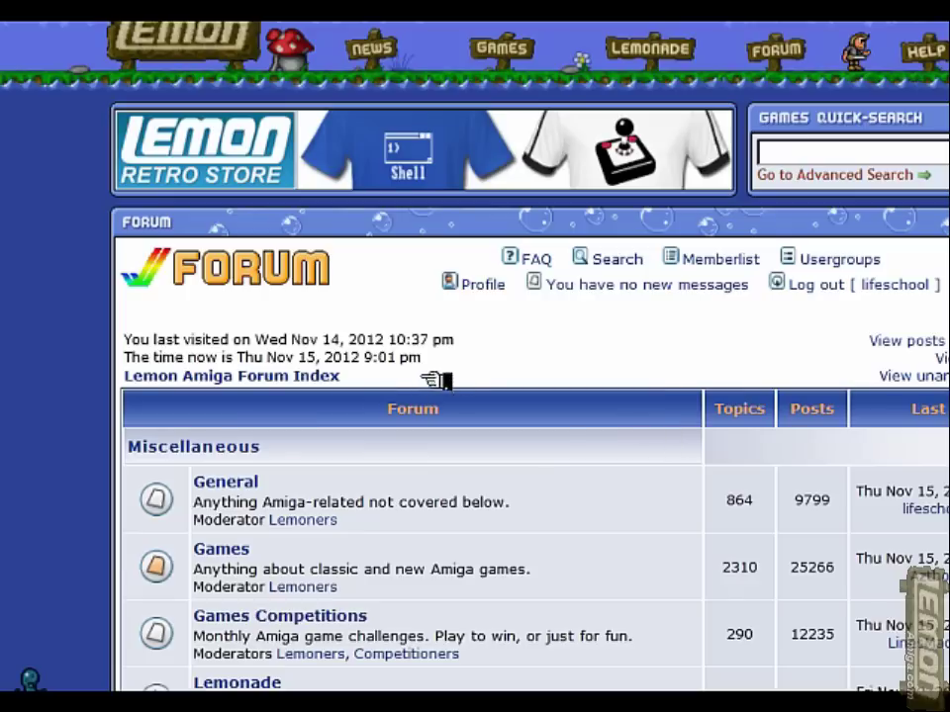
pyautogui.click(332, 617)
pyautogui.scroll(-5, 512, 452)
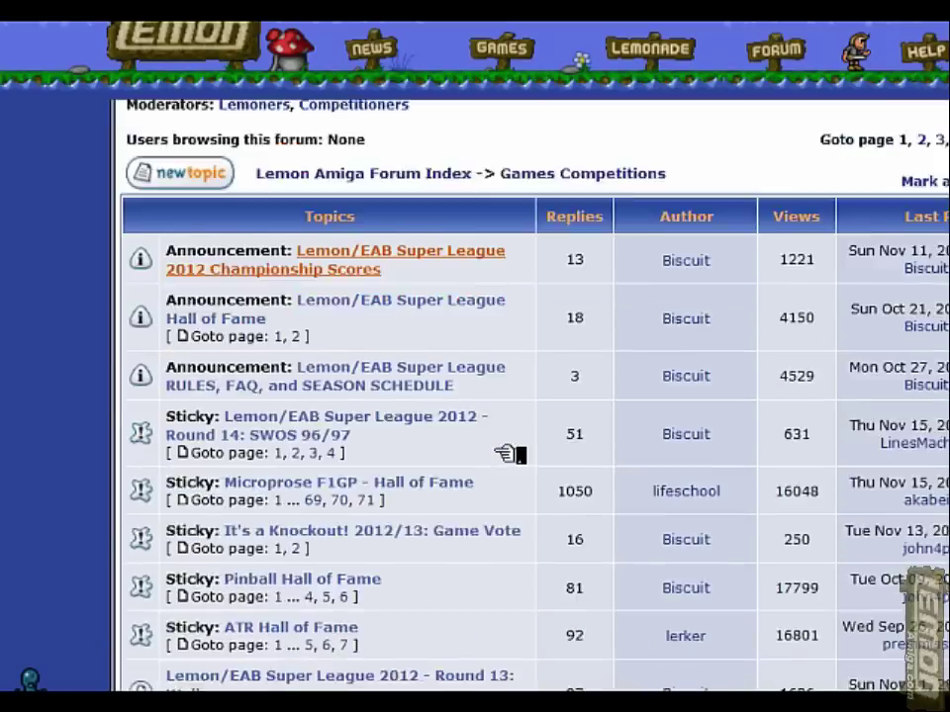
pyautogui.scroll(-3, 507, 455)
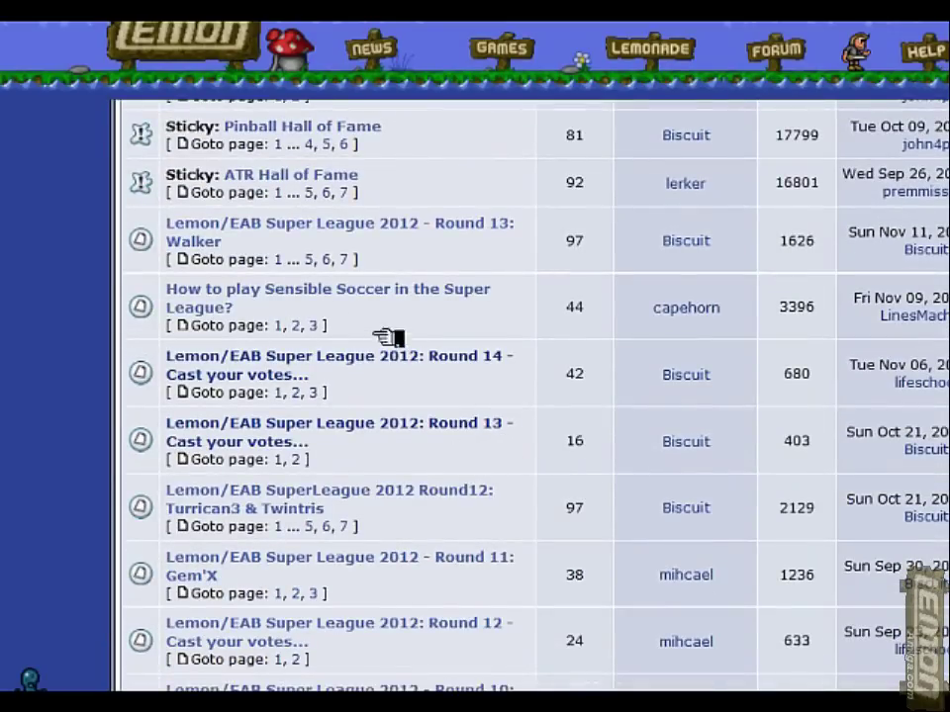
pyautogui.click(321, 325)
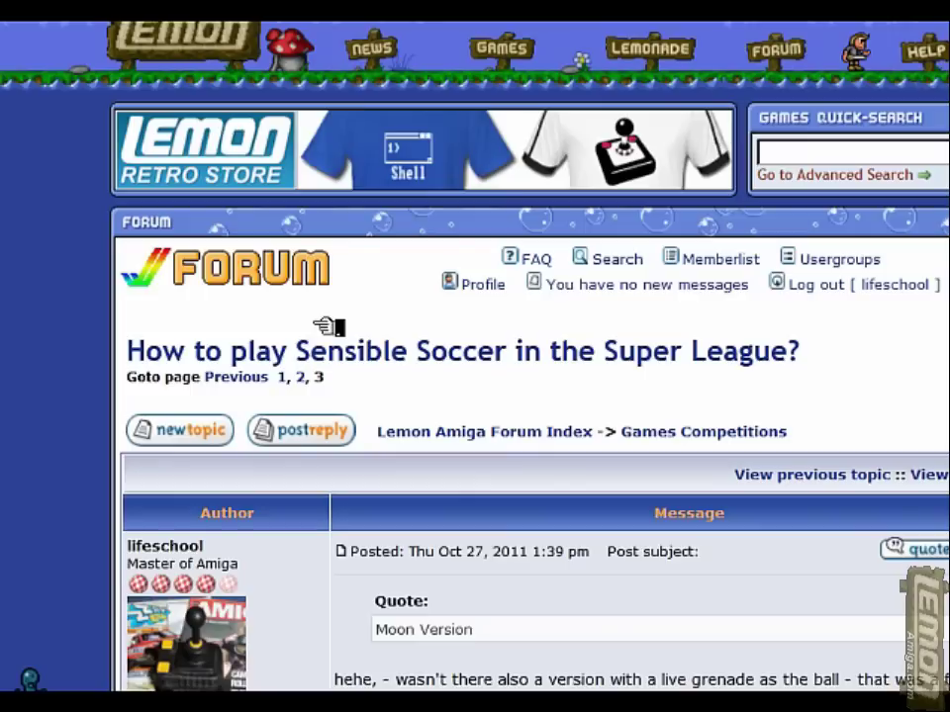
# - Start a reply to the Sensible Soccer topic and place the cursor in the empty message body
pyautogui.click(326, 433)
pyautogui.scroll(-3, 566, 534)
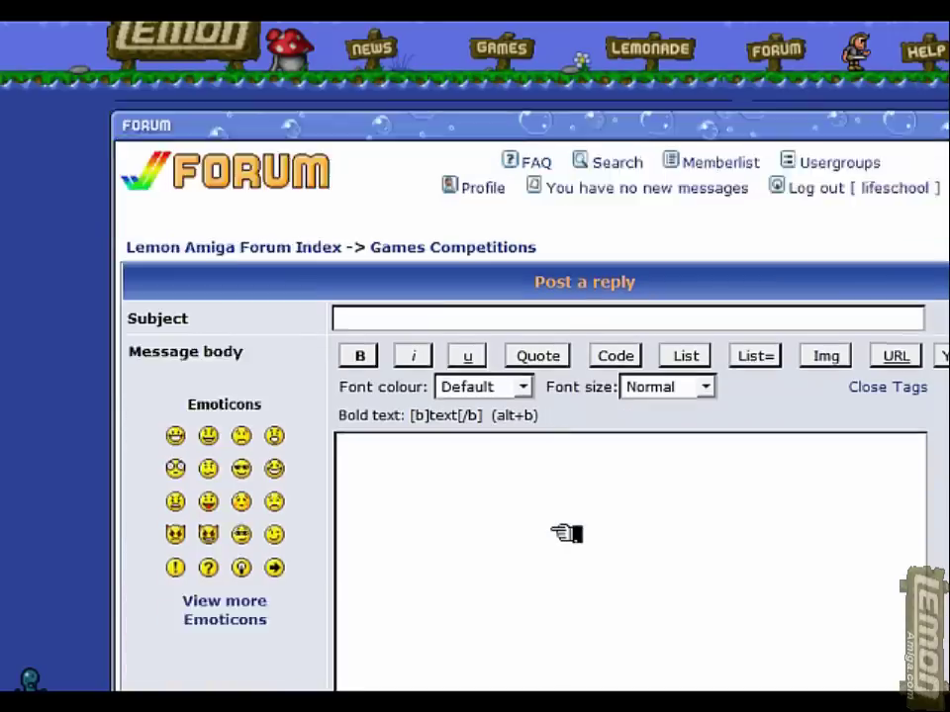
pyautogui.scroll(1, 530, 438)
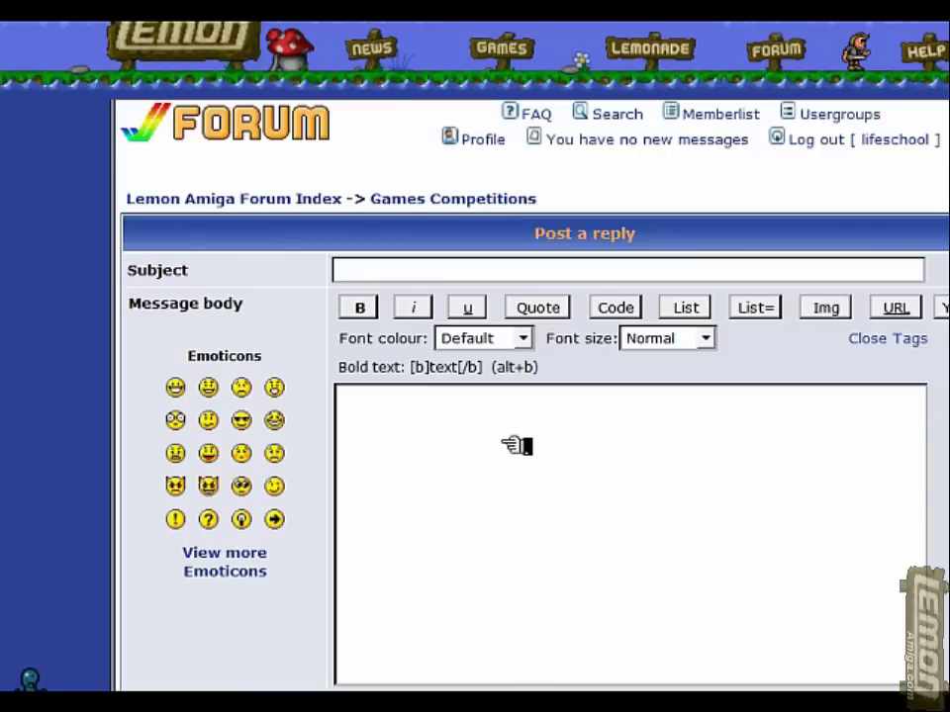
pyautogui.click(439, 423)
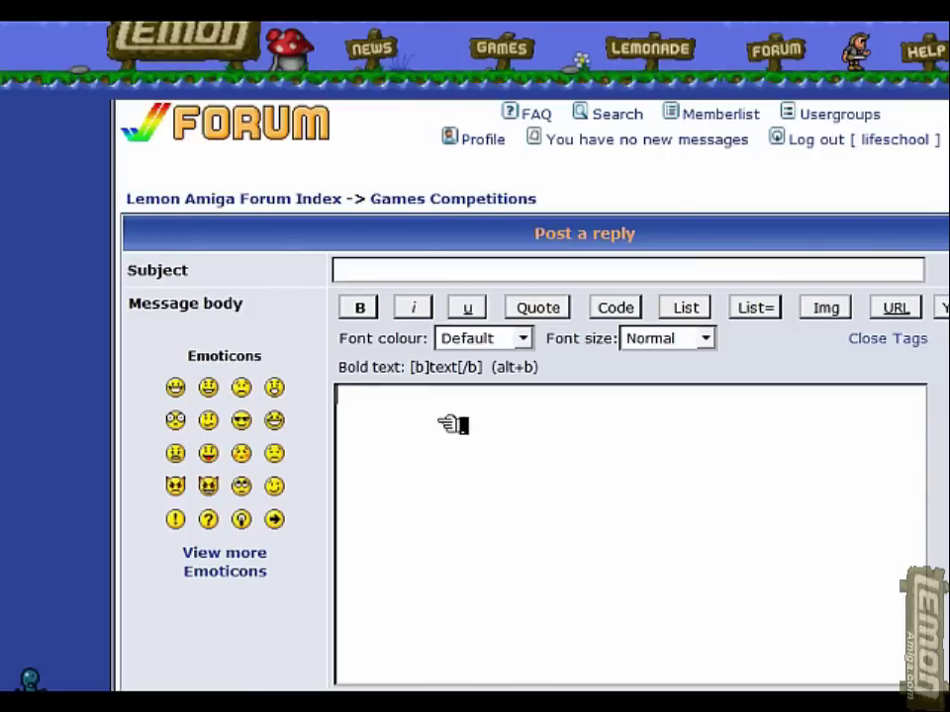
pyautogui.write('[img]http://lifeschool.mikendezign.com/yo1.png[/img]')
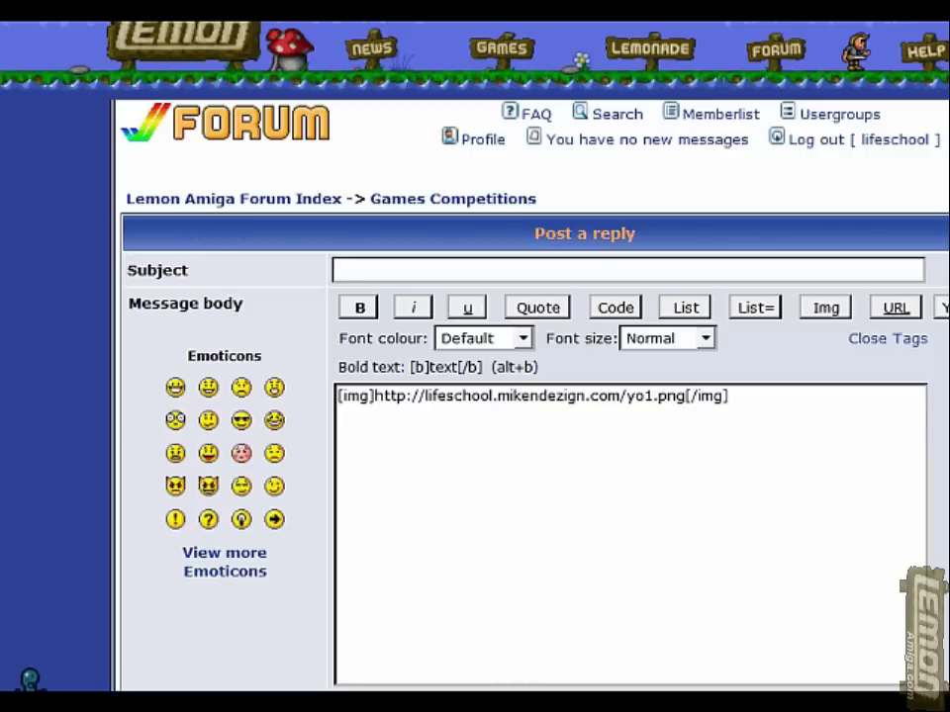
pyautogui.hotkey('alt', 'Tab')
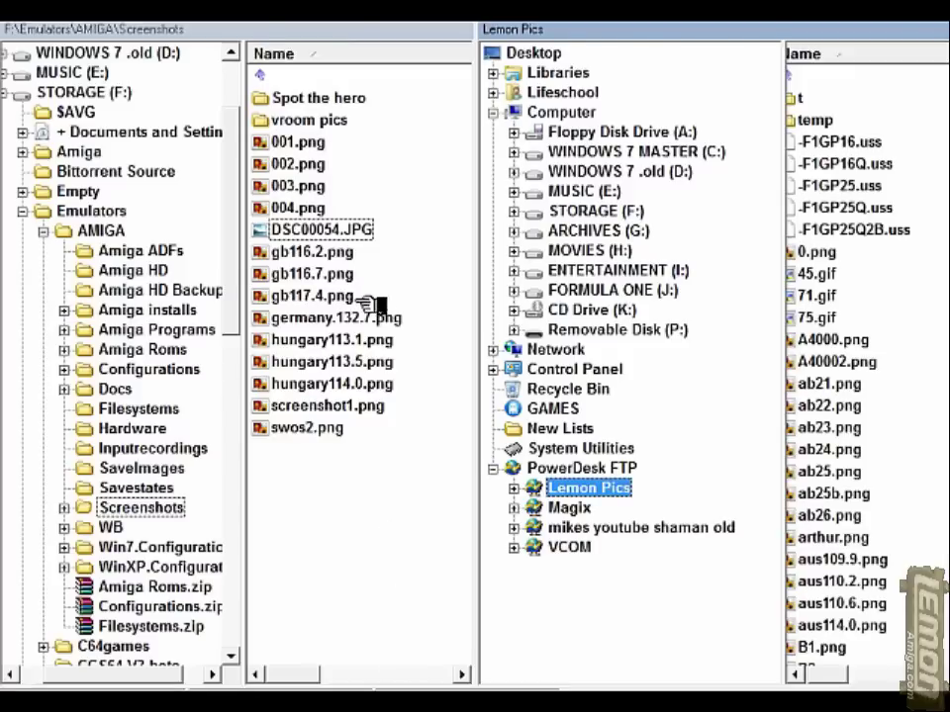
pyautogui.click(427, 405)
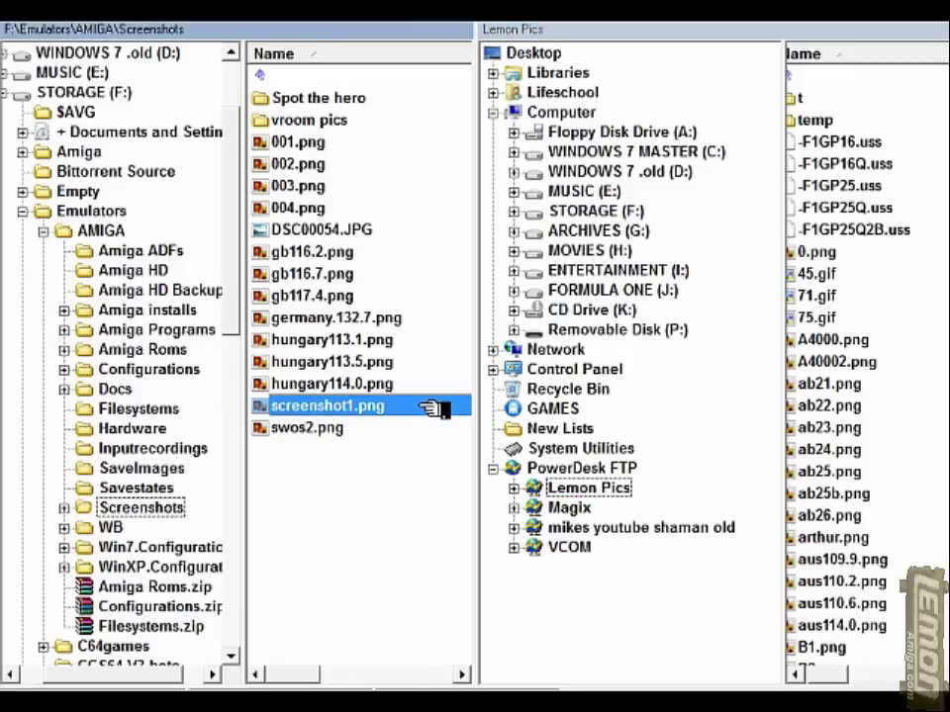
pyautogui.click(341, 413)
pyautogui.hotkey('ctrl', 'c')
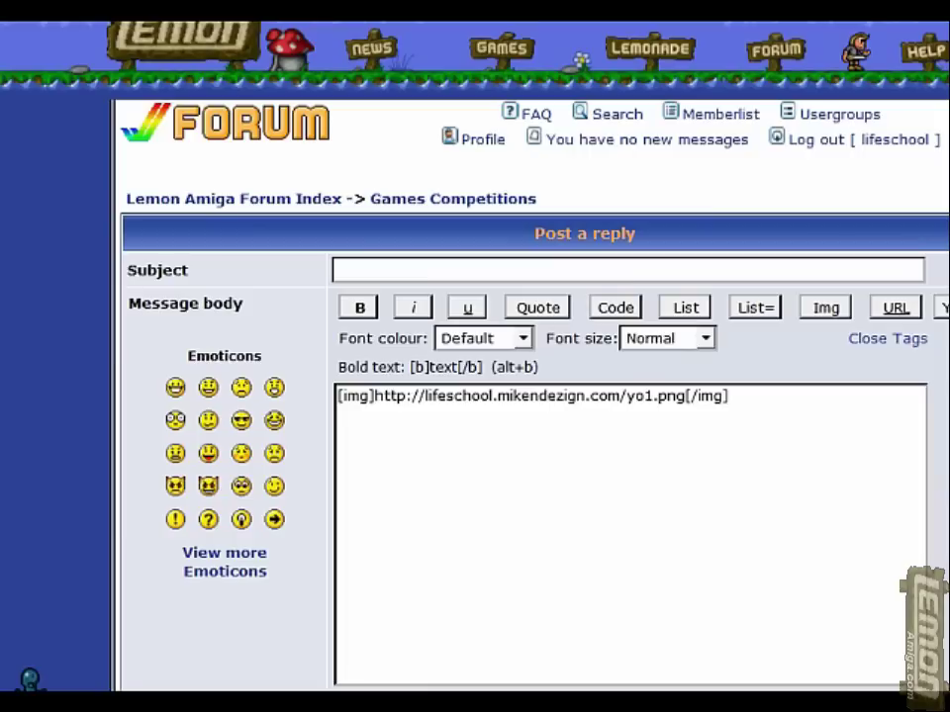
pyautogui.moveTo(680, 397); pyautogui.dragTo(642, 399)
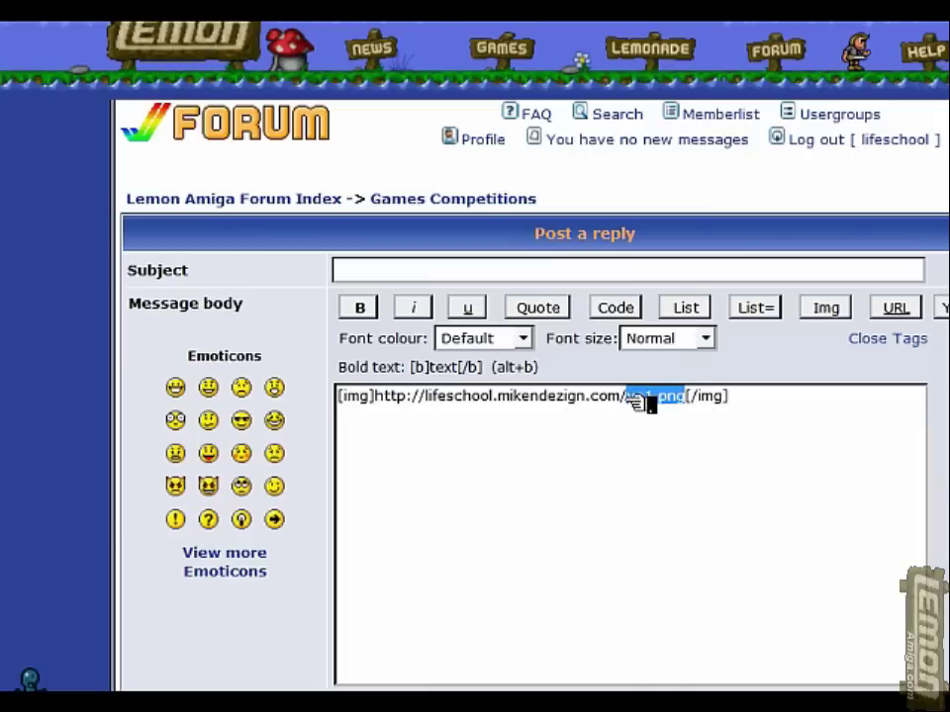
pyautogui.hotkey('ctrl', 'v')
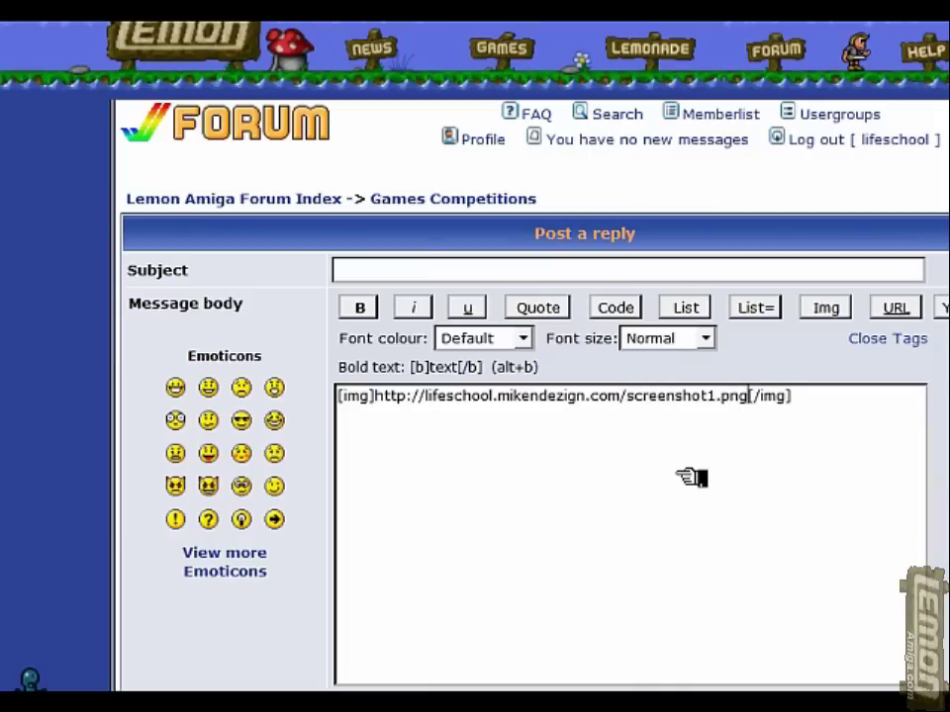
# - Copy the complete screenshot1.png image tag and paste a duplicate below it, leaving one blank line between them
pyautogui.moveTo(791, 397); pyautogui.dragTo(338, 398)
pyautogui.rightClick(425, 400)
pyautogui.click(465, 474)
pyautogui.click(826, 408)
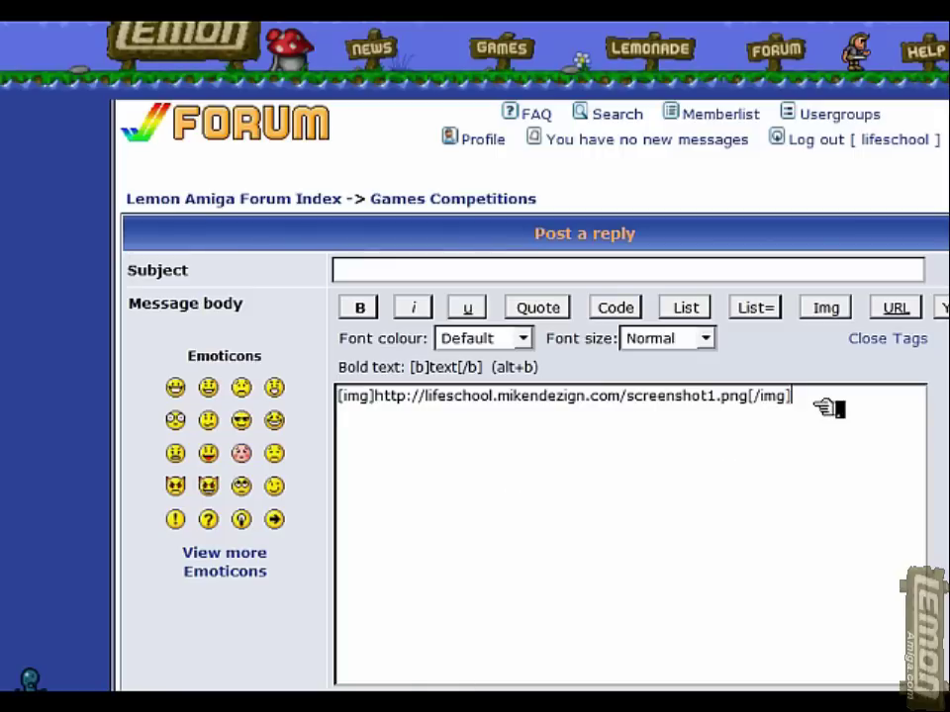
pyautogui.press('Return')
pyautogui.press('Return')
pyautogui.hotkey('ctrl', 'v')
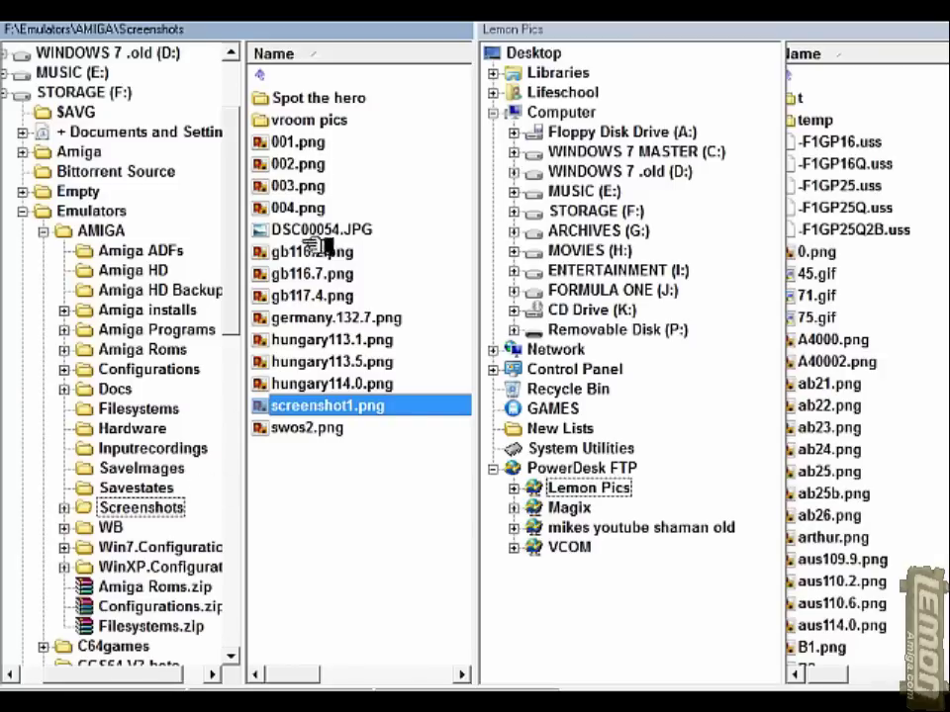
# - Replace the file name in the second image tag with DSC00054.JPG, copied from the Screenshots folder
pyautogui.click(327, 229)
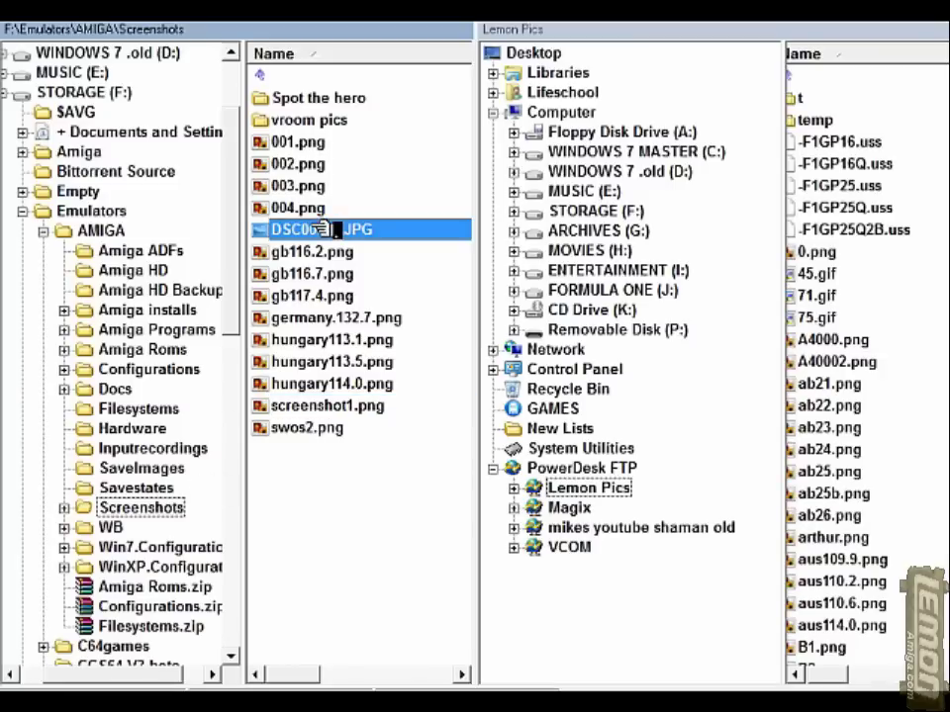
pyautogui.click(358, 231)
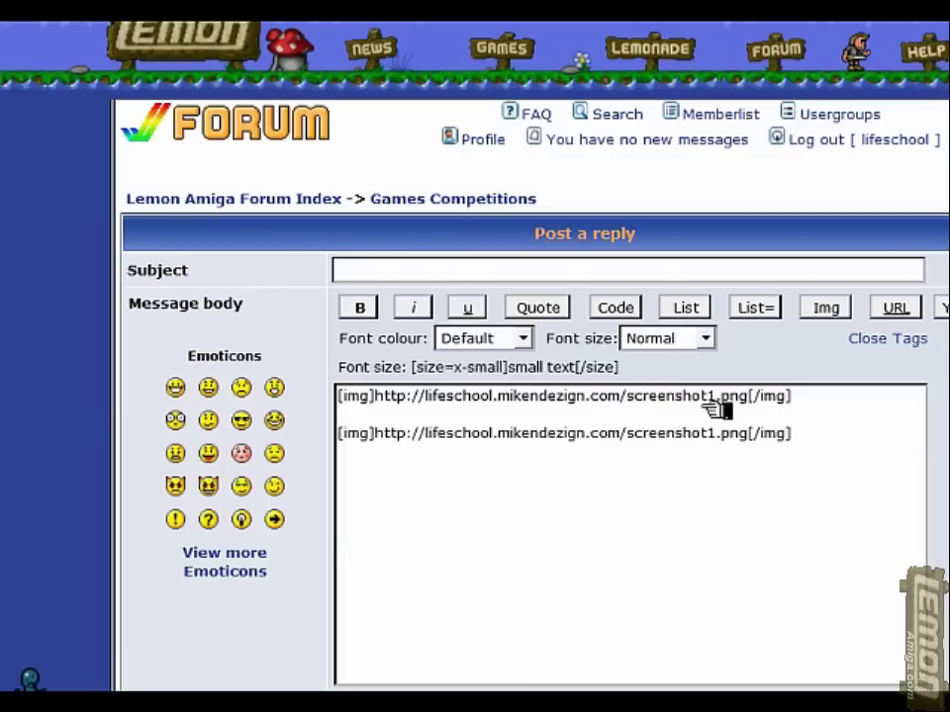
pyautogui.moveTo(748, 433); pyautogui.dragTo(644, 437)
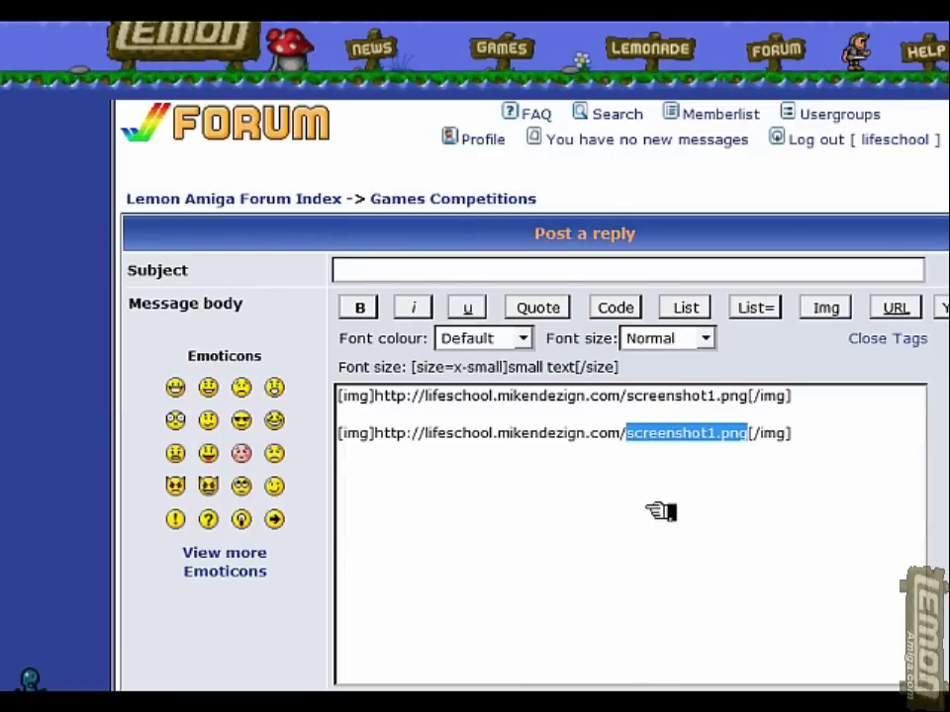
pyautogui.hotkey('ctrl', 'v')
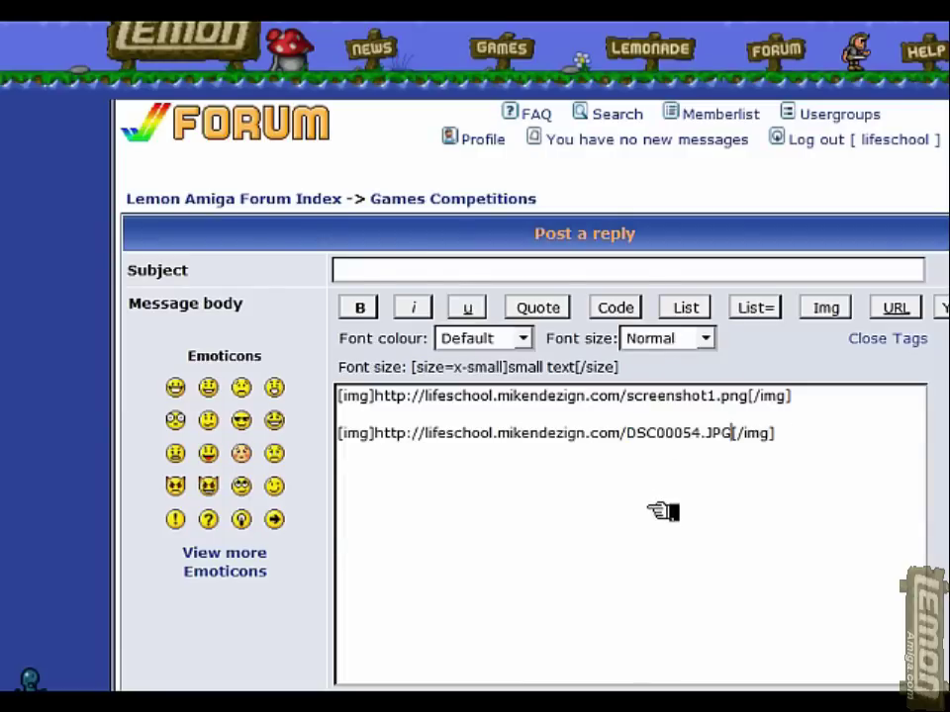
# - Preview the reply and examine how the highscore and racing pictures display in the post
pyautogui.scroll(-5, 642, 629)
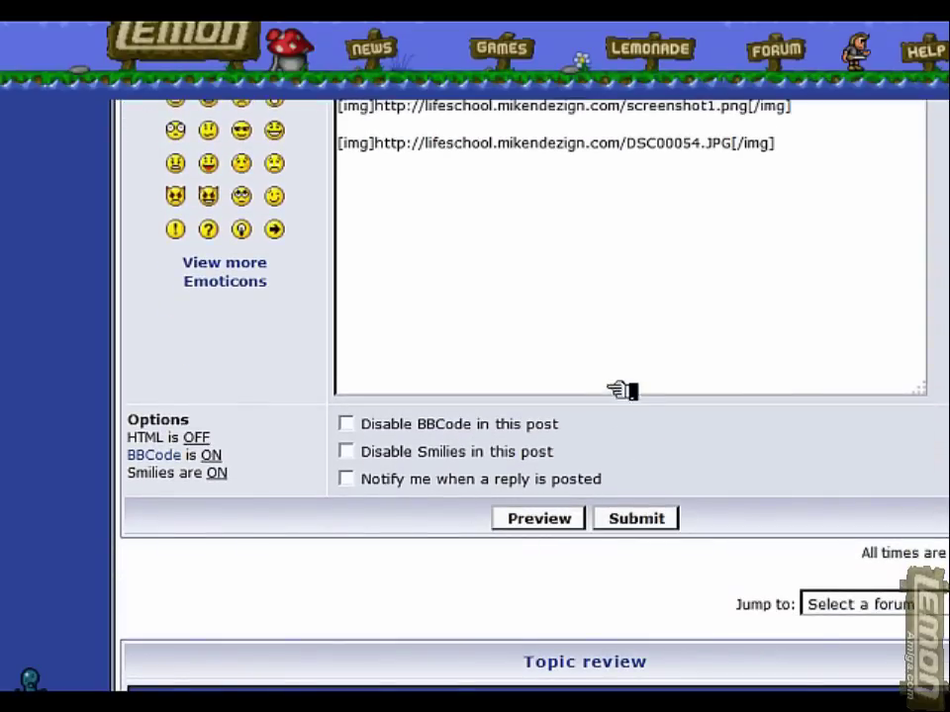
pyautogui.scroll(-5, 774, 433)
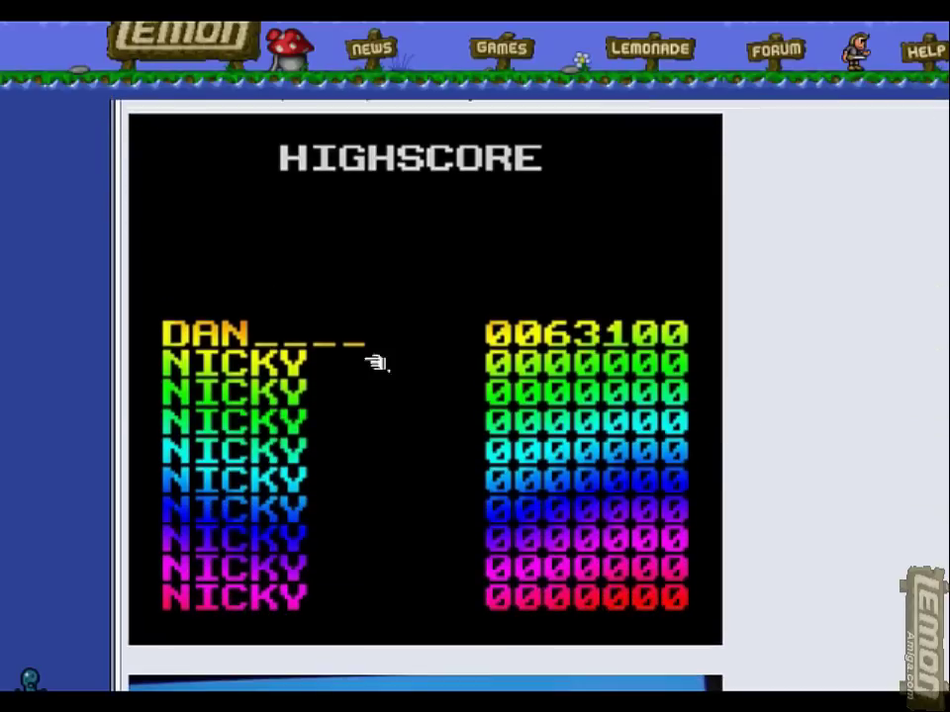
pyautogui.scroll(-5, 772, 368)
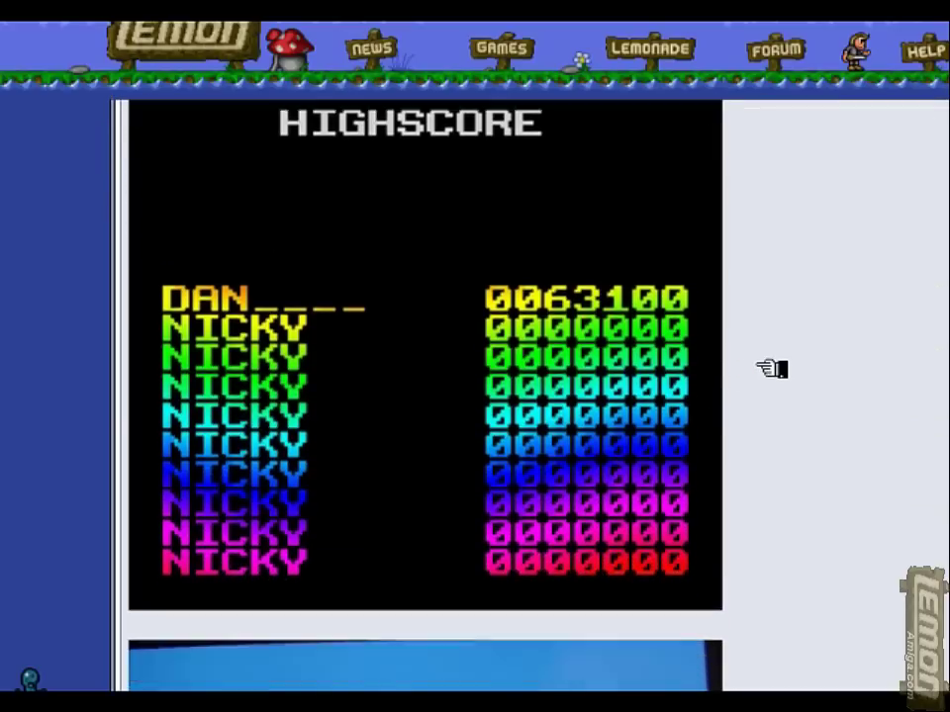
pyautogui.scroll(6, 771, 369)
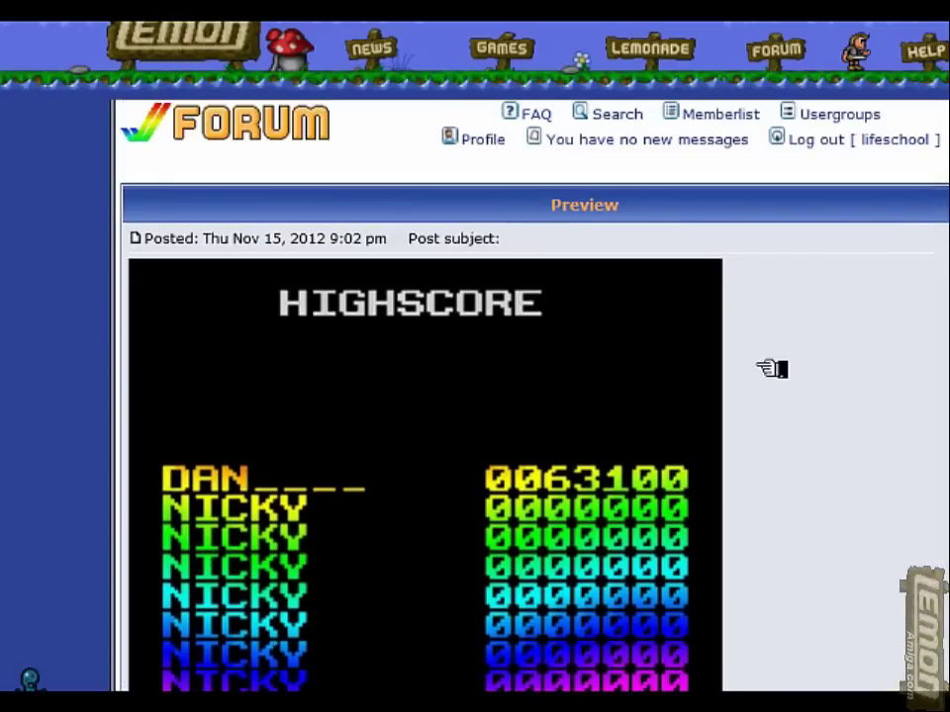
pyautogui.scroll(-2, 772, 368)
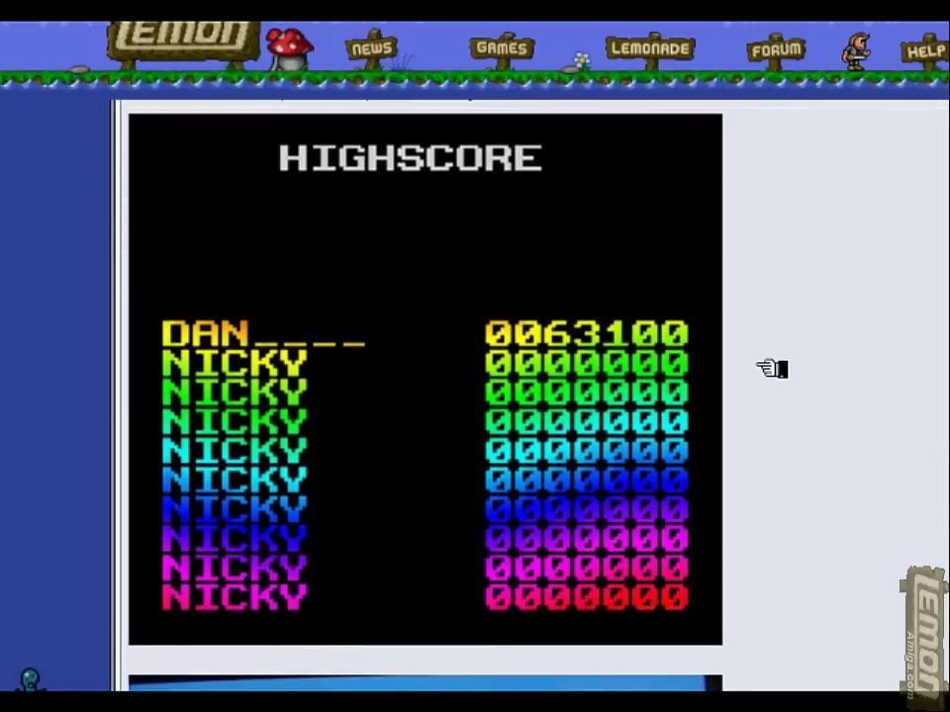
pyautogui.scroll(-8, 771, 368)
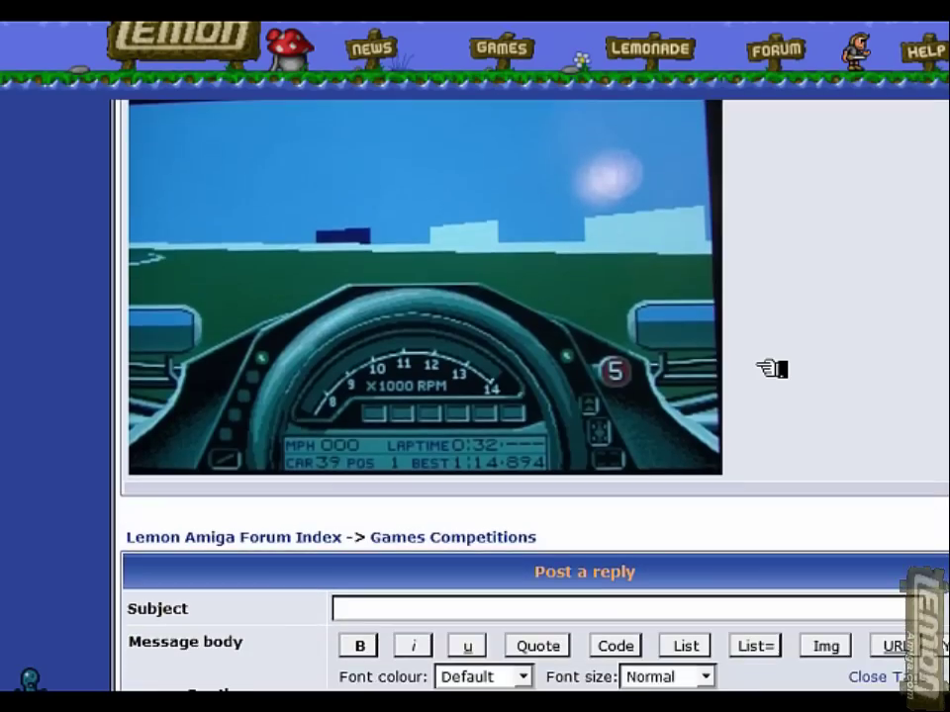
pyautogui.scroll(8, 771, 368)
pyautogui.scroll(-14, 771, 368)
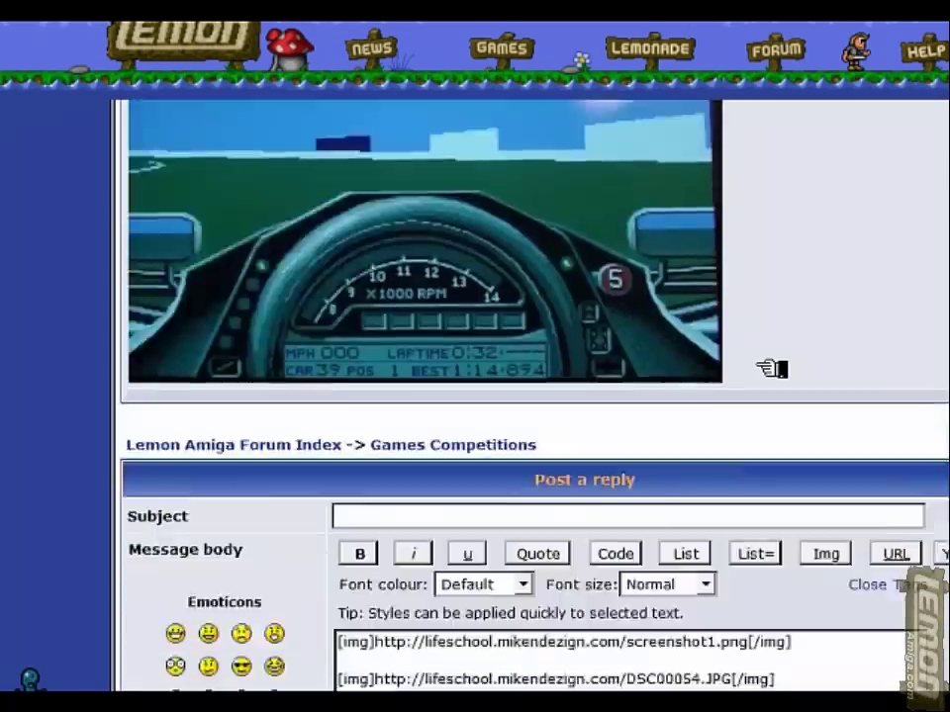
# - Add the line "Score: 1:14.894" below the image tags in the message body and make it bold
pyautogui.scroll(-2, 764, 368)
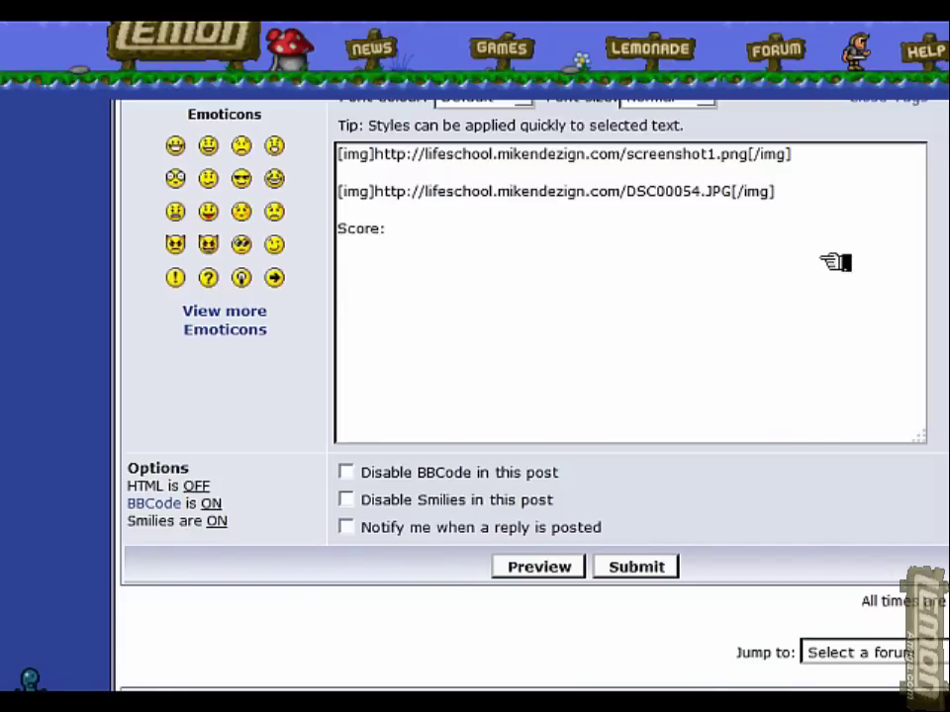
pyautogui.scroll(7, 836, 262)
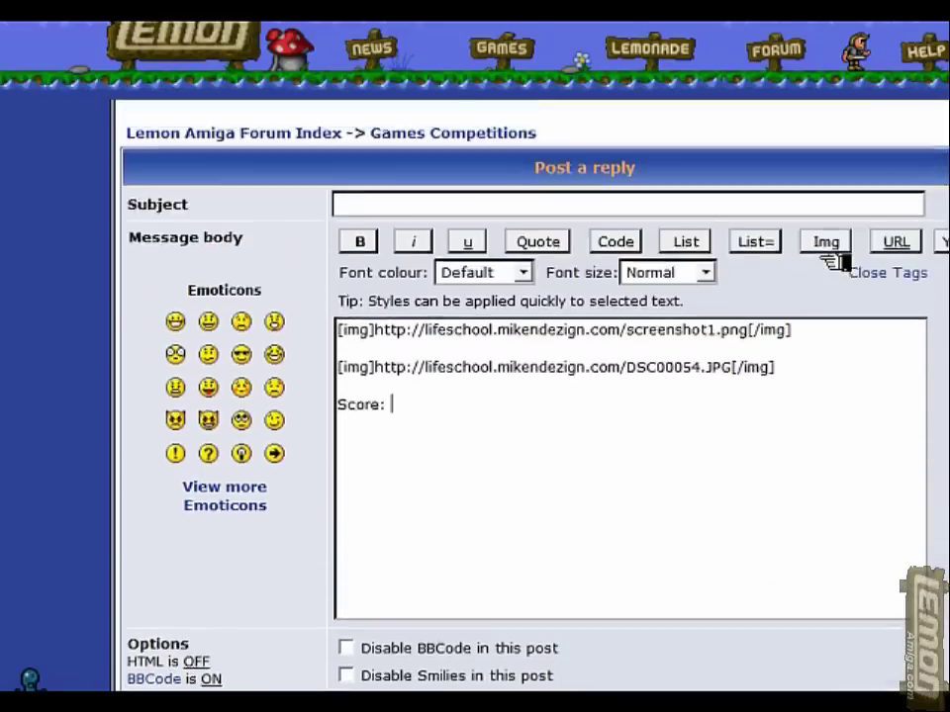
pyautogui.scroll(-1, 826, 385)
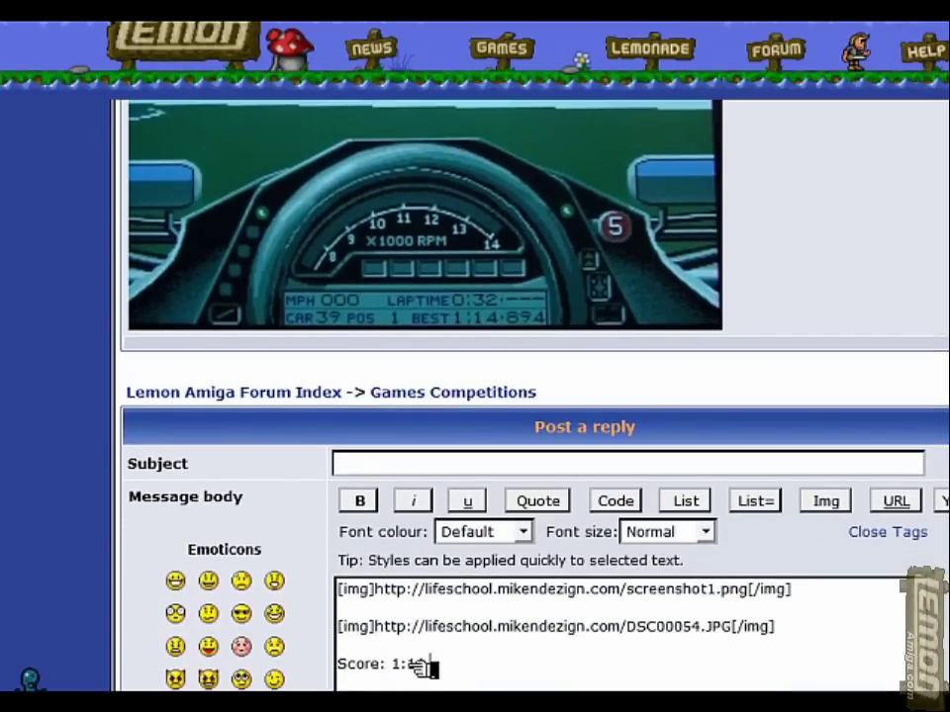
pyautogui.tripleClick(460, 674)
pyautogui.scroll(-2, 485, 626)
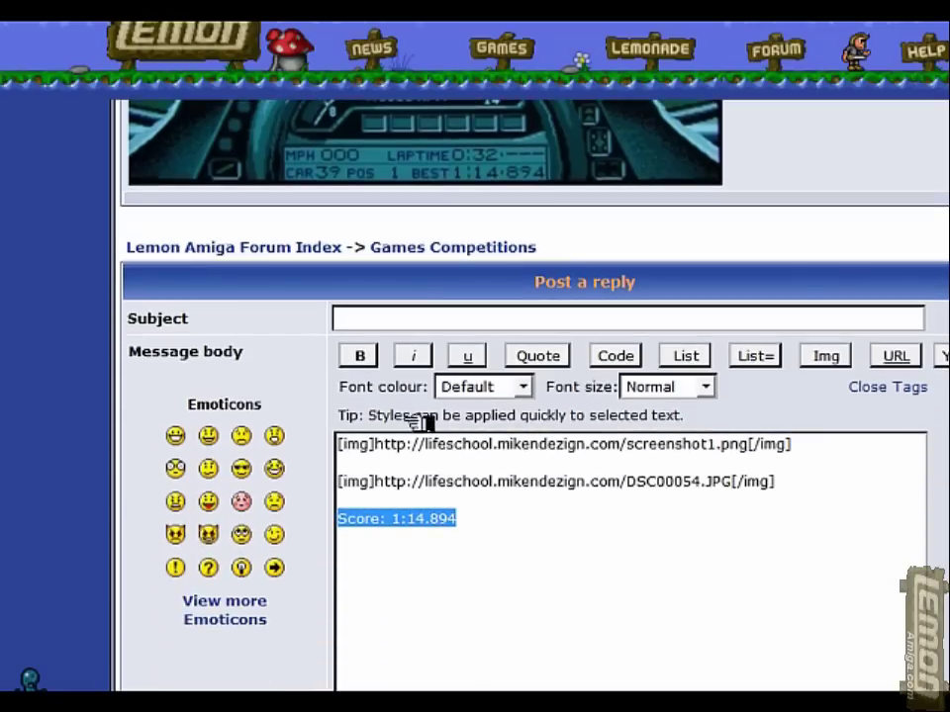
pyautogui.click(360, 356)
# - Preview the reply again and check both pictures, the bold score line and the message text
pyautogui.scroll(-6, 584, 534)
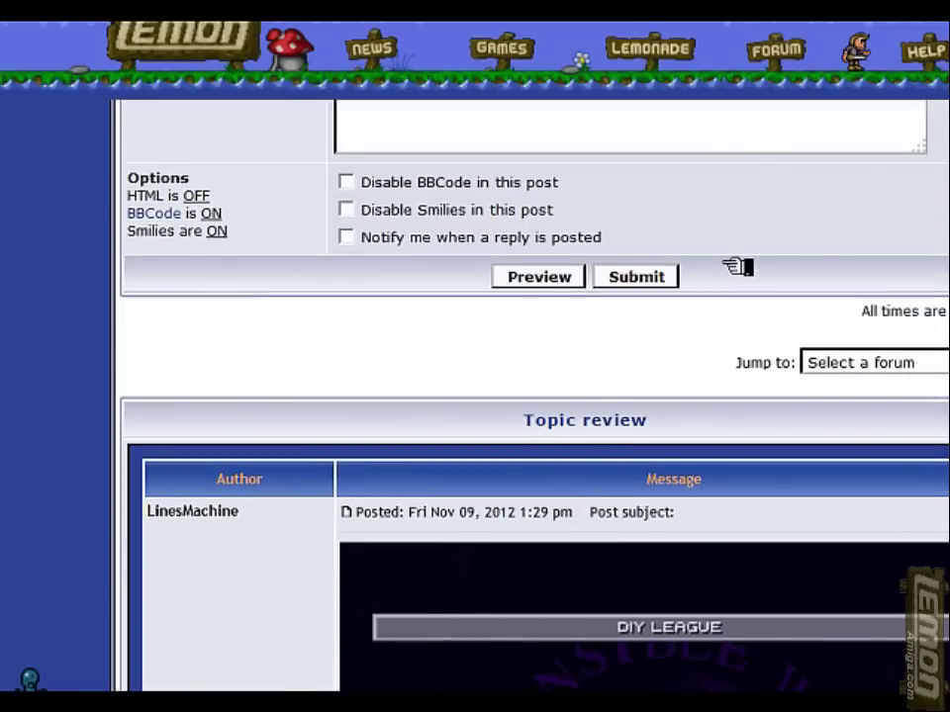
pyautogui.scroll(-4, 733, 384)
pyautogui.scroll(-5, 793, 468)
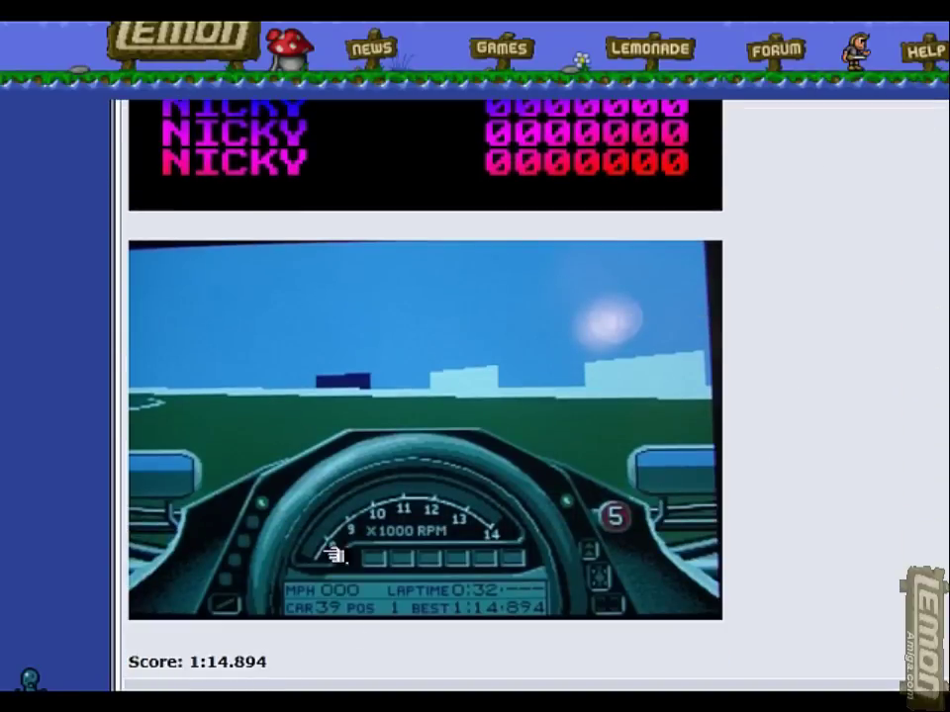
pyautogui.scroll(-3, 366, 396)
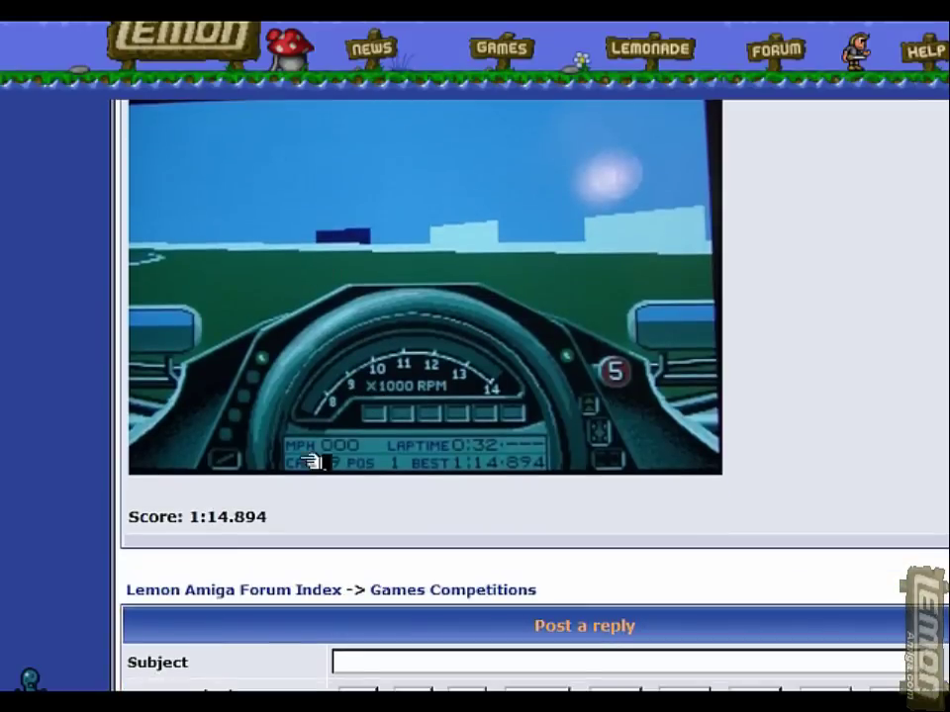
pyautogui.scroll(3, 839, 341)
pyautogui.scroll(2, 836, 341)
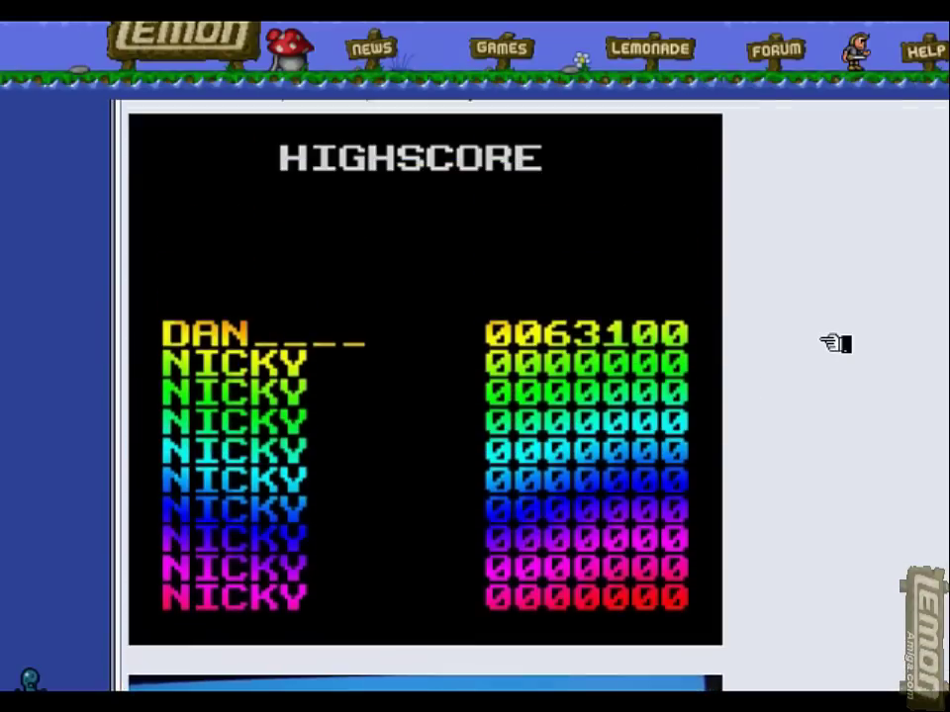
pyautogui.scroll(-7, 834, 343)
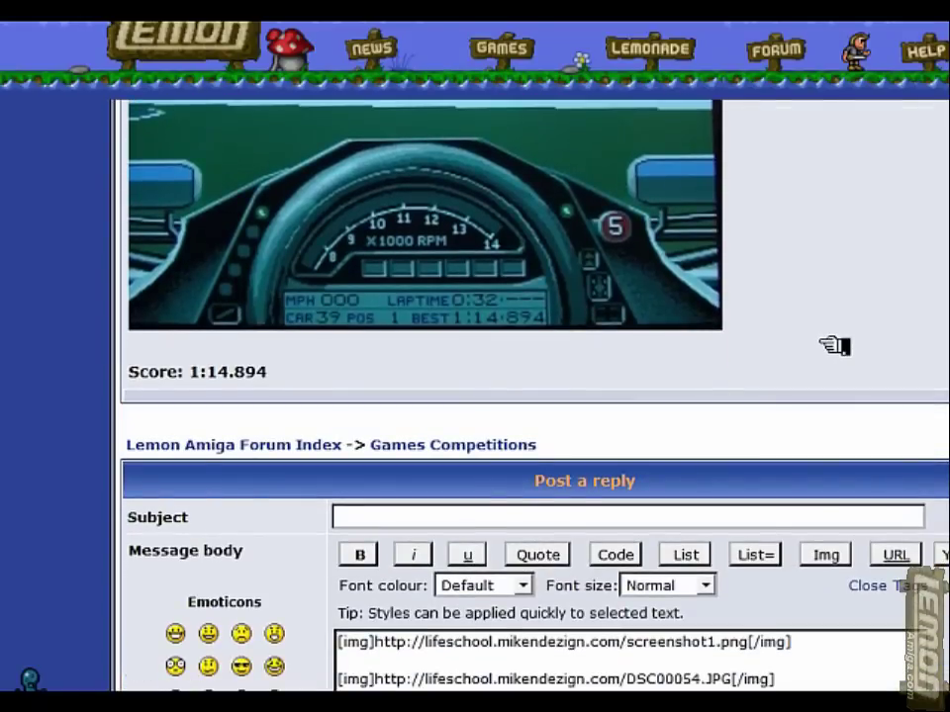
pyautogui.scroll(-9, 834, 345)
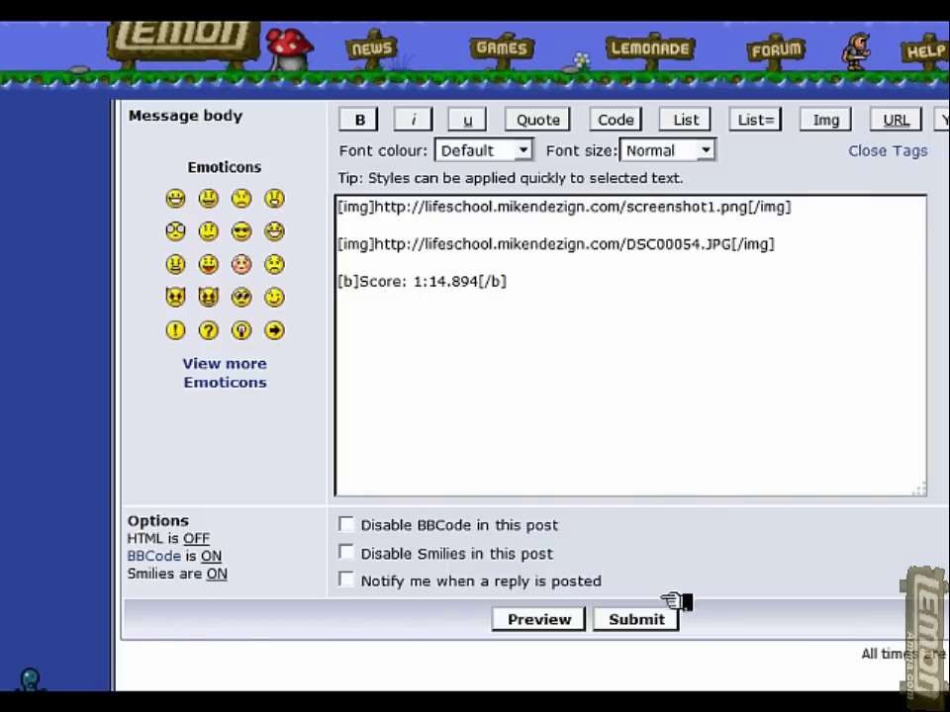
pyautogui.scroll(-3, 692, 594)
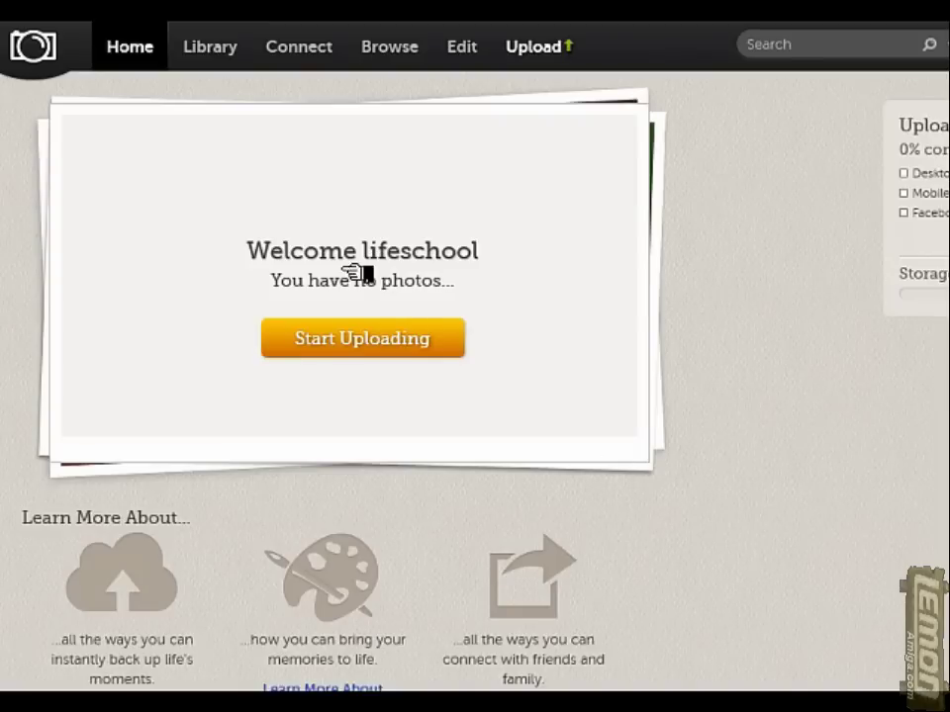
# - On Photobucket, start an upload from the computer and browse to the Screenshots folder under STORAGE (F:), Emulators, AMIGA
pyautogui.click(376, 338)
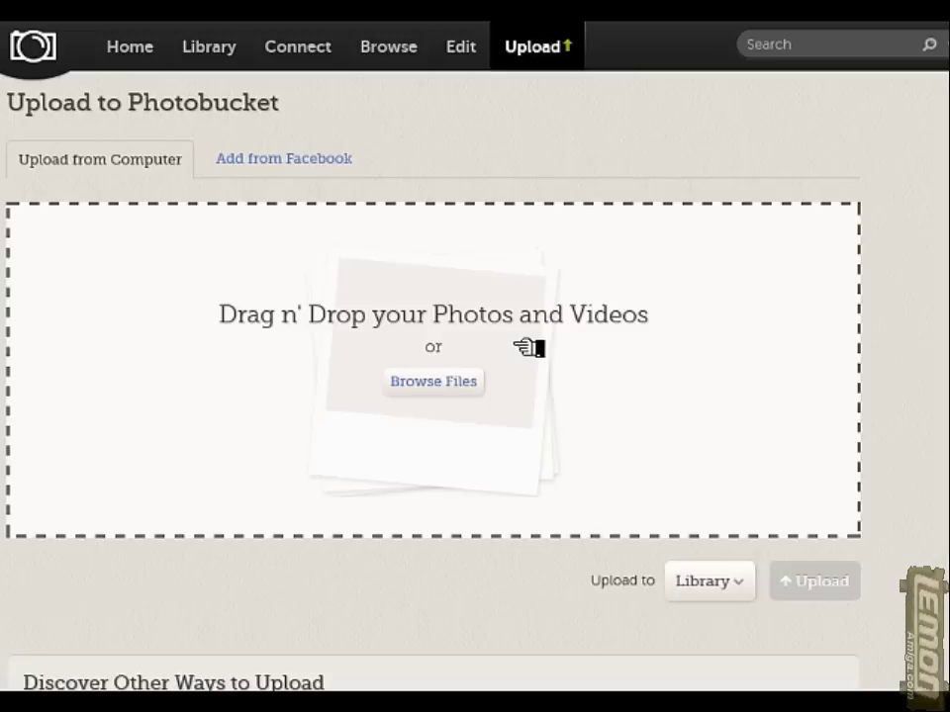
pyautogui.click(418, 383)
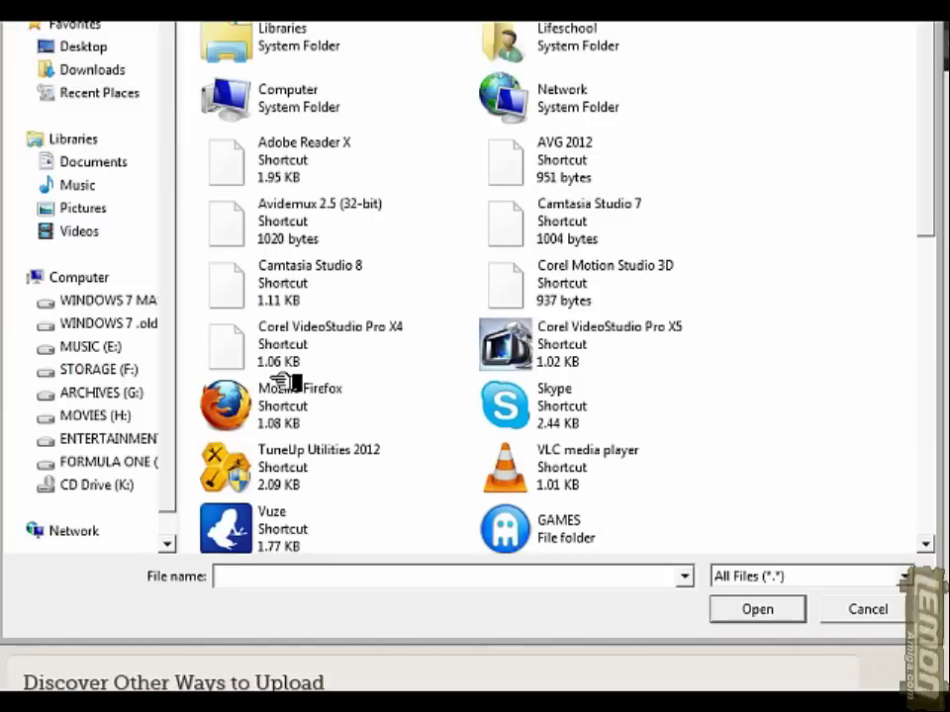
pyautogui.click(113, 368)
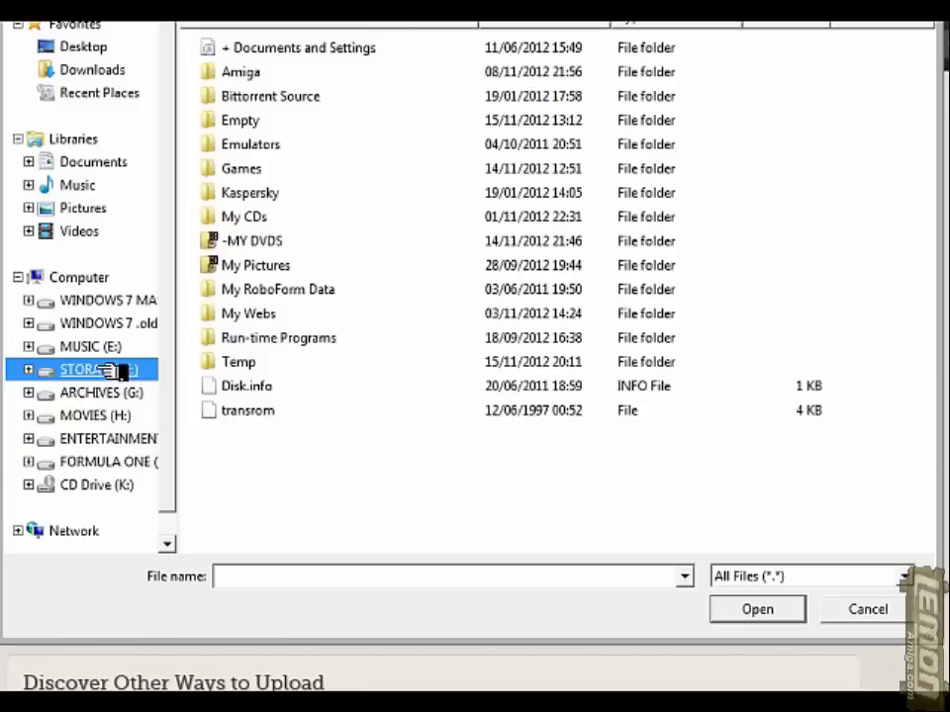
pyautogui.click(278, 147)
pyautogui.doubleClick(278, 148)
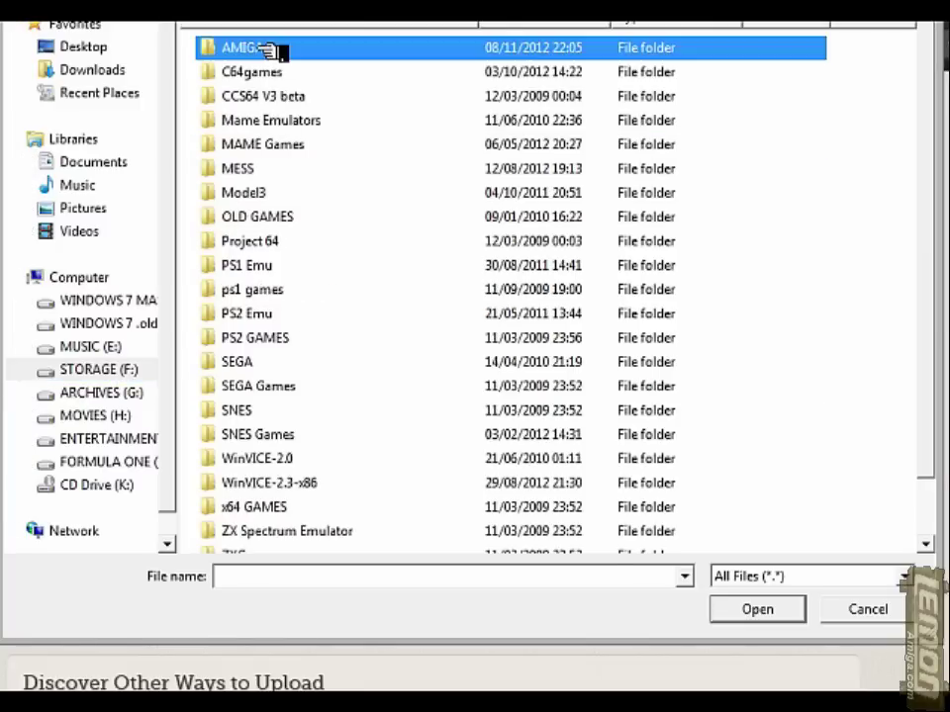
pyautogui.doubleClick(275, 48)
pyautogui.doubleClick(281, 362)
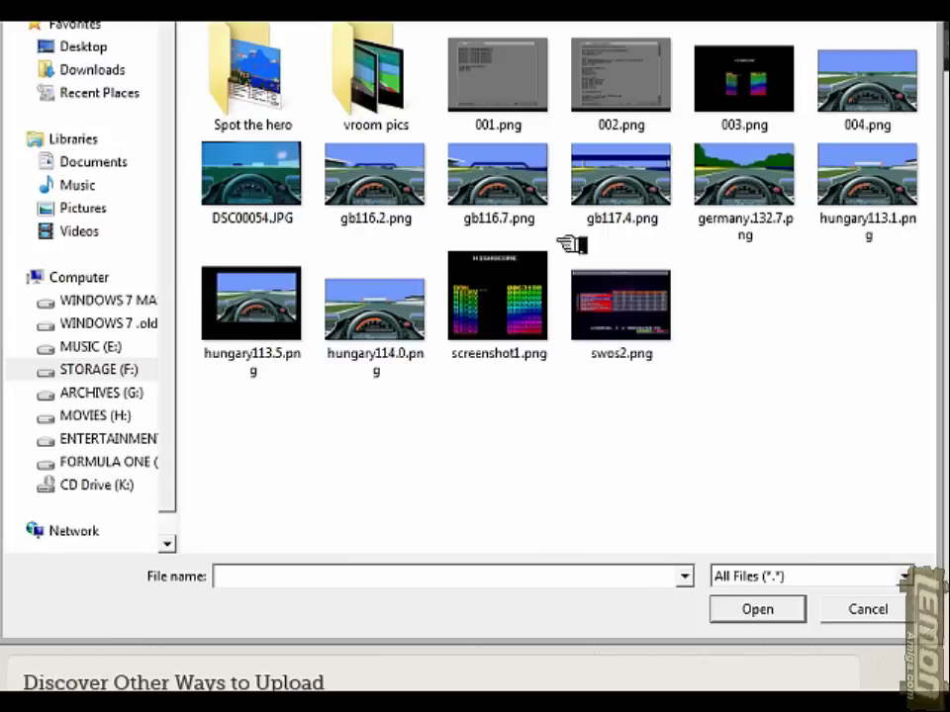
# - Choose DSC00054.JPG and screenshot1.png from the Screenshots folder and upload both to the Photobucket library
pyautogui.click(499, 293)
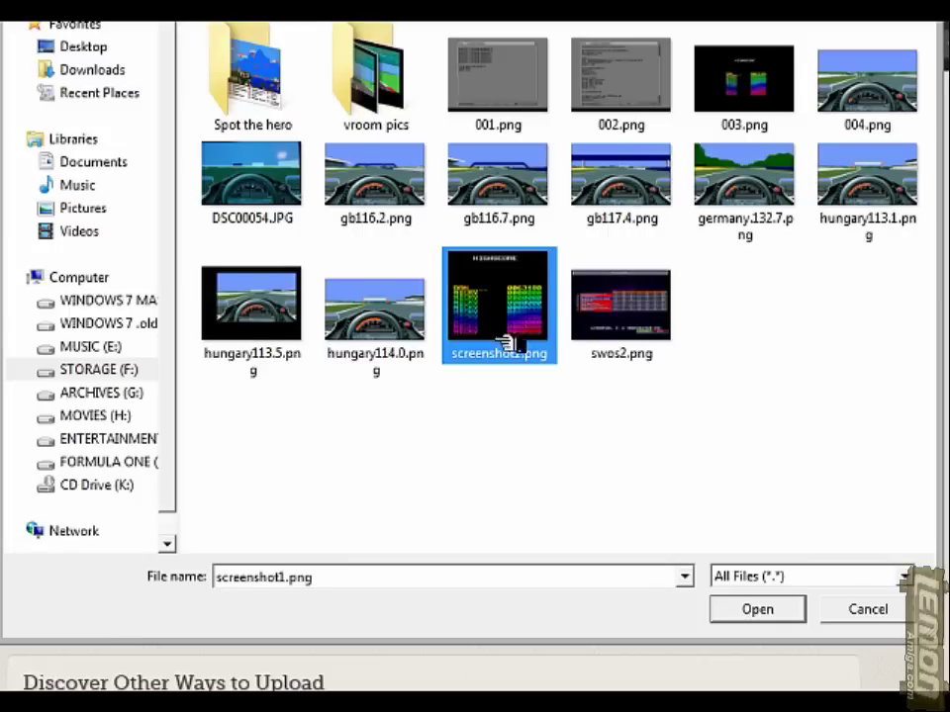
pyautogui.keyDown('ctrl'); pyautogui.click(265, 178); pyautogui.keyUp('ctrl')
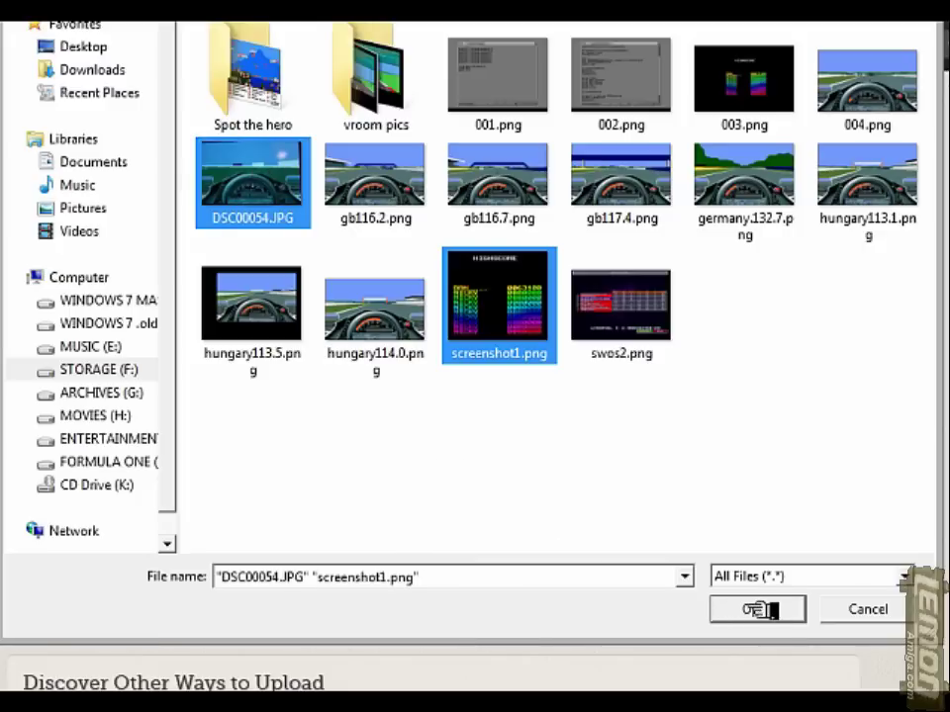
pyautogui.click(758, 609)
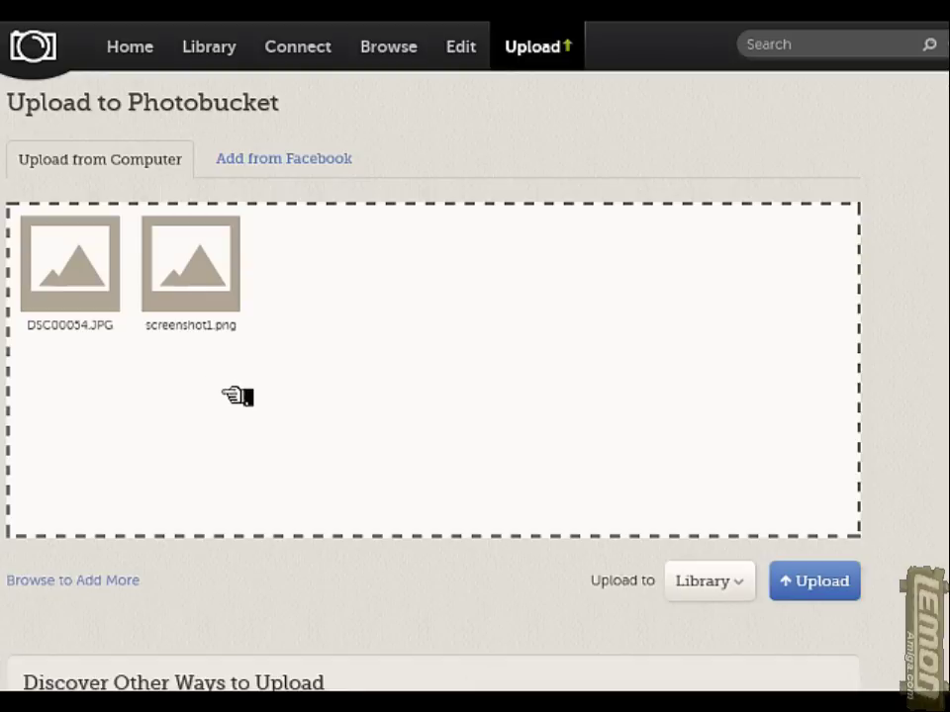
pyautogui.click(789, 575)
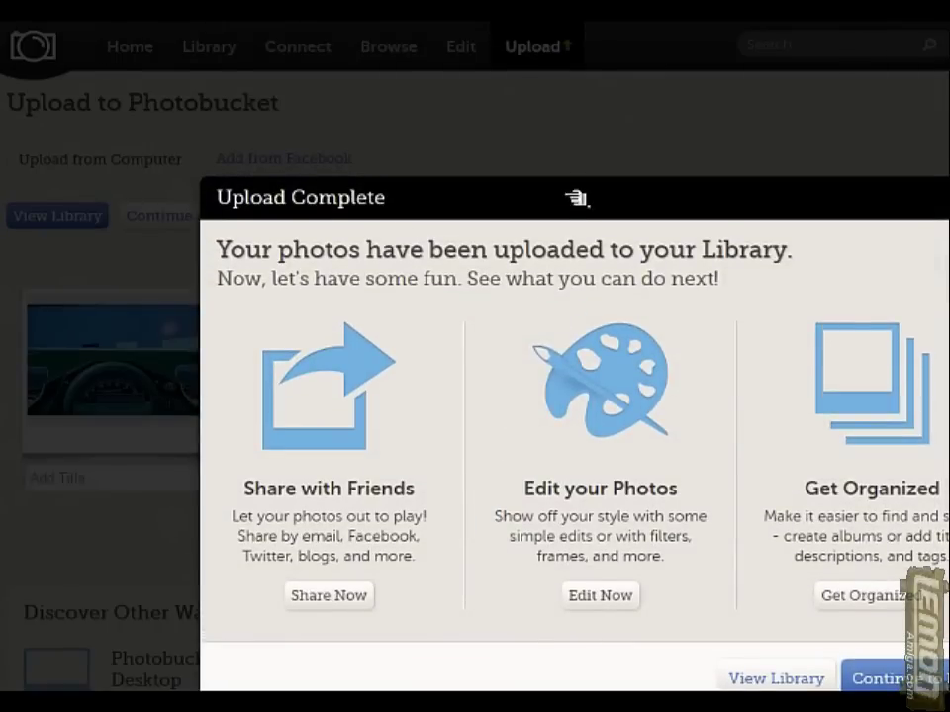
pyautogui.hotkey('ctrl', 'a')
pyautogui.click(488, 653)
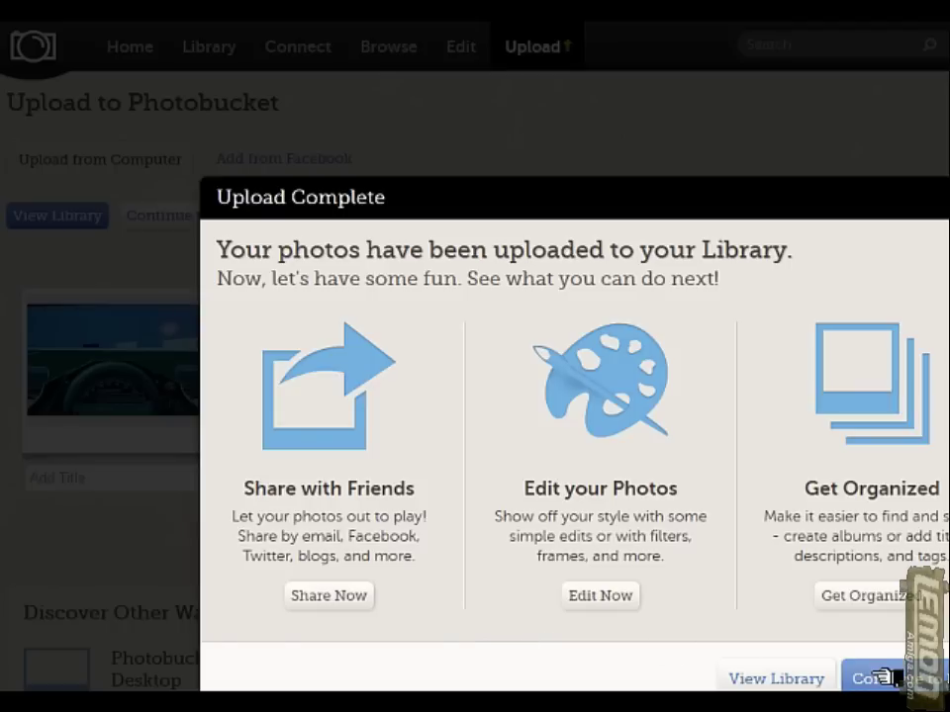
# - Share the racing picture DSC00054 from the completed upload and copy its direct link
pyautogui.click(329, 603)
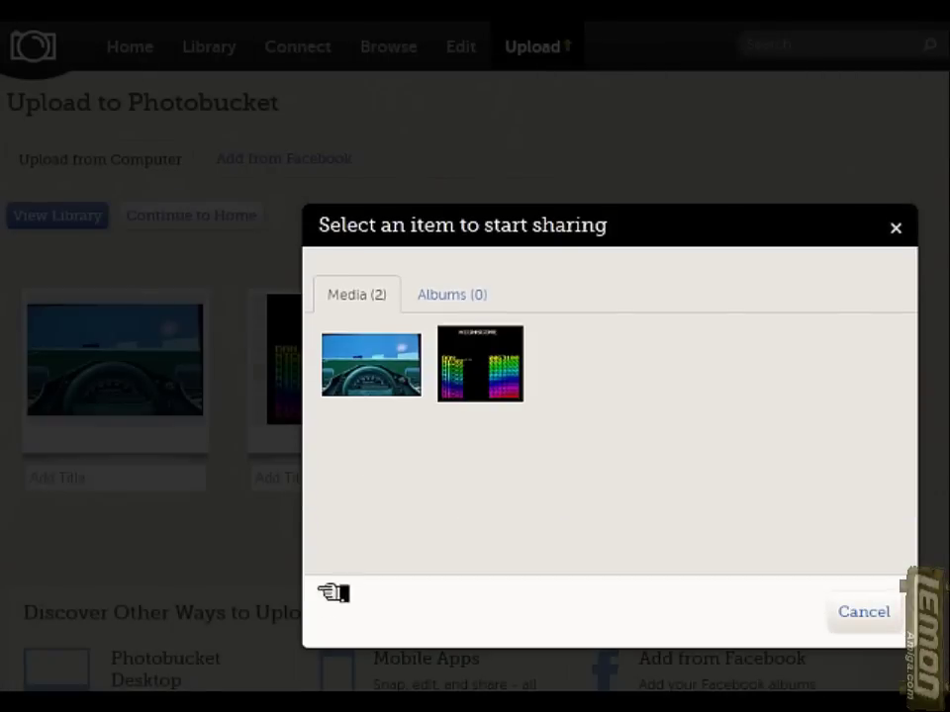
pyautogui.moveTo(386, 368)
pyautogui.click(386, 368)
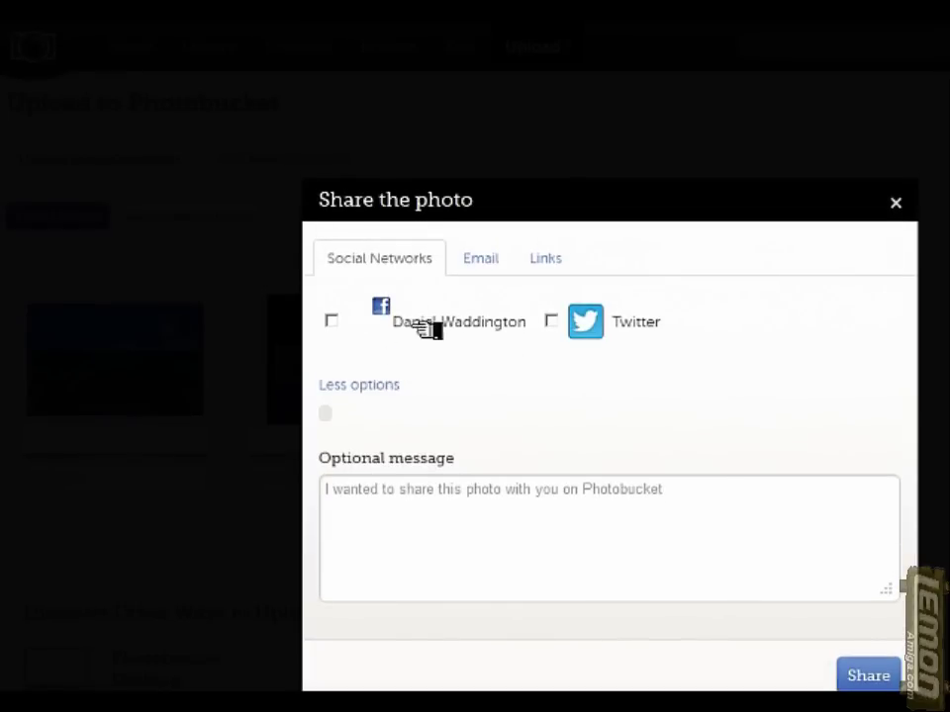
pyautogui.click(481, 259)
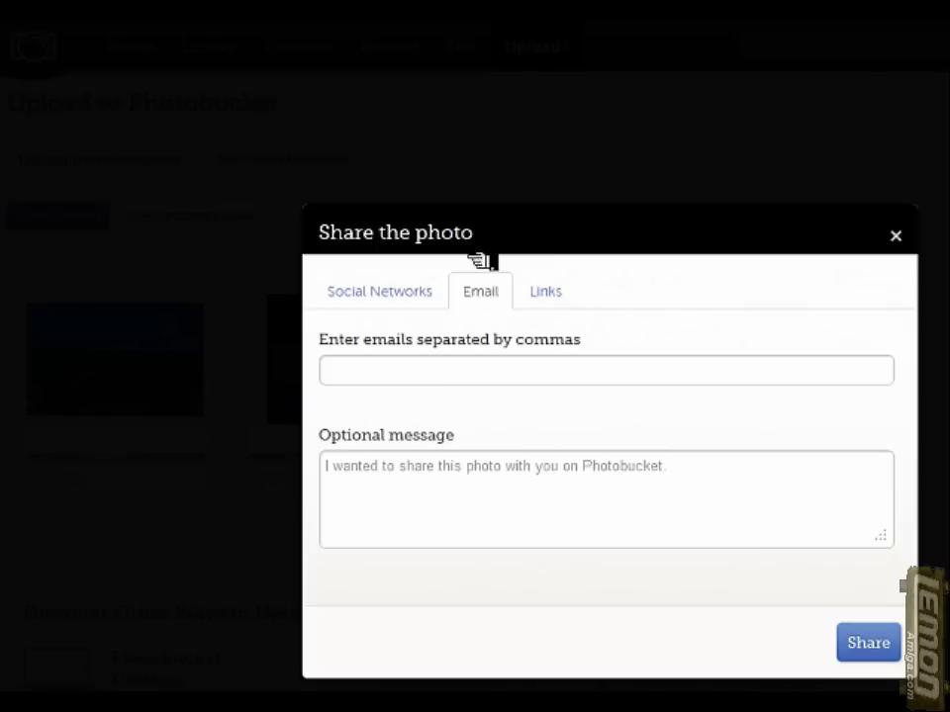
pyautogui.click(547, 292)
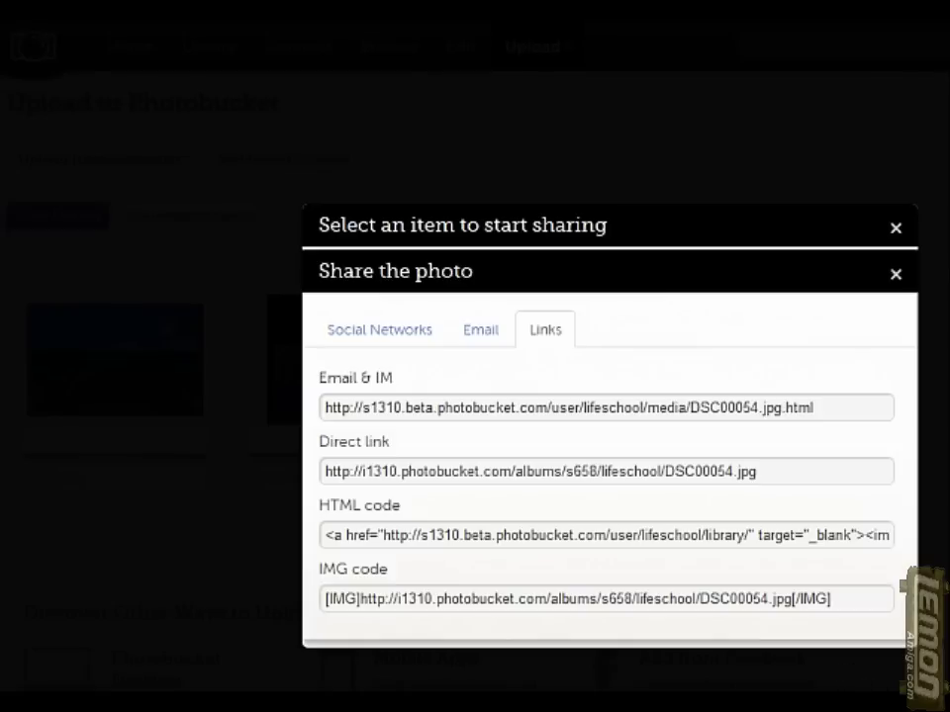
pyautogui.click(544, 475)
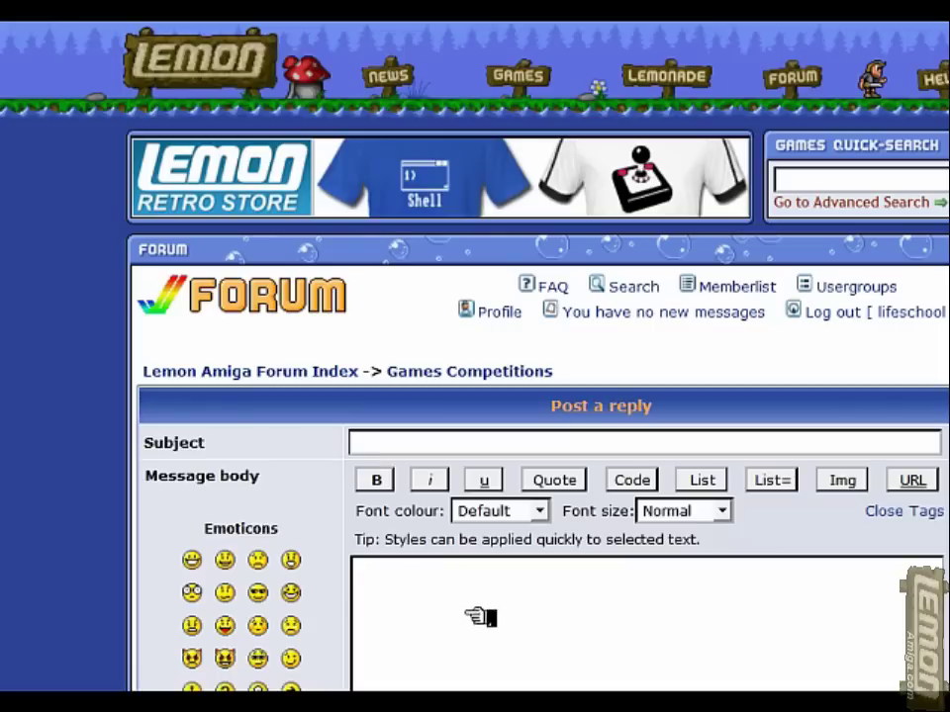
# - Switch to the Lemon Amiga forum reply and paste the DSC00054.jpg direct link into the message body
pyautogui.click(435, 583)
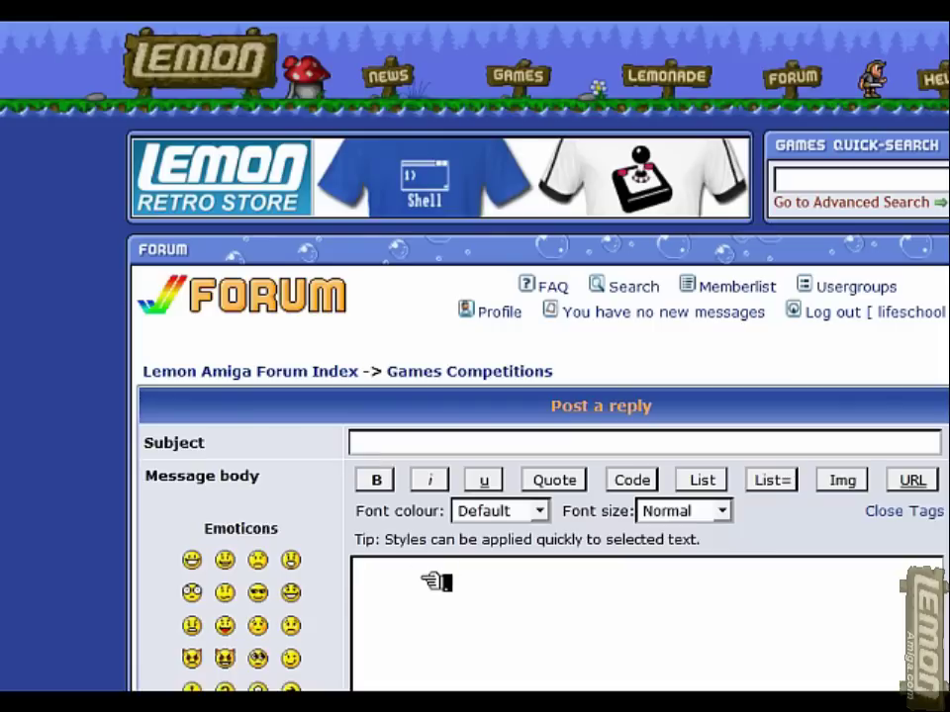
pyautogui.rightClick(435, 583)
pyautogui.click(485, 674)
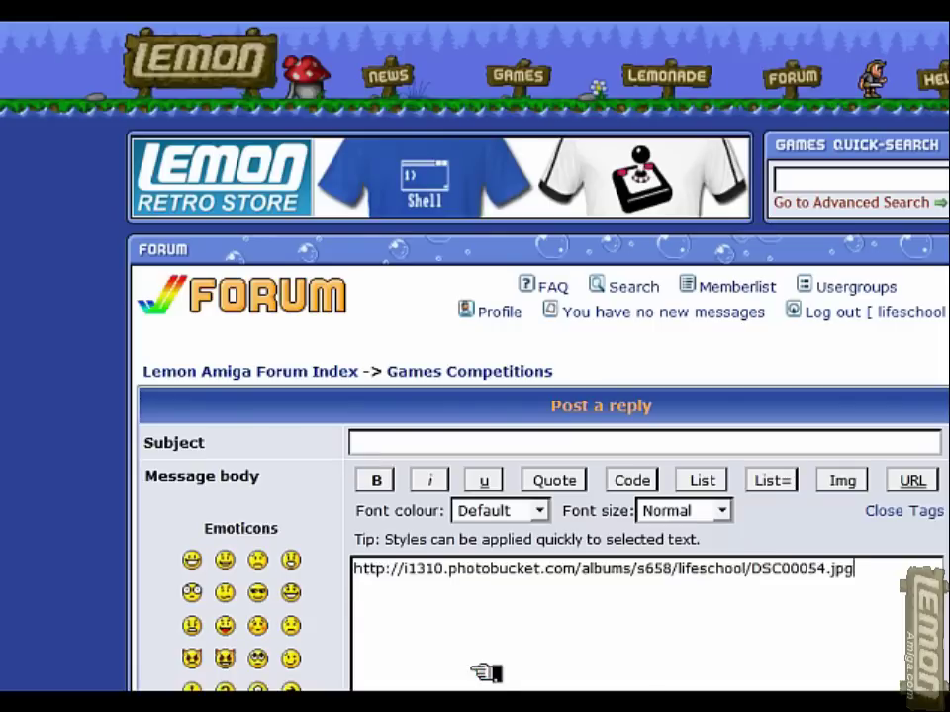
pyautogui.scroll(-3, 606, 625)
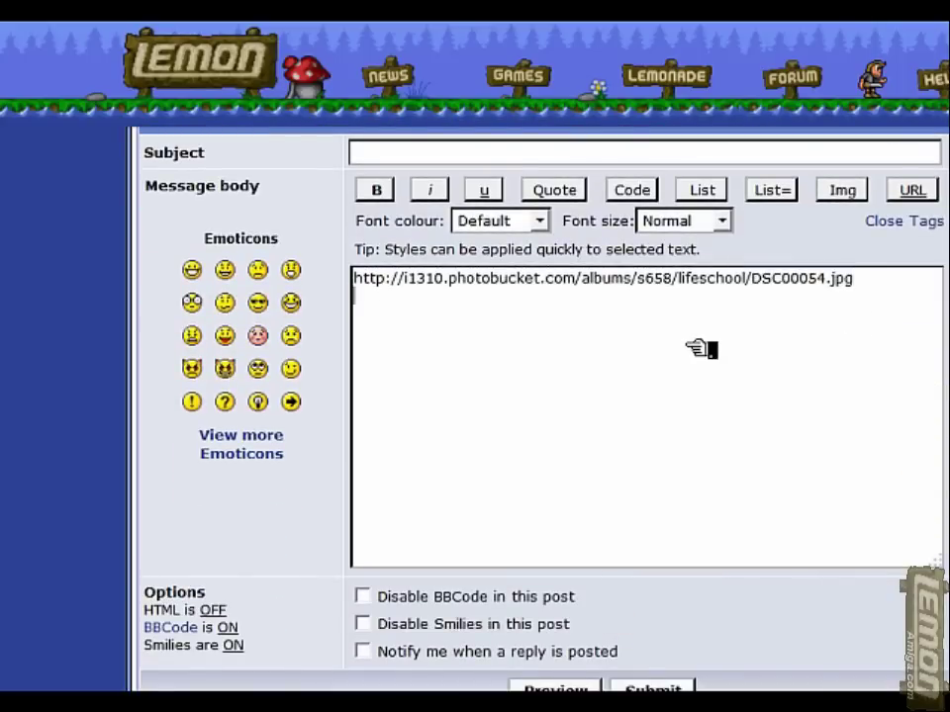
pyautogui.write('http://i1310.photobucket.com/albums/s658/lifeschool/DSC00054.jpg')
pyautogui.moveTo(837, 295); pyautogui.dragTo(420, 367)
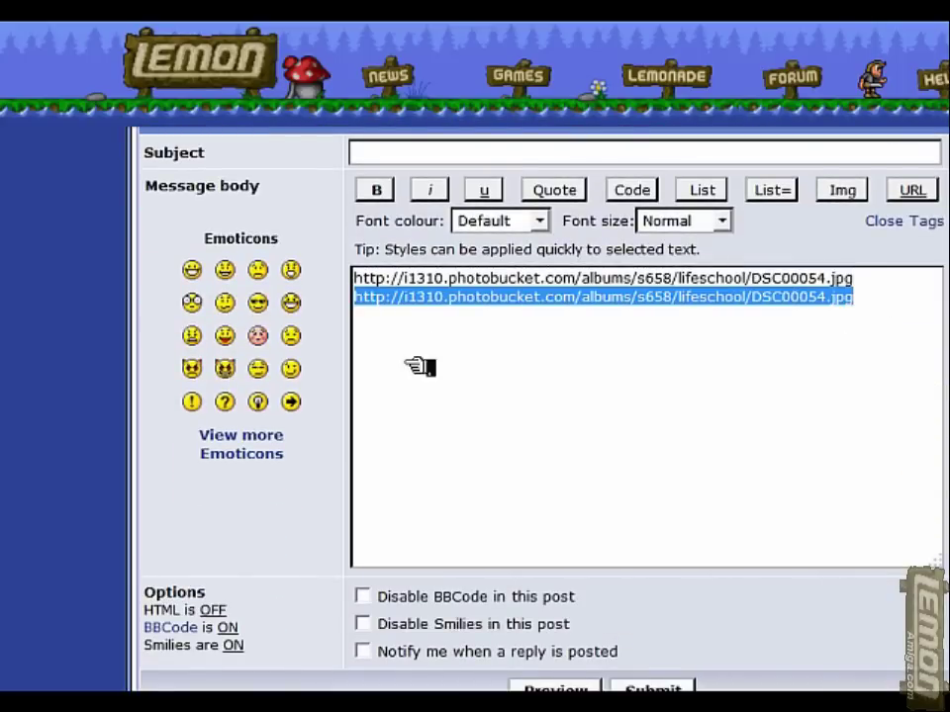
pyautogui.press('BackSpace')
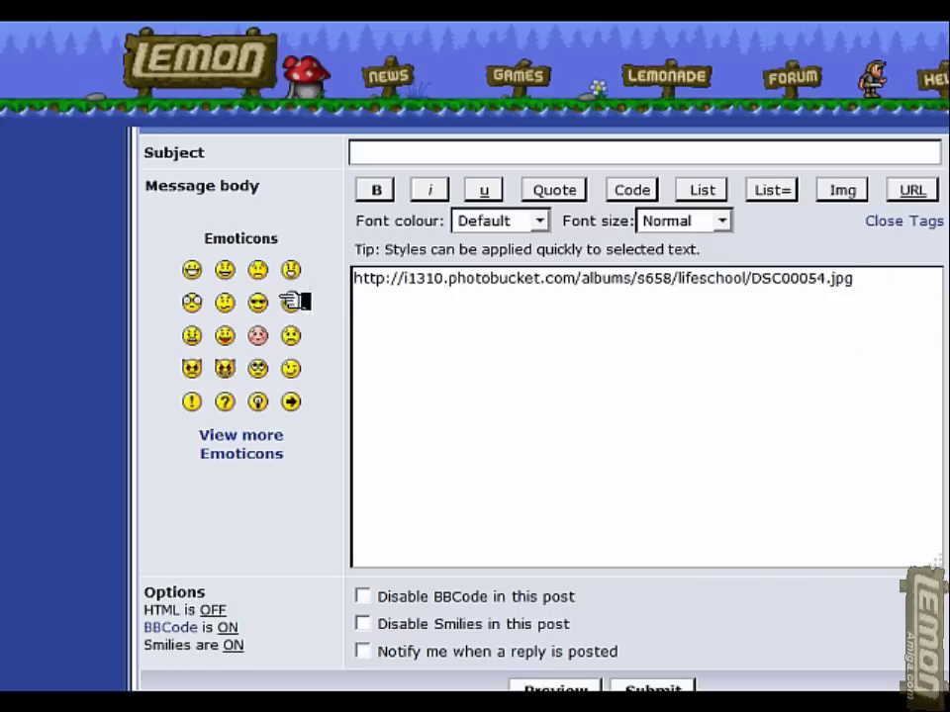
# - Wrap the DSC00054.jpg link in image tags and preview the reply to check the racing picture
pyautogui.hotkey('ctrl', 'a')
pyautogui.click(841, 191)
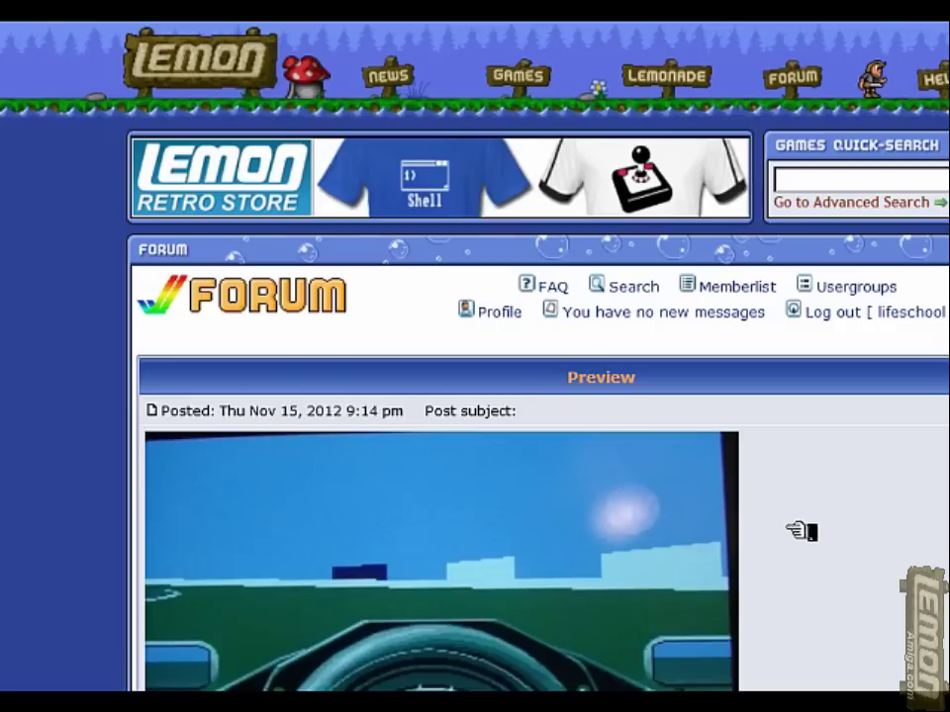
pyautogui.scroll(-3, 798, 530)
pyautogui.scroll(2, 812, 522)
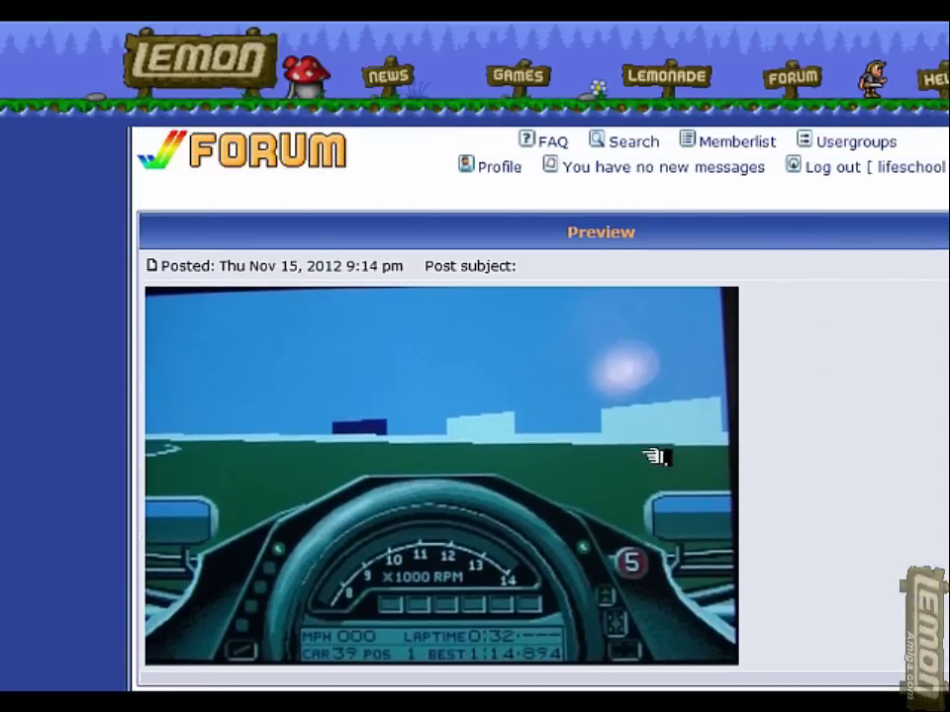
pyautogui.scroll(-3, 913, 427)
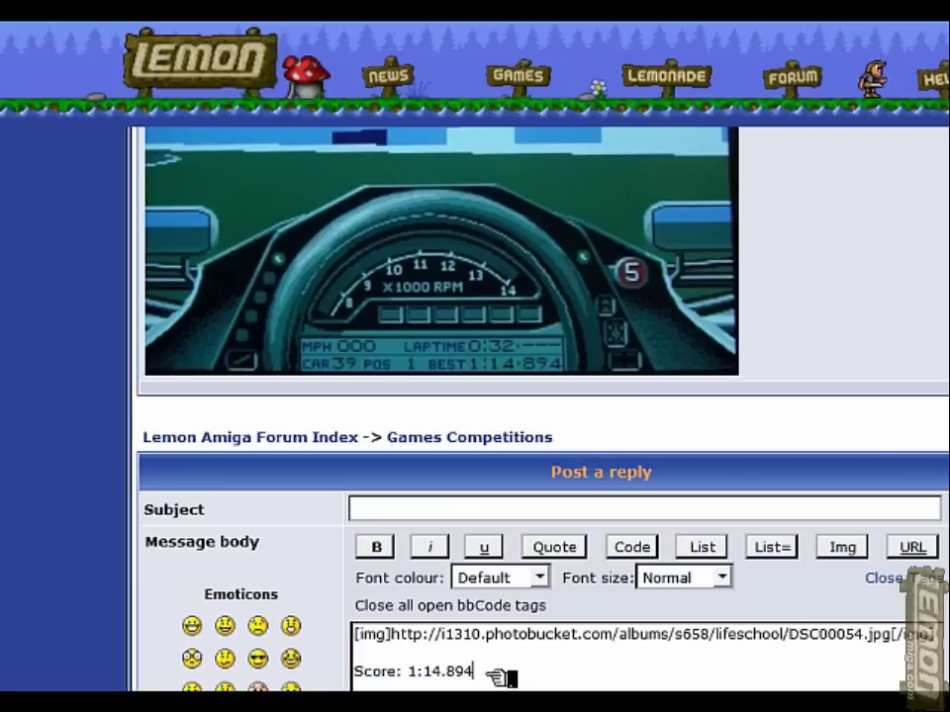
# - Add the bold line "Score: 1:14.894" below the DSC00054.jpg image tag and preview the reply
pyautogui.moveTo(494, 673); pyautogui.dragTo(355, 674)
pyautogui.click(379, 548)
pyautogui.scroll(-5, 578, 588)
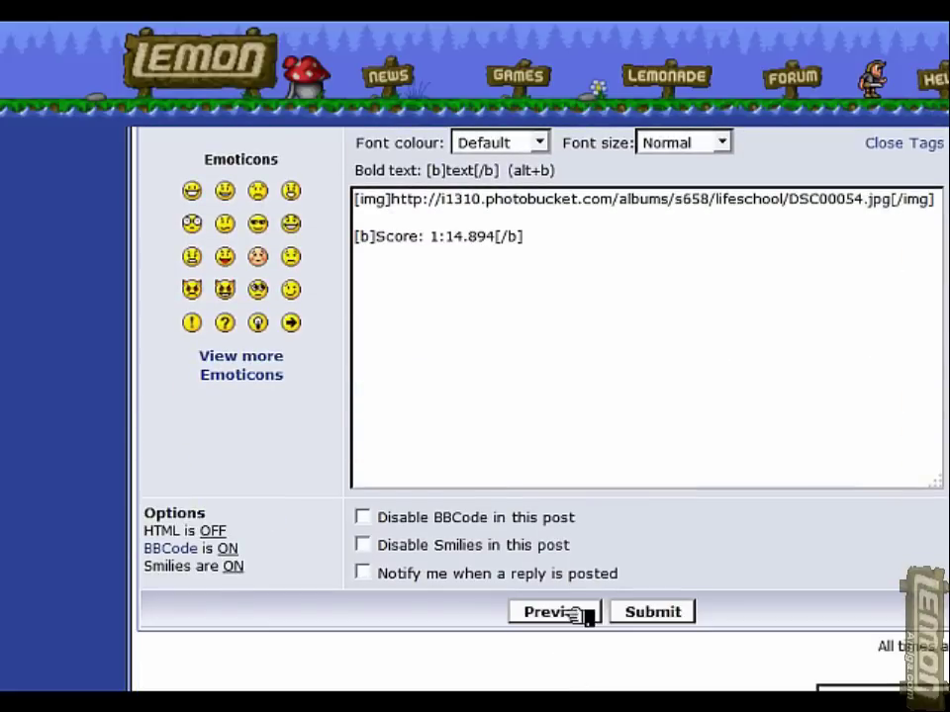
pyautogui.click(578, 613)
pyautogui.scroll(-4, 604, 605)
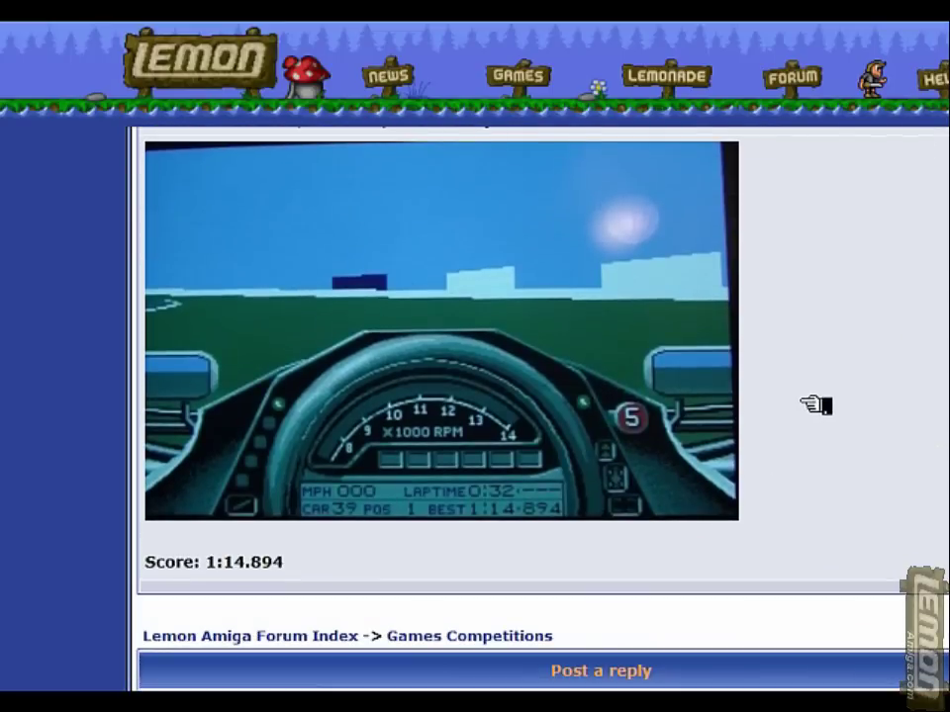
pyautogui.scroll(1, 817, 406)
pyautogui.scroll(-1, 816, 405)
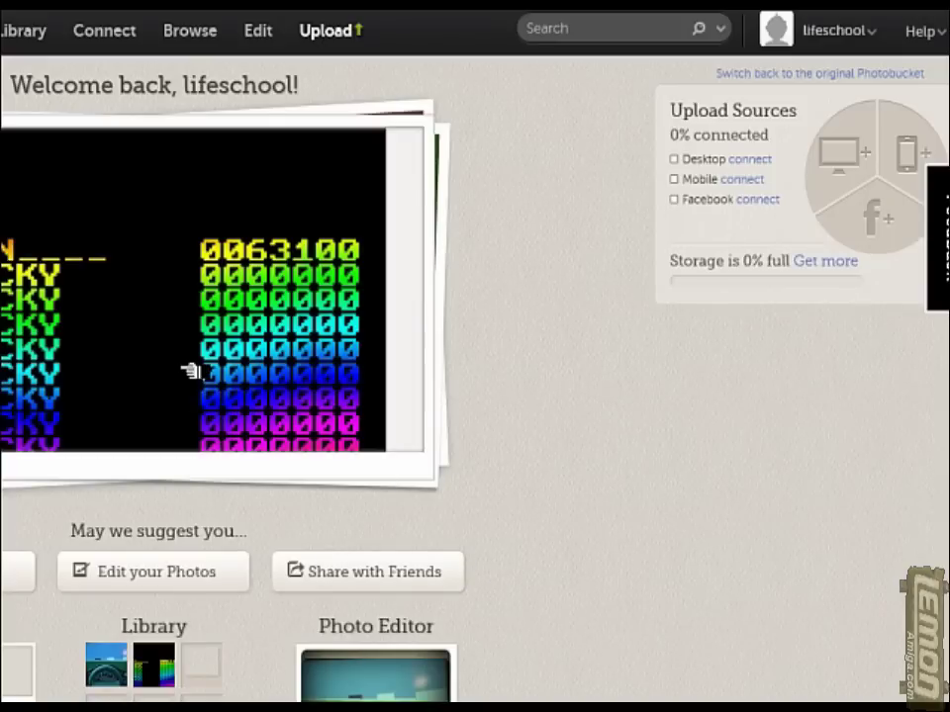
# - Copy the highscore picture's direct link on Photobucket and paste it below the score line in the forum reply
pyautogui.click(191, 371)
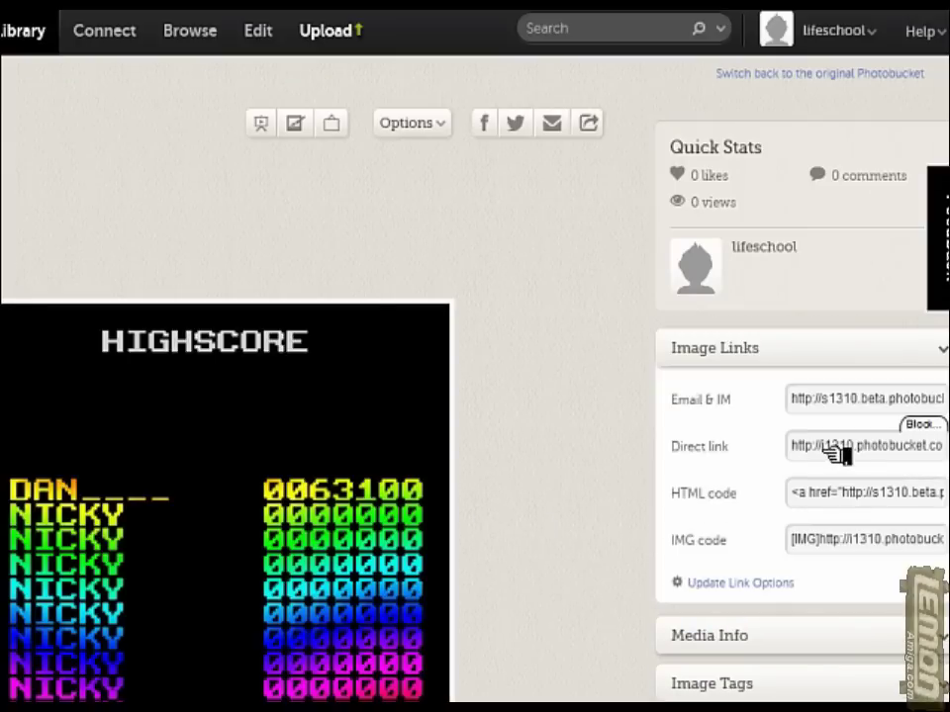
pyautogui.click(836, 452)
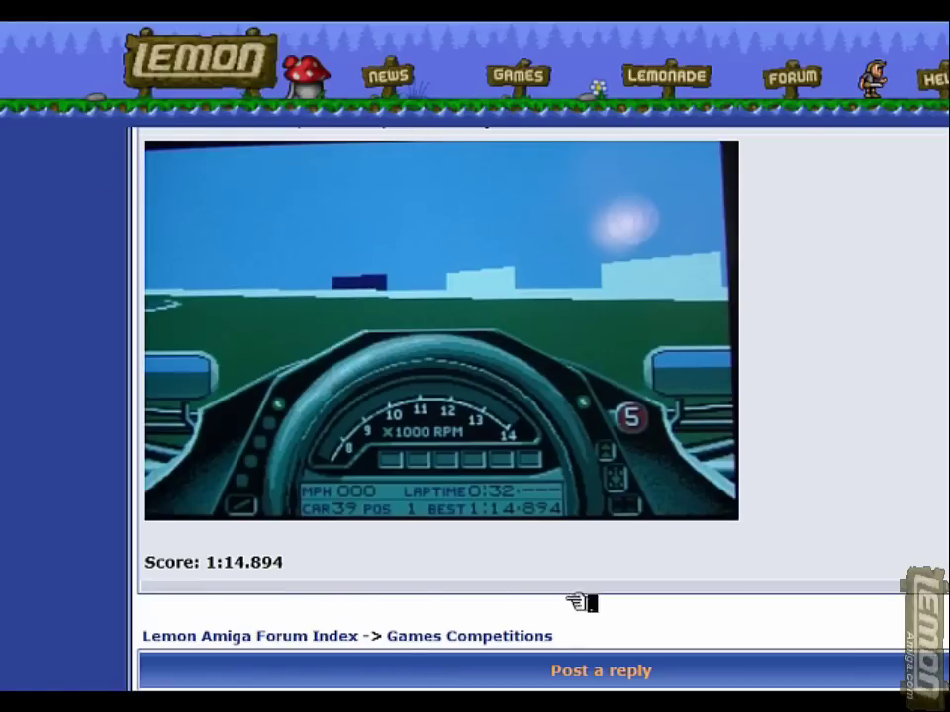
pyautogui.scroll(-5, 577, 602)
pyautogui.click(550, 291)
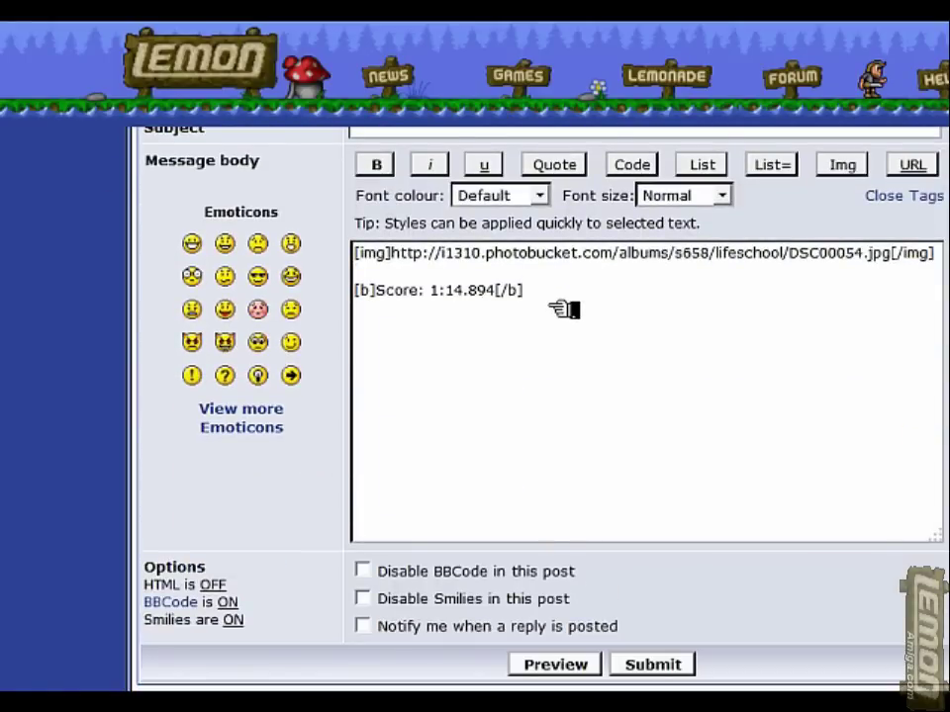
pyautogui.press('Return')
pyautogui.press('Return')
pyautogui.rightClick(543, 295)
pyautogui.click(570, 384)
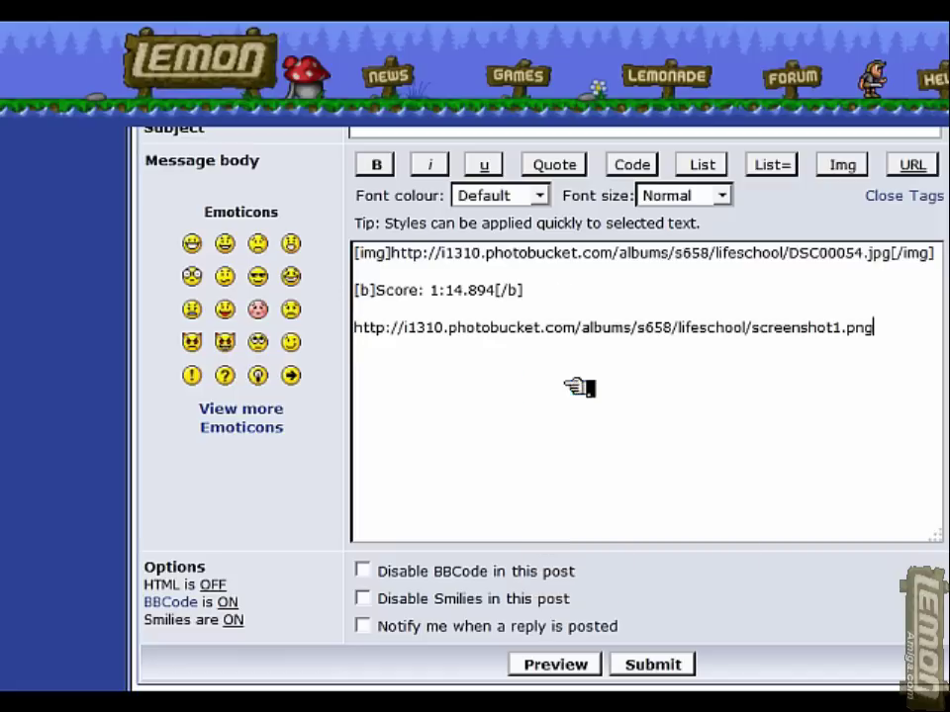
# - Wrap the screenshot1.png link in image tags and start a "Score:" line beneath it
pyautogui.moveTo(890, 330); pyautogui.dragTo(344, 339)
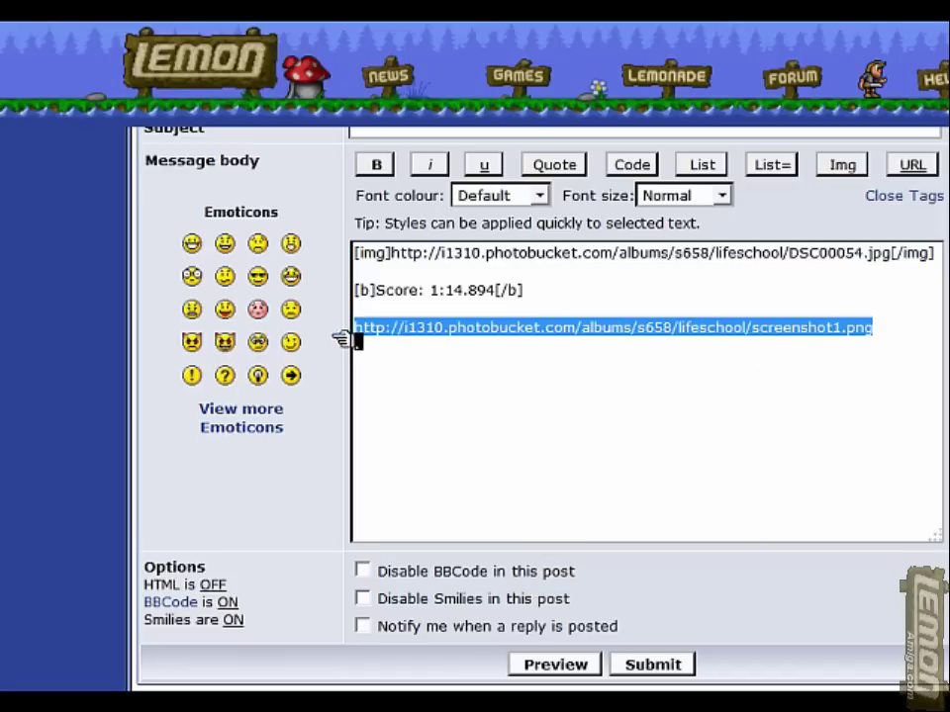
pyautogui.click(843, 165)
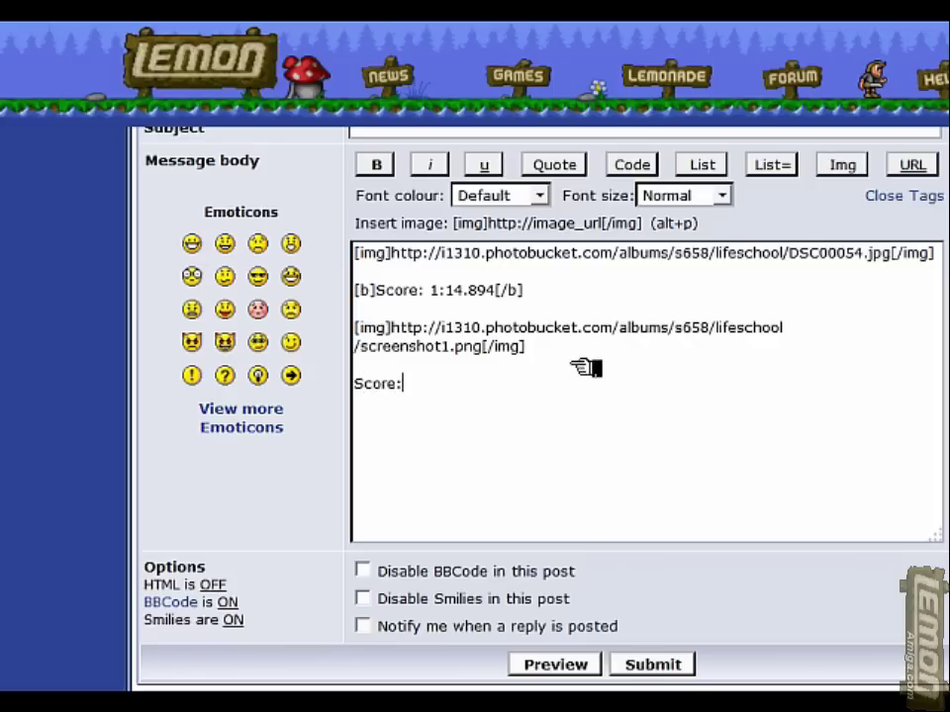
# - Preview the reply and examine both pictures, their score lines and the top value in the highscore table
pyautogui.scroll(-3, 585, 368)
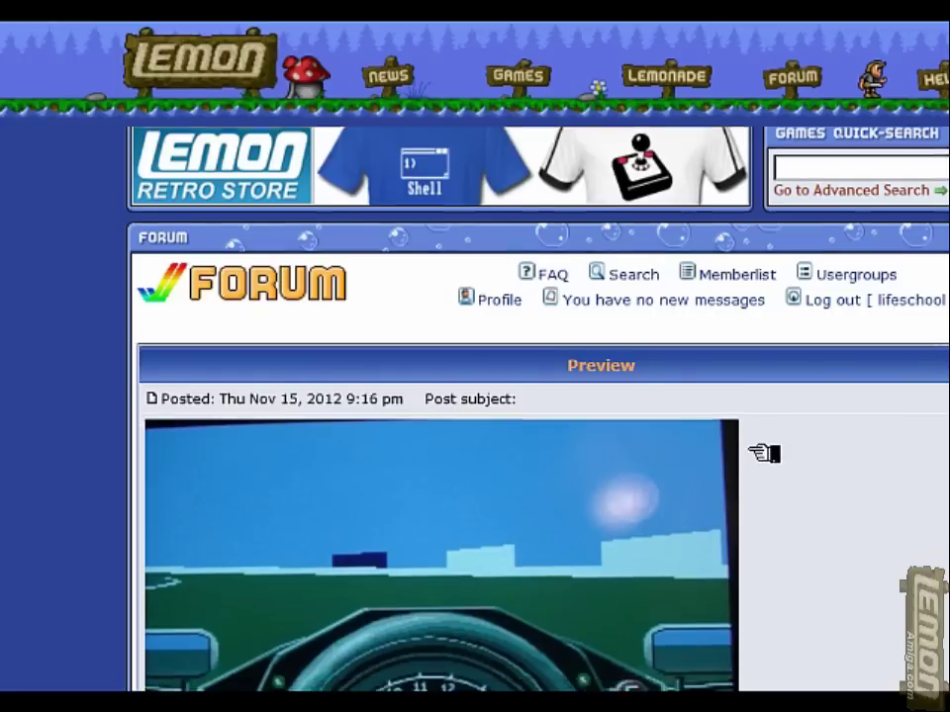
pyautogui.scroll(-9, 763, 453)
pyautogui.scroll(-6, 604, 450)
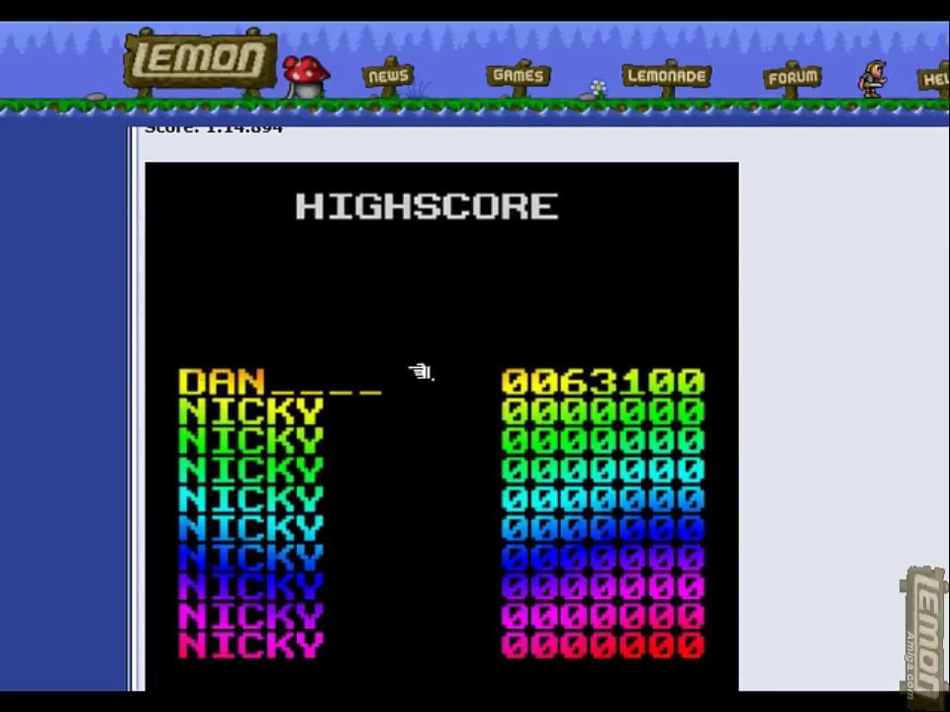
pyautogui.scroll(9, 848, 365)
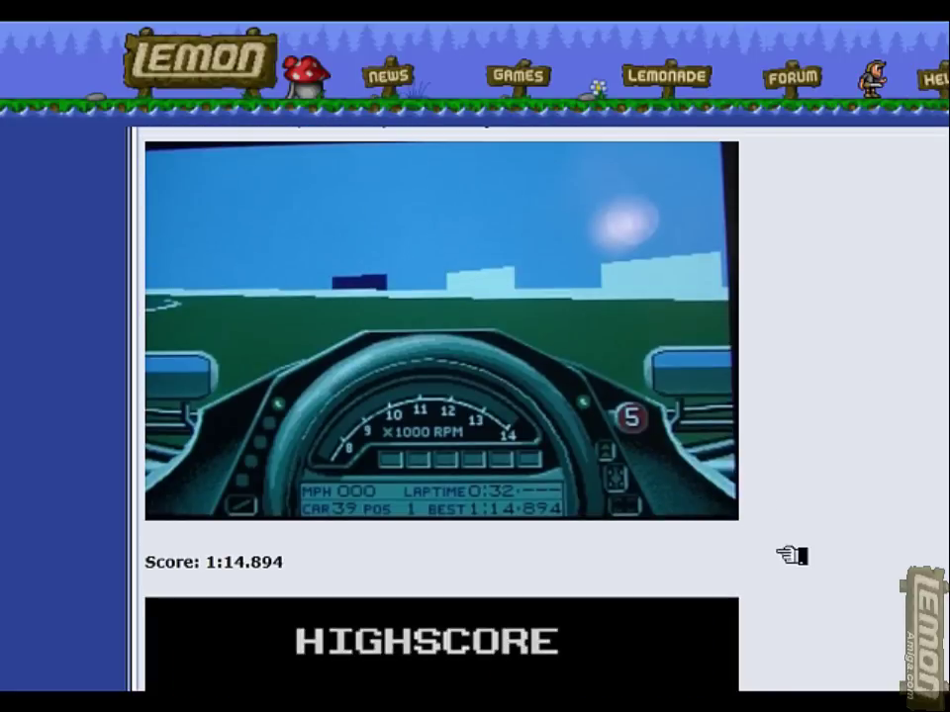
pyautogui.scroll(-10, 789, 555)
pyautogui.scroll(-7, 780, 562)
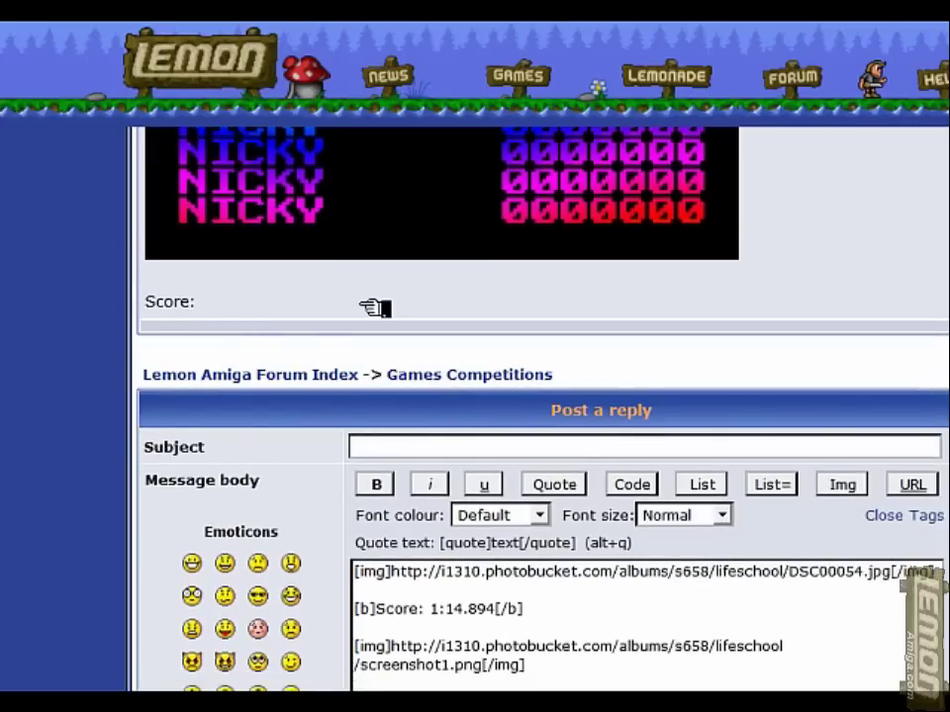
pyautogui.scroll(3, 450, 330)
pyautogui.scroll(3, 450, 329)
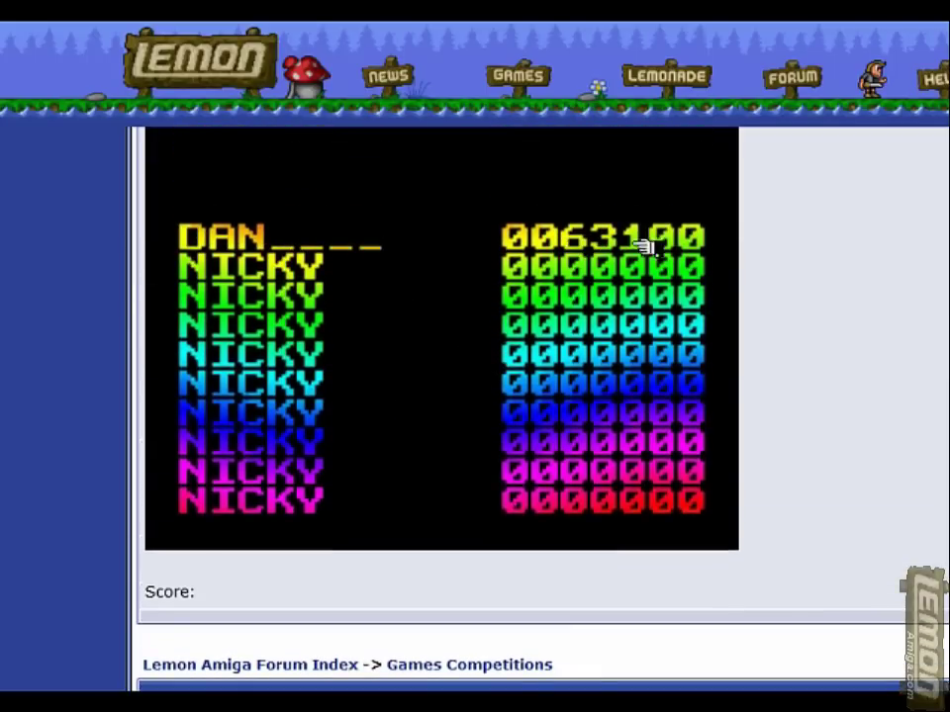
# - Complete the last line of the message as "Score: 63,100" and make it bold
pyautogui.scroll(-9, 673, 334)
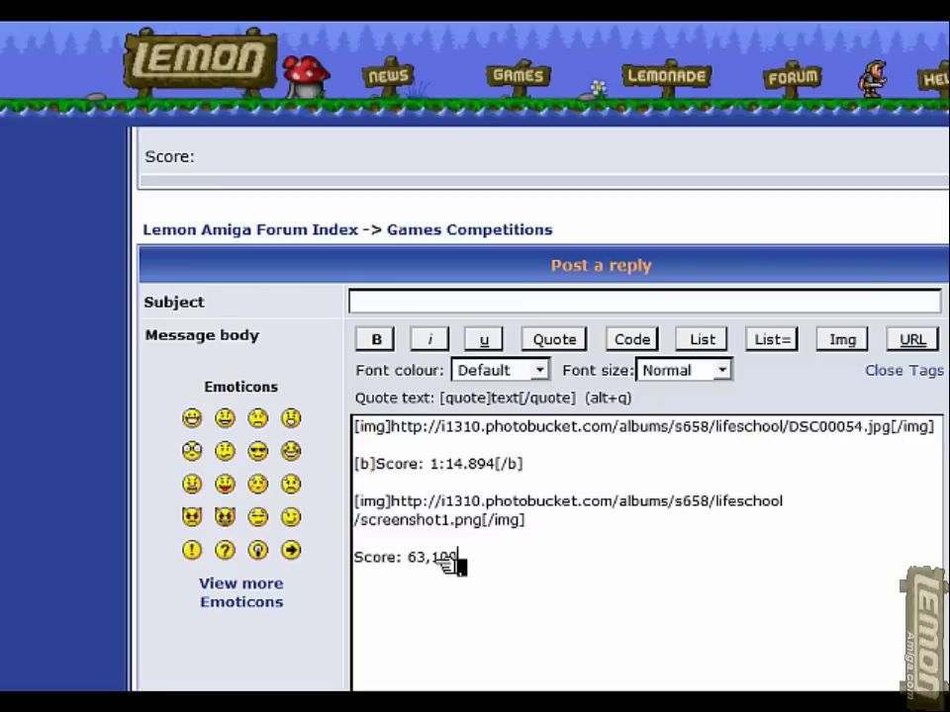
pyautogui.moveTo(477, 558); pyautogui.dragTo(354, 557)
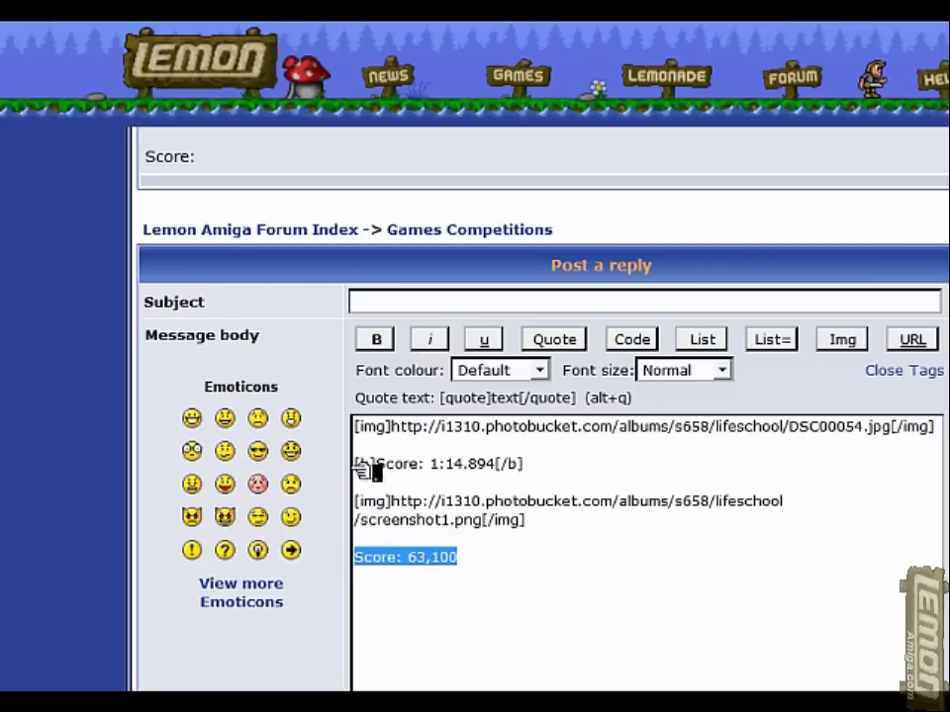
pyautogui.click(376, 340)
pyautogui.scroll(2, 539, 527)
pyautogui.scroll(-8, 621, 519)
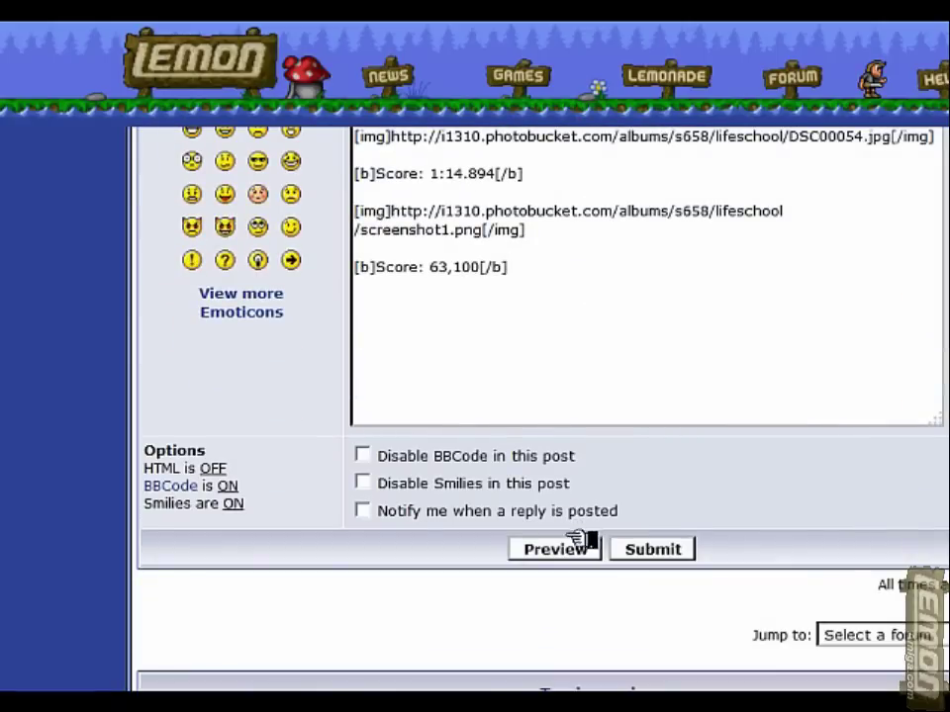
# - Preview the completed reply and check the highscore picture and the bold score line beneath it
pyautogui.click(576, 550)
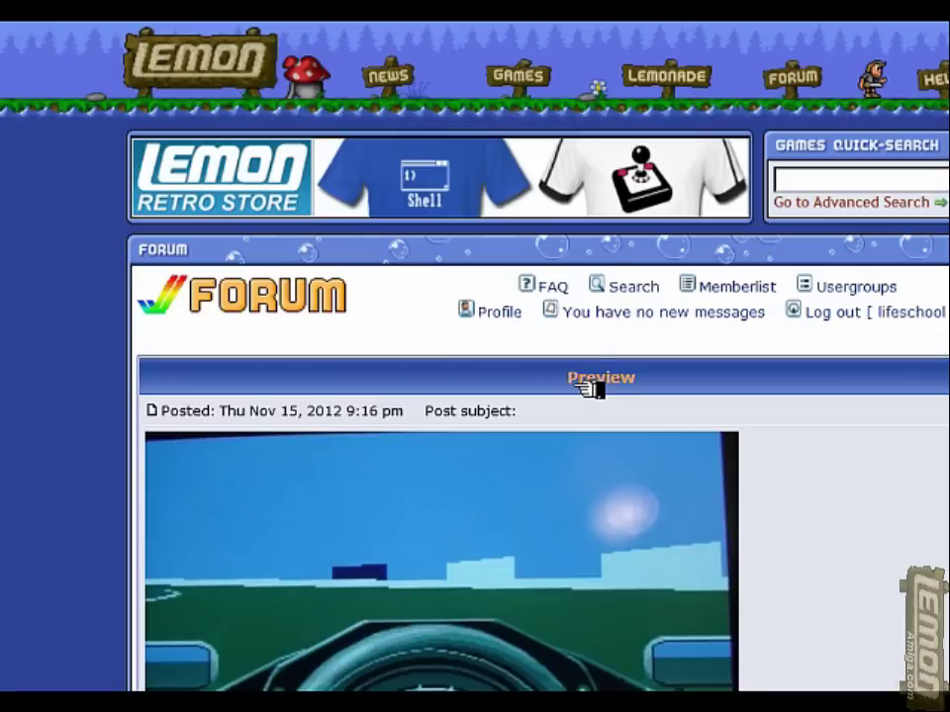
pyautogui.scroll(-5, 589, 425)
pyautogui.scroll(-6, 582, 472)
pyautogui.scroll(2, 574, 479)
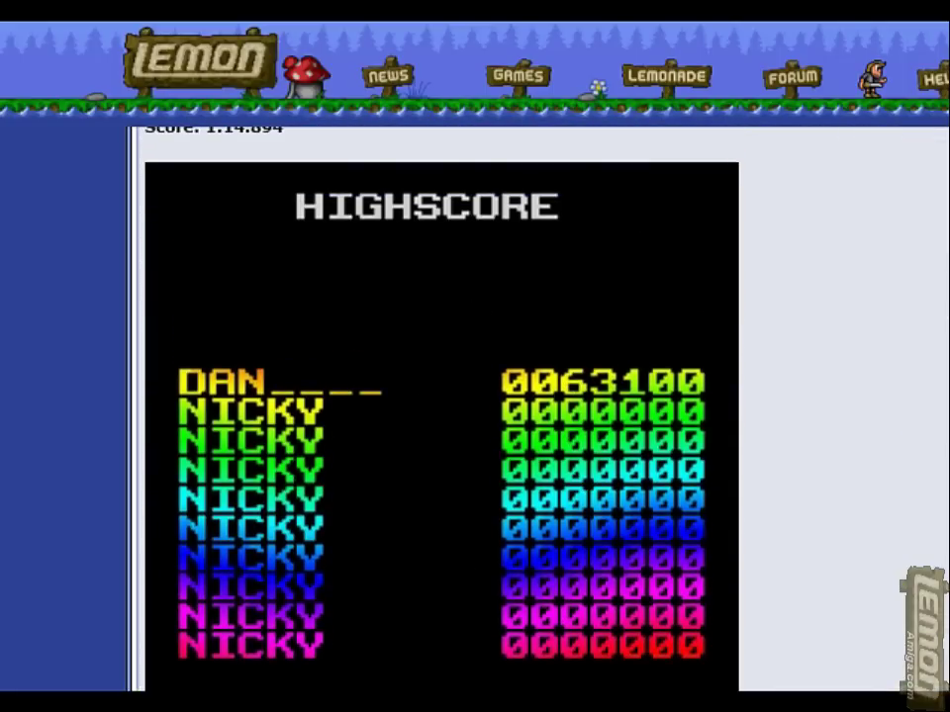
pyautogui.scroll(-3, 475, 564)
pyautogui.scroll(-1, 513, 580)
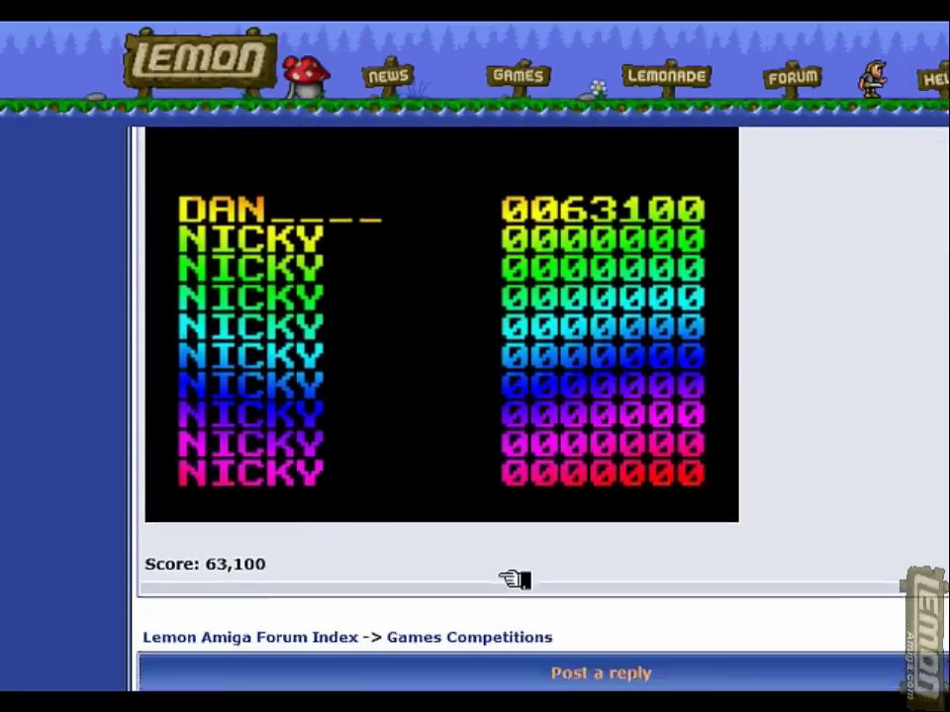
# - Submit the reply to the Games Competitions topic and review the published post with both pictures and scores
pyautogui.scroll(-13, 514, 580)
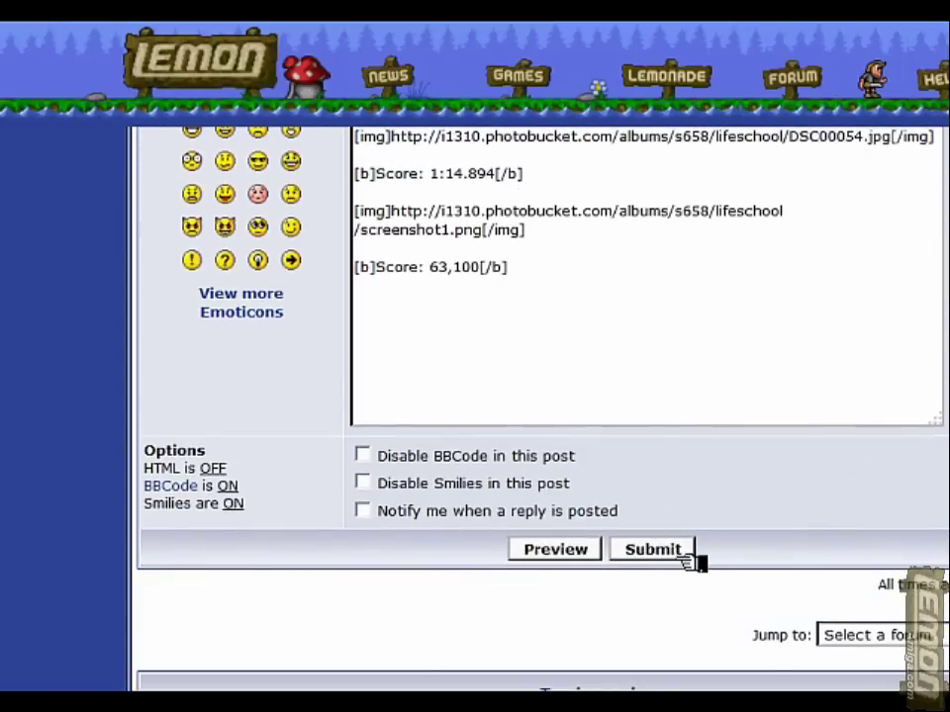
pyautogui.click(653, 550)
pyautogui.scroll(-12, 933, 514)
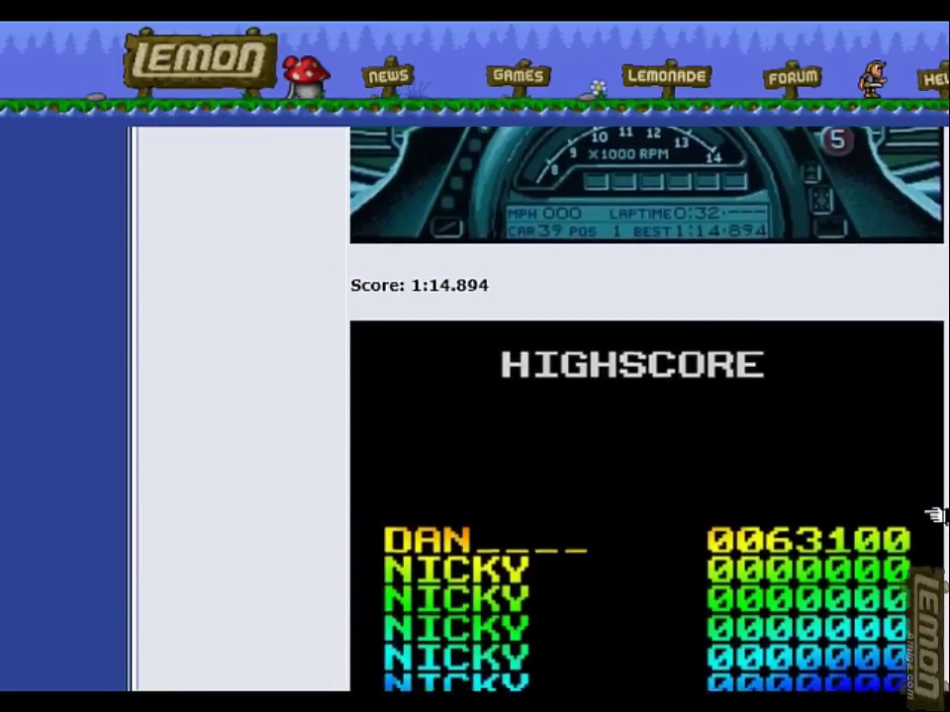
pyautogui.scroll(10, 933, 514)
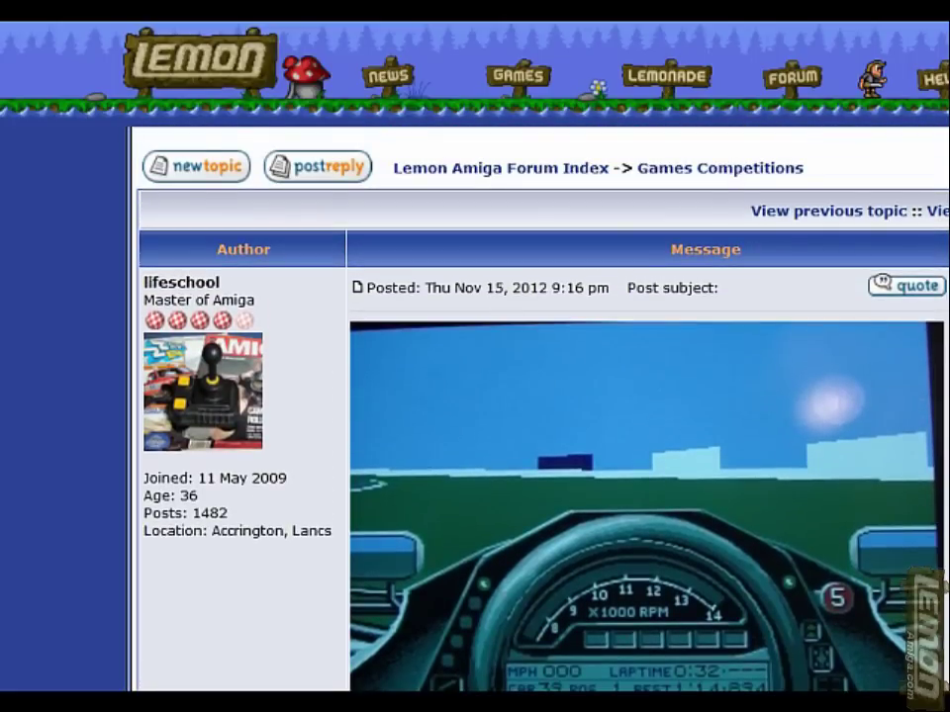
pyautogui.scroll(-3, 539, 406)
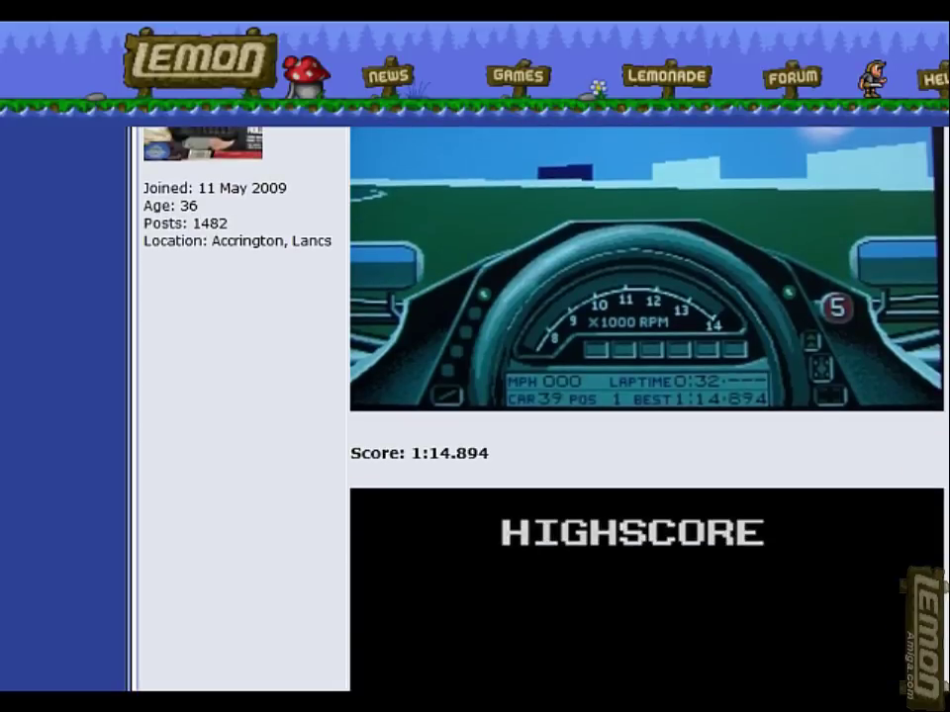